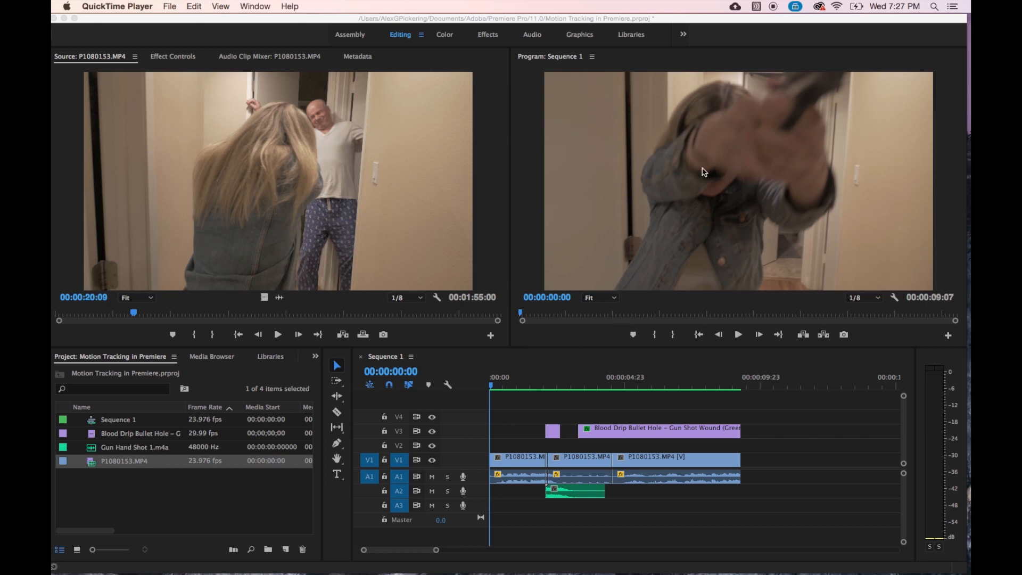
Scrub and play Sequence 1 from the start through the gunshot to the man's fall to review the edited scene.
left_click(492, 386)
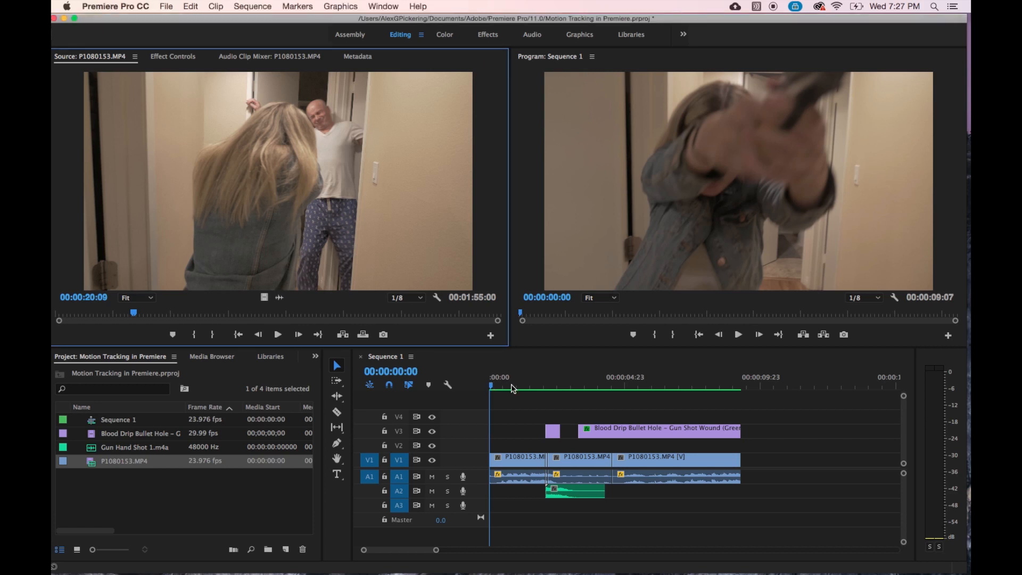
left_click_drag(538, 386, 557, 387)
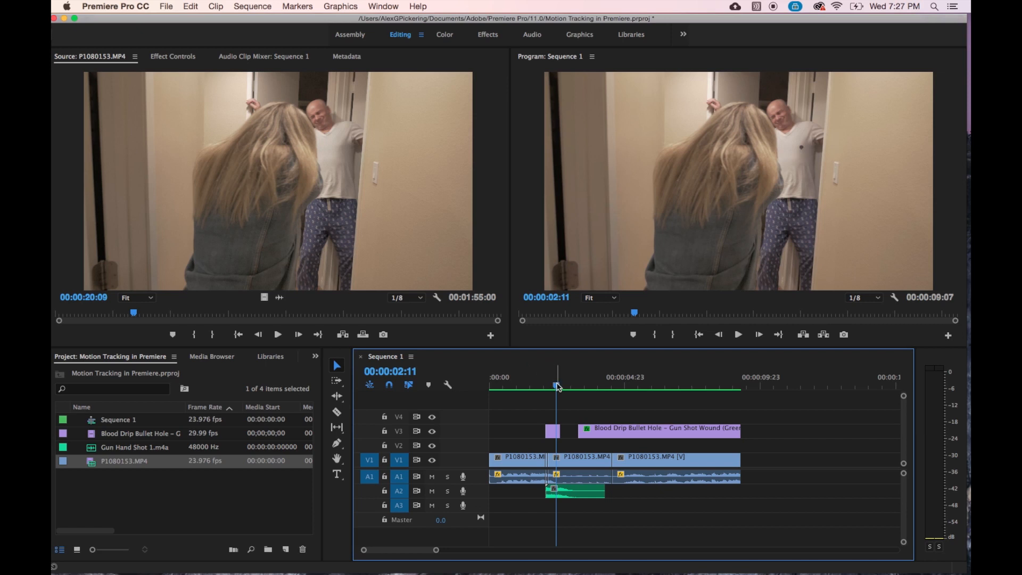
left_click_drag(556, 386, 539, 385)
key("space")
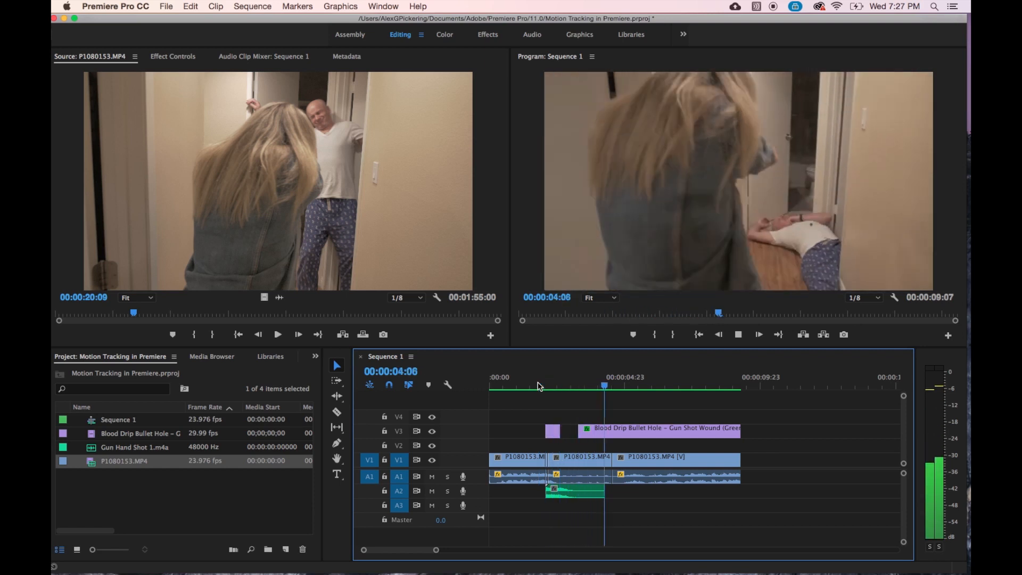
key("space")
mouse_move(603, 389)
left_mouse_down()
mouse_move(549, 389)
mouse_move(590, 391)
left_mouse_up()
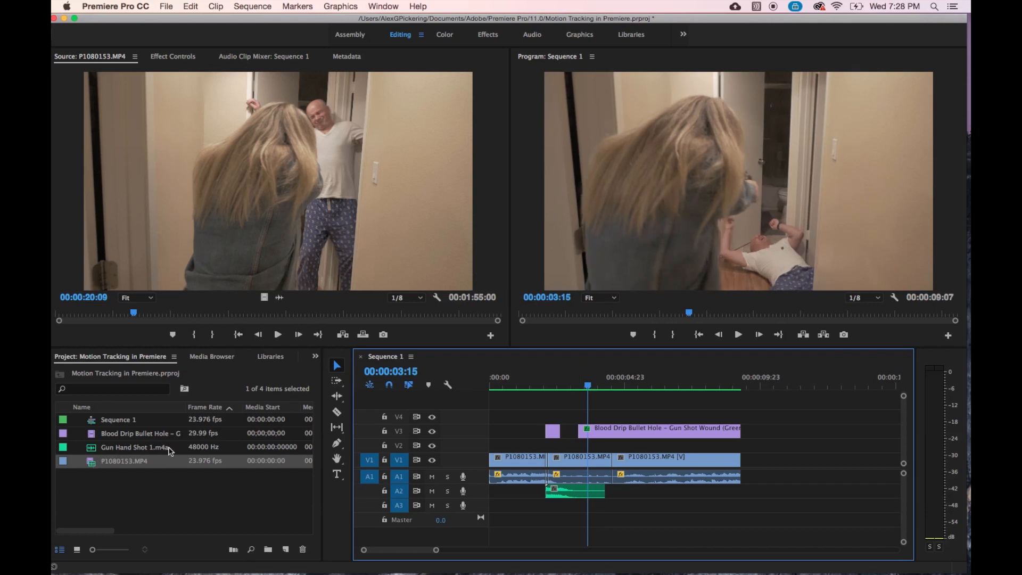
Review the project's media items and preview the Blood Drip Bullet Hole green-screen clip in the source monitor up to 00;00;09;01.
left_click(108, 450)
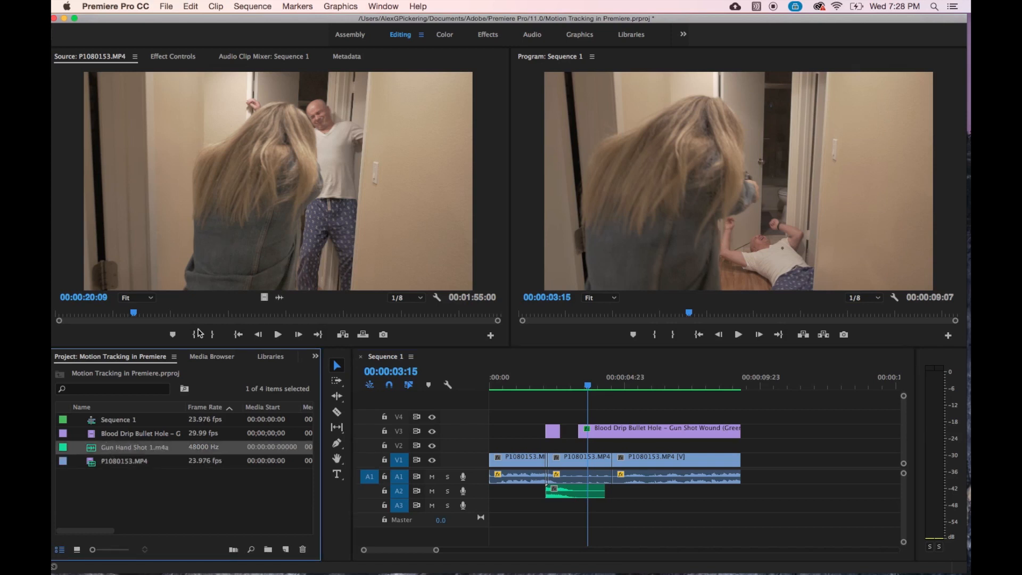
left_click(119, 461)
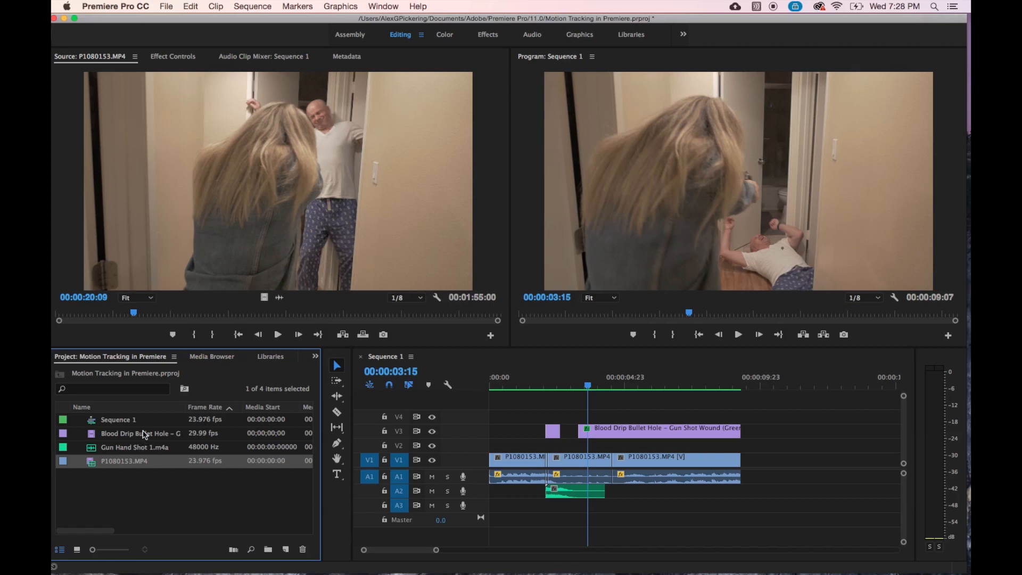
double_click(91, 437)
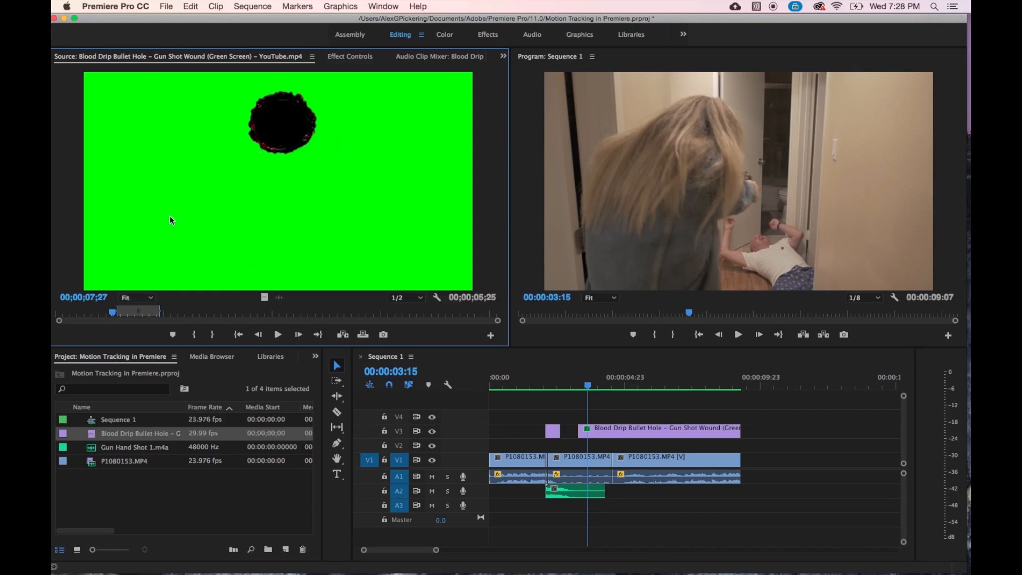
mouse_move(114, 314)
left_mouse_down()
mouse_move(178, 318)
mouse_move(120, 314)
left_mouse_up()
left_click(125, 450)
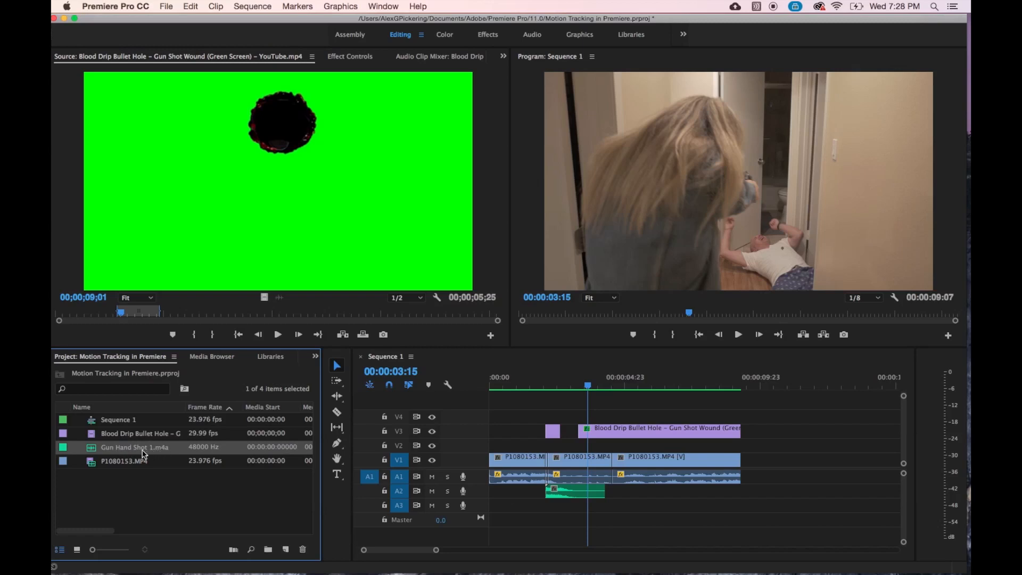
left_click(116, 421)
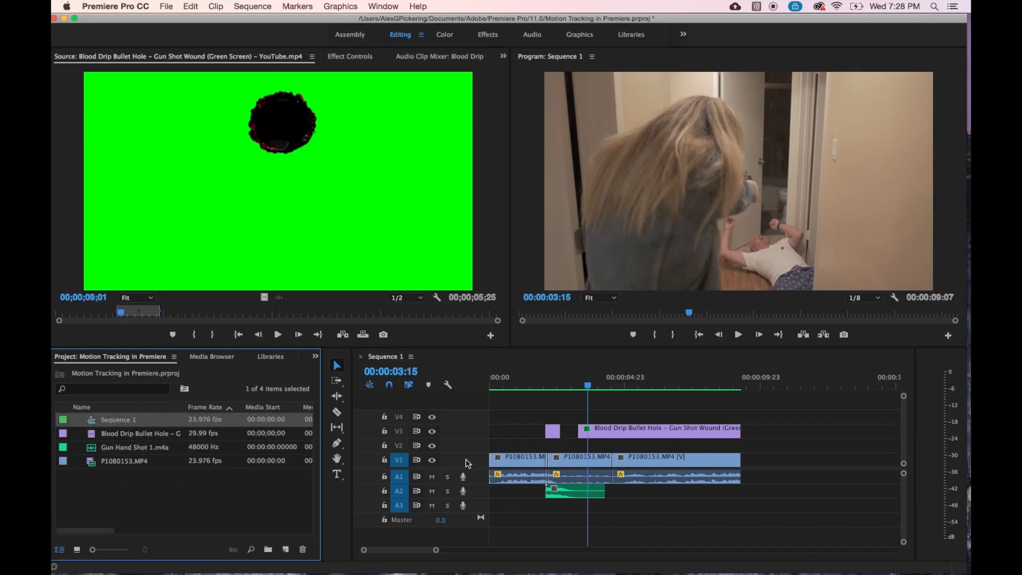
Scrub back to the gunshot at 00:00:02:00 and examine how the bullet hole follows the man as he falls.
left_click_drag(590, 386, 548, 389)
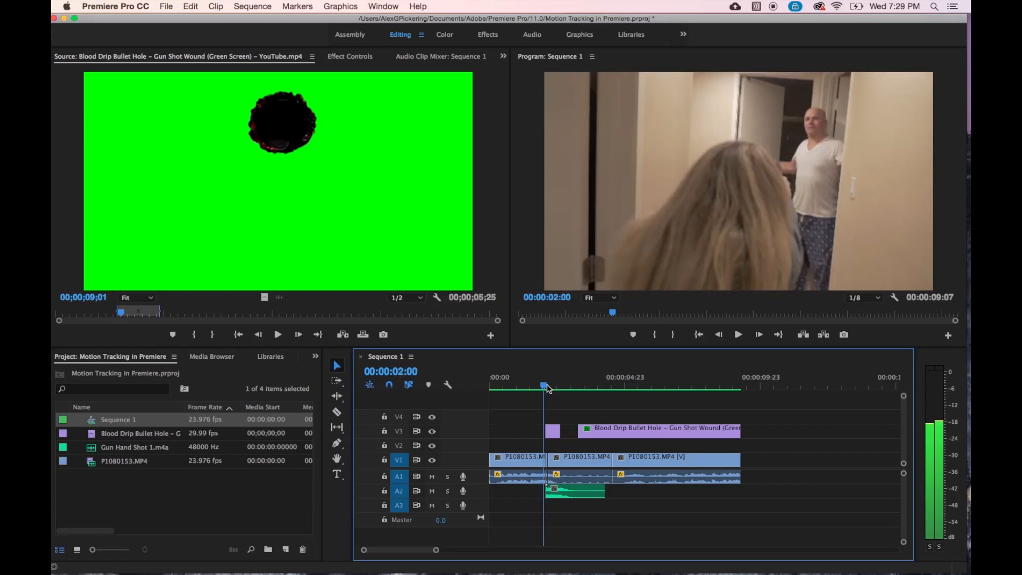
left_click_drag(549, 388, 552, 387)
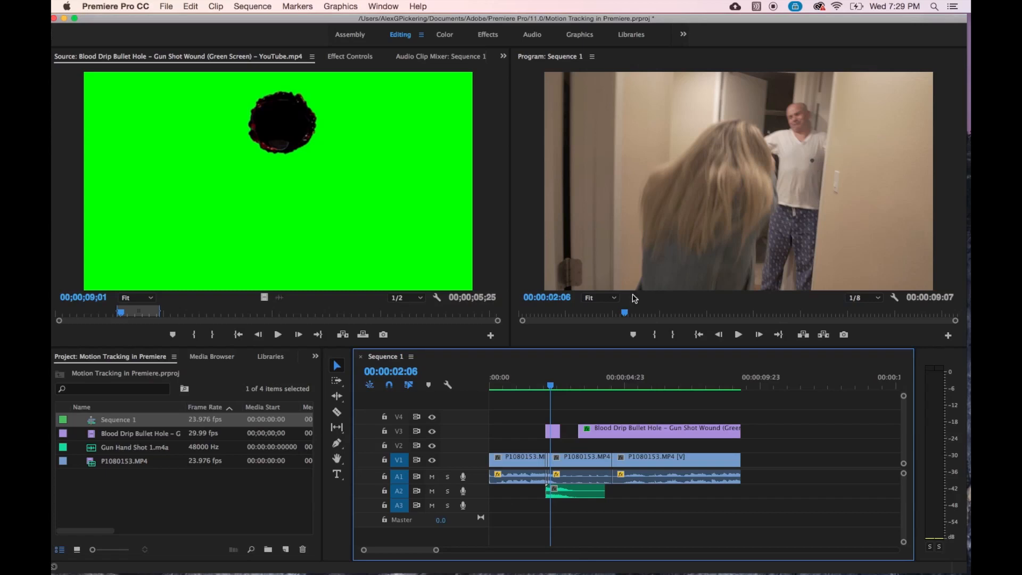
key("space")
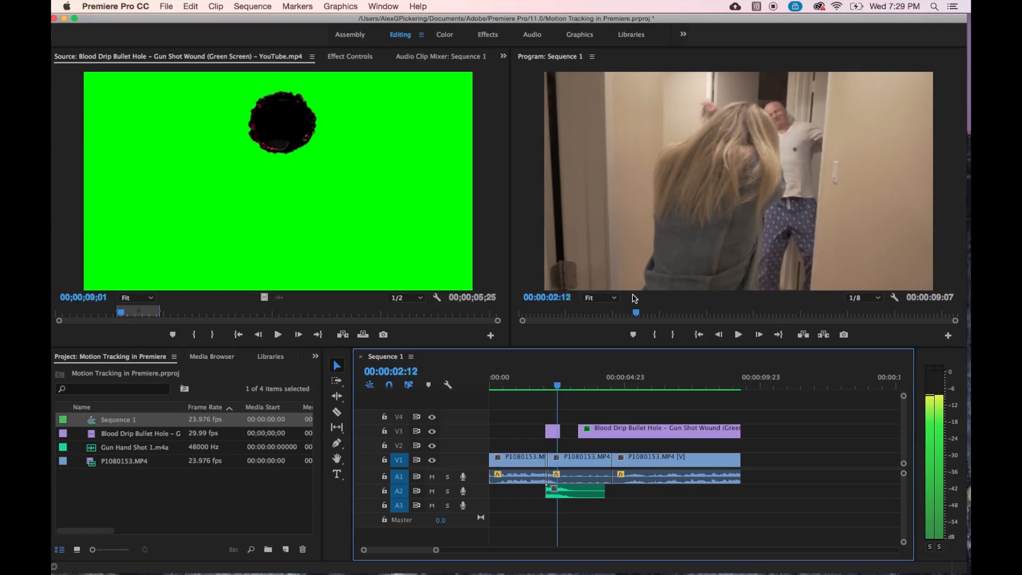
key("Right")
key("Right")
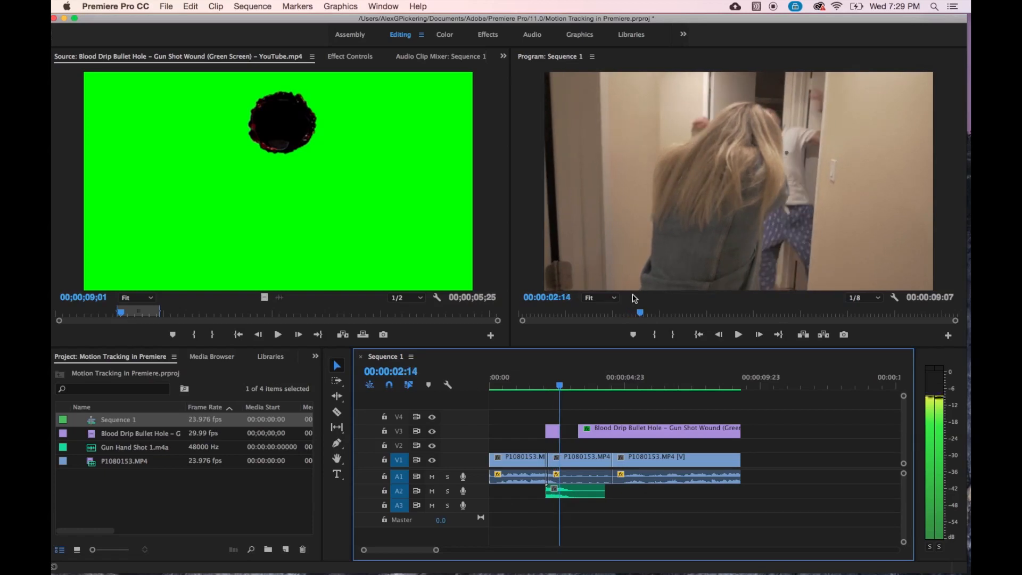
key("Right")
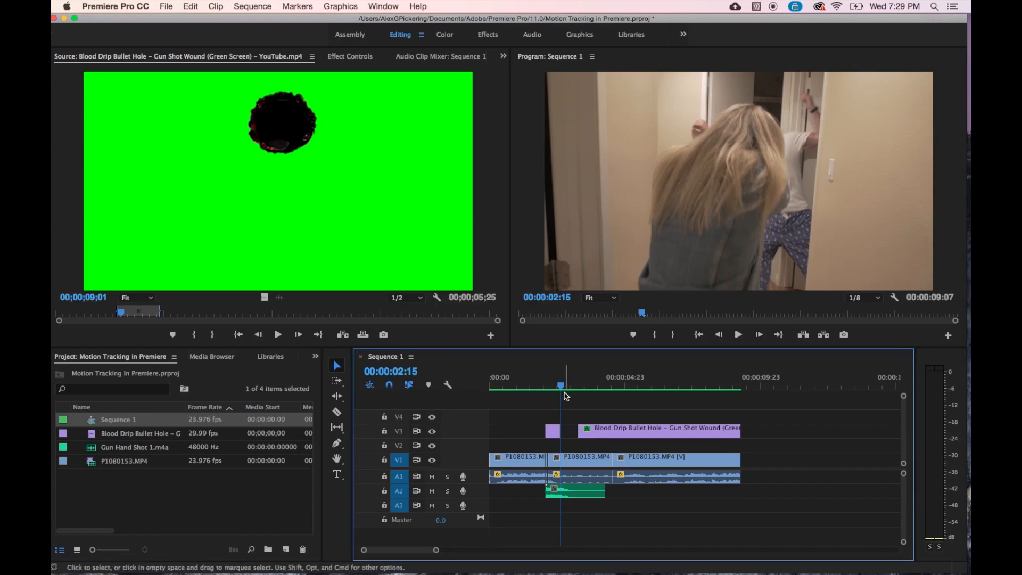
key("space")
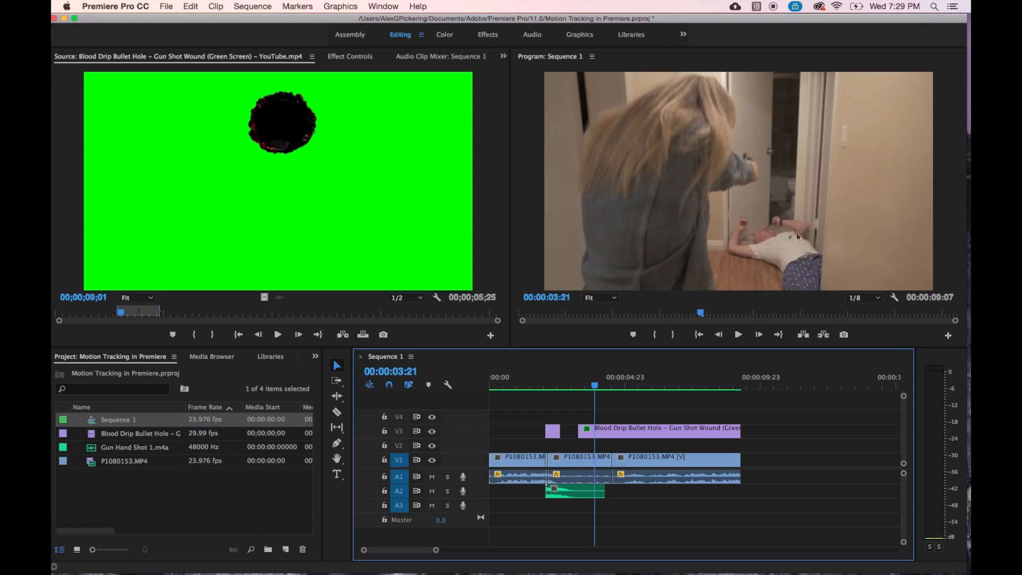
Step backward frame by frame from the man on the floor to the muzzle flash at 00:00:02:03, checking the bullet hole's tracking.
key("Left")
key("Left")
key("Left")
key("Left")
key("Left")
key("Left")
key("Left")
key("Left")
key("Left")
key("Left")
key("Left")
key("Left")
key("Left")
key("Left")
key("Left")
key("Left")
key("Left")
key("Left")
key("Left")
key("Left")
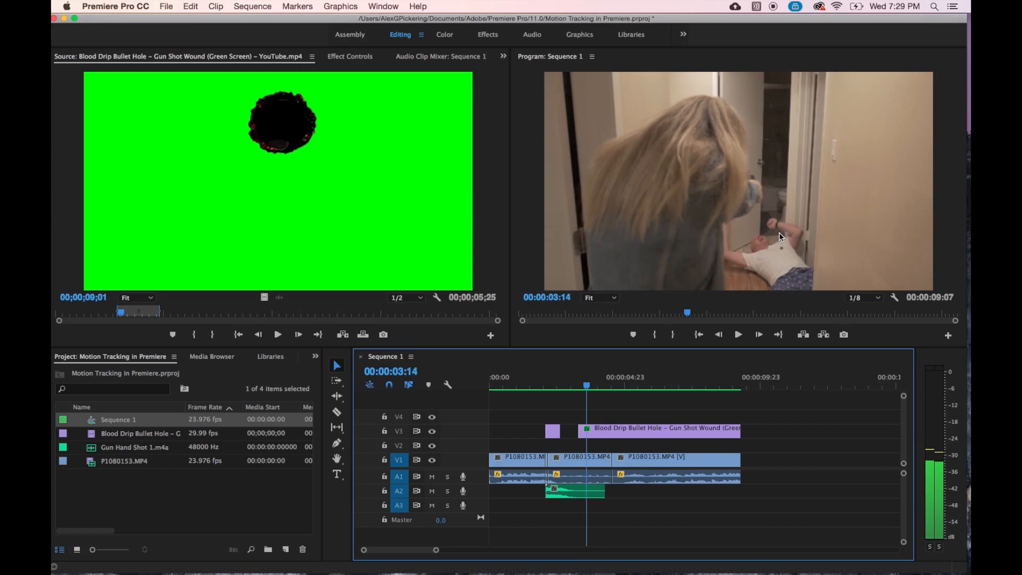
key("Left")
key("Left")
key("Left")
key("Left")
key("Left")
key("Left")
key("Left")
key("Left")
key("Left")
key("Left")
key("Left")
key("Left")
key("Left")
key("Left")
key("Left")
key("Left")
key("Left")
key("Left")
key("Left")
key("Left")
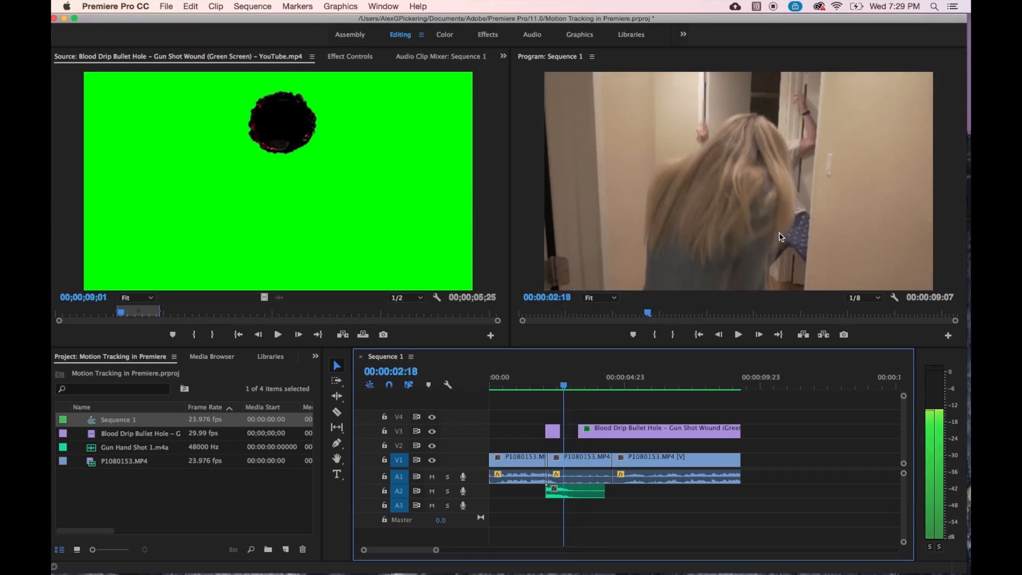
key("Left")
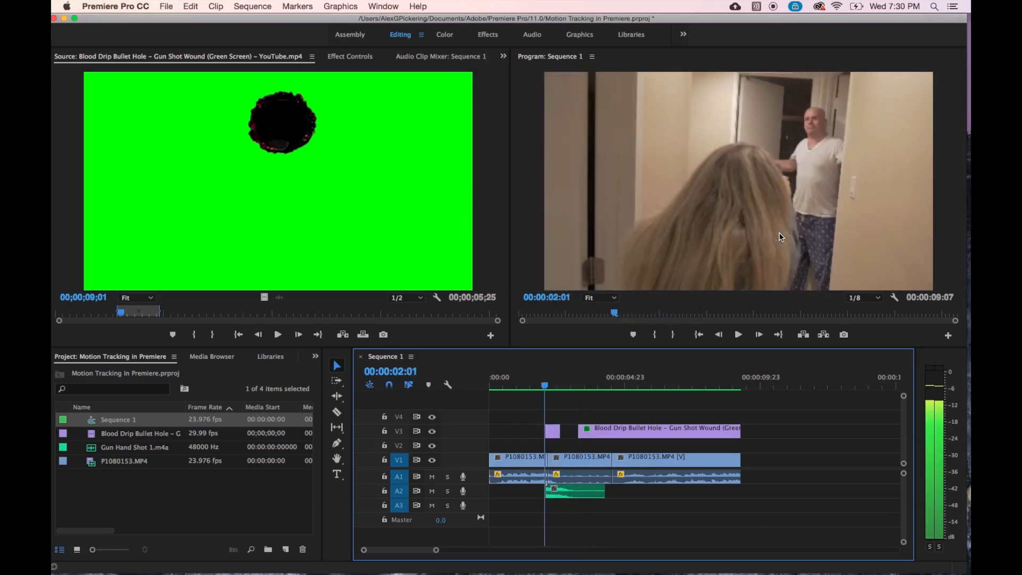
key("Right")
key("Right")
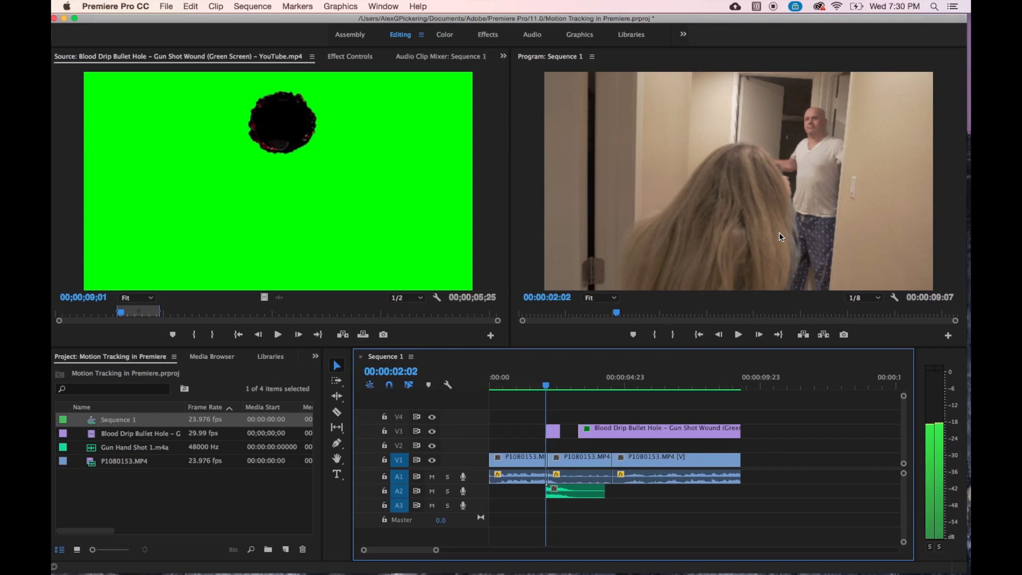
key("Left")
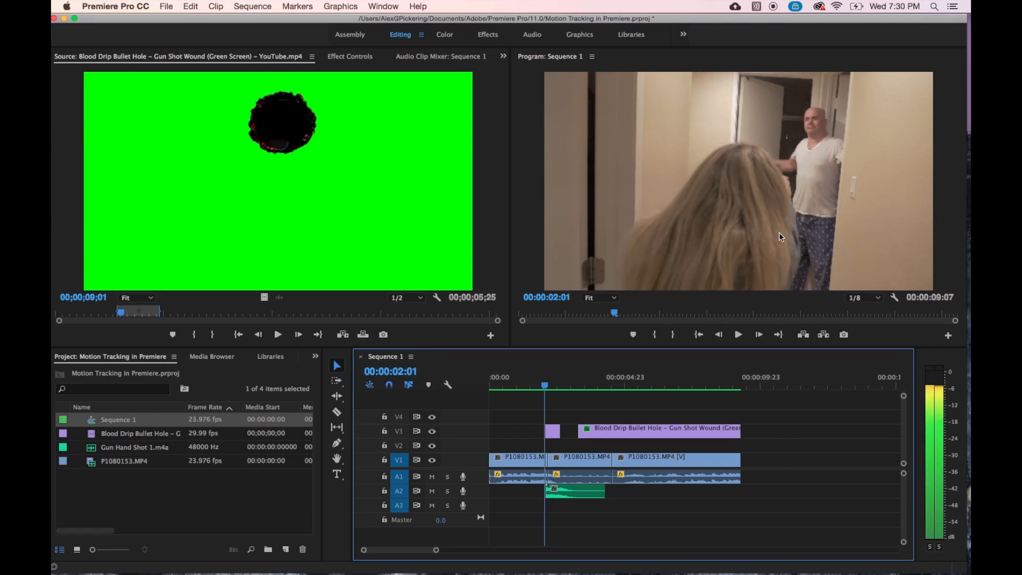
key("Right")
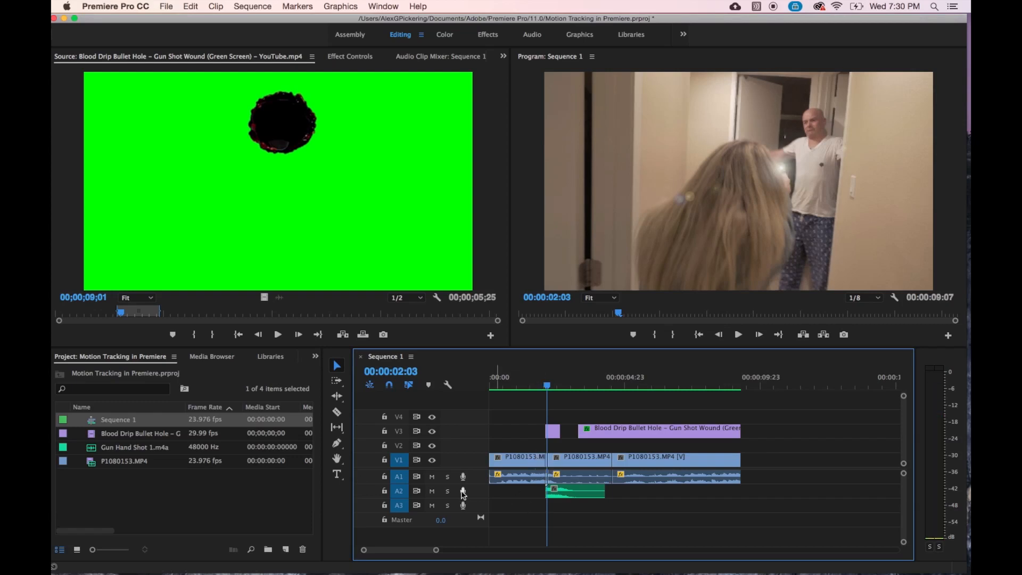
Inspect the motion, opacity and Ultra Key settings of the first bullet hole clip on V3 at 00:00:02:02.
left_click_drag(432, 550, 378, 550)
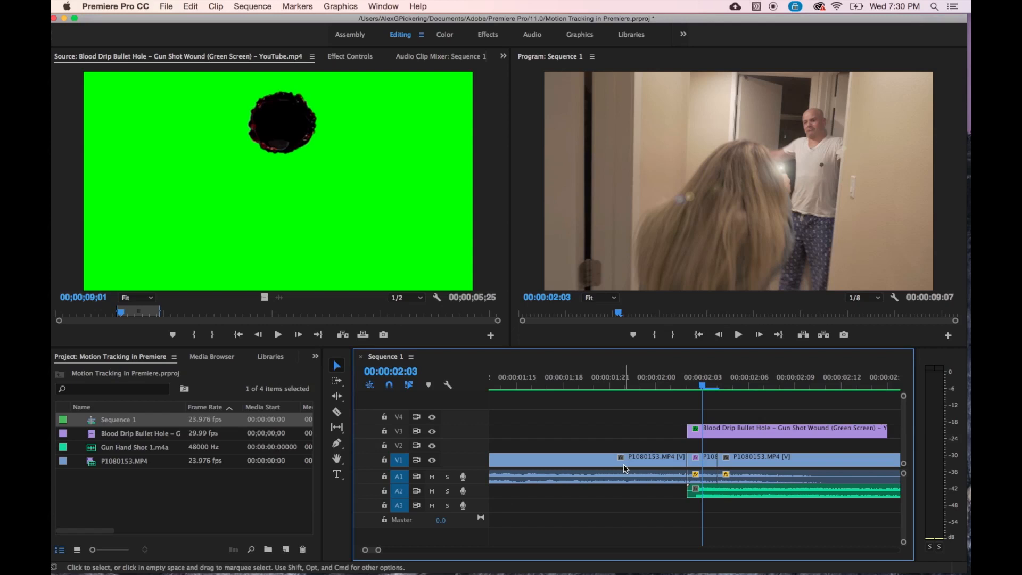
left_click(694, 387)
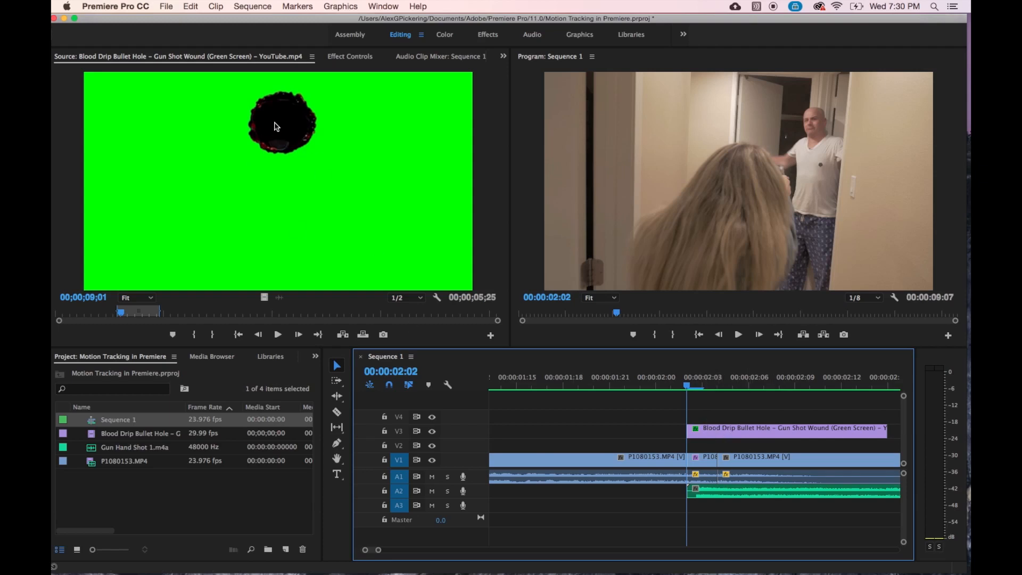
left_click(728, 432)
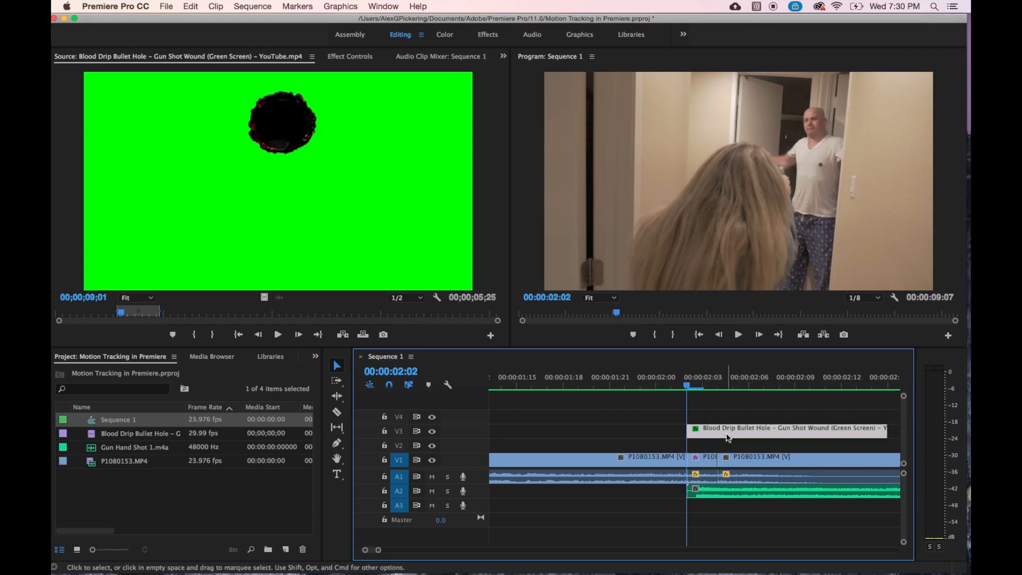
left_click(364, 60)
scroll(141, 248, "down", 4)
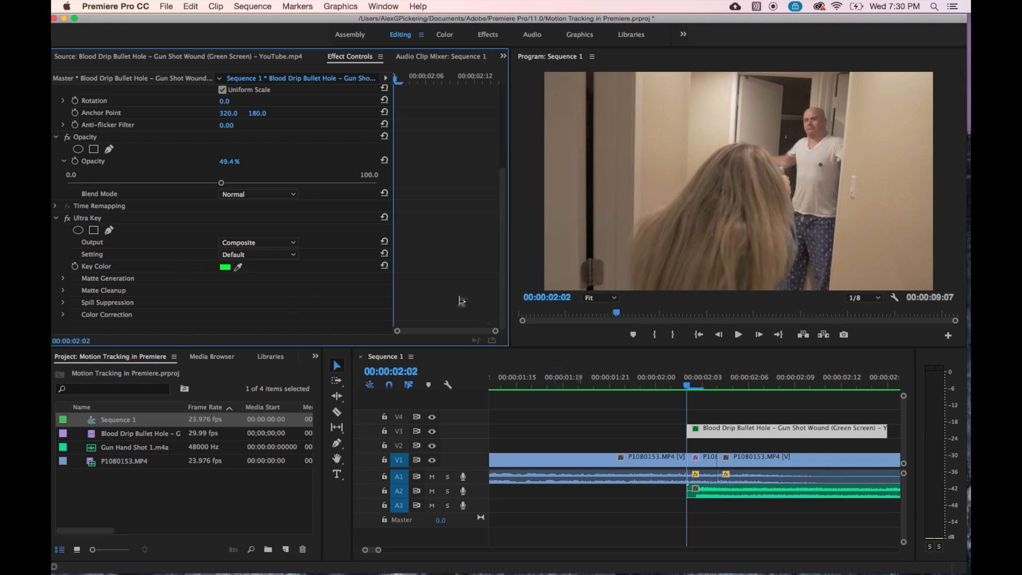
left_click(113, 55)
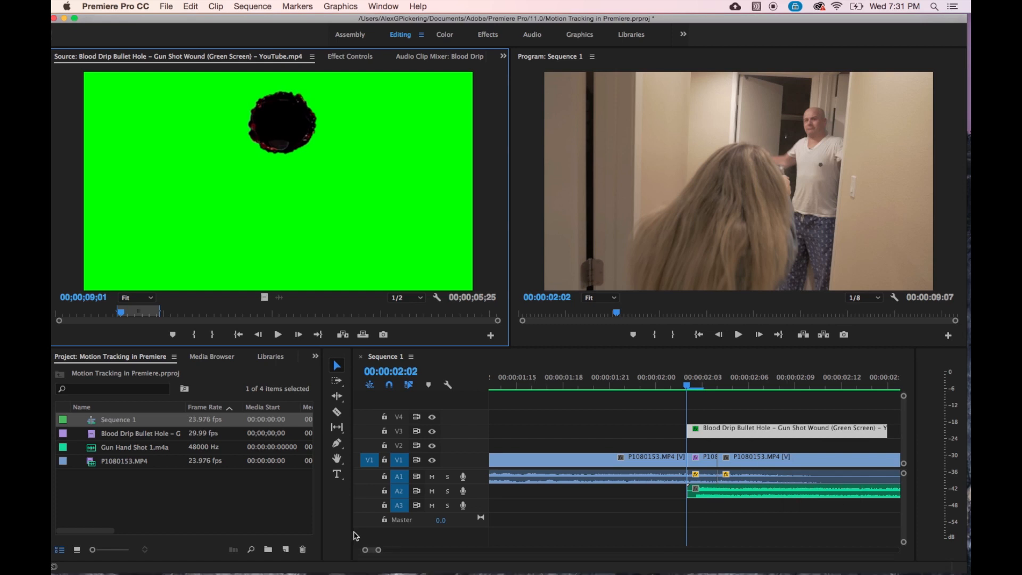
Compare the frames immediately before and after the bullet hole appears, ending on 00:00:02:02.
left_click_drag(378, 551, 348, 554)
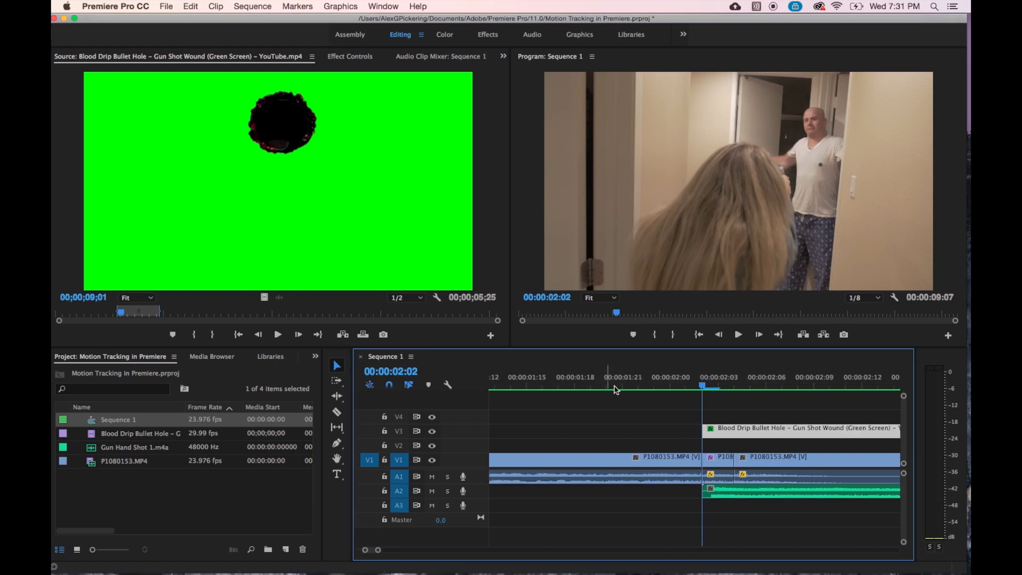
key("Left")
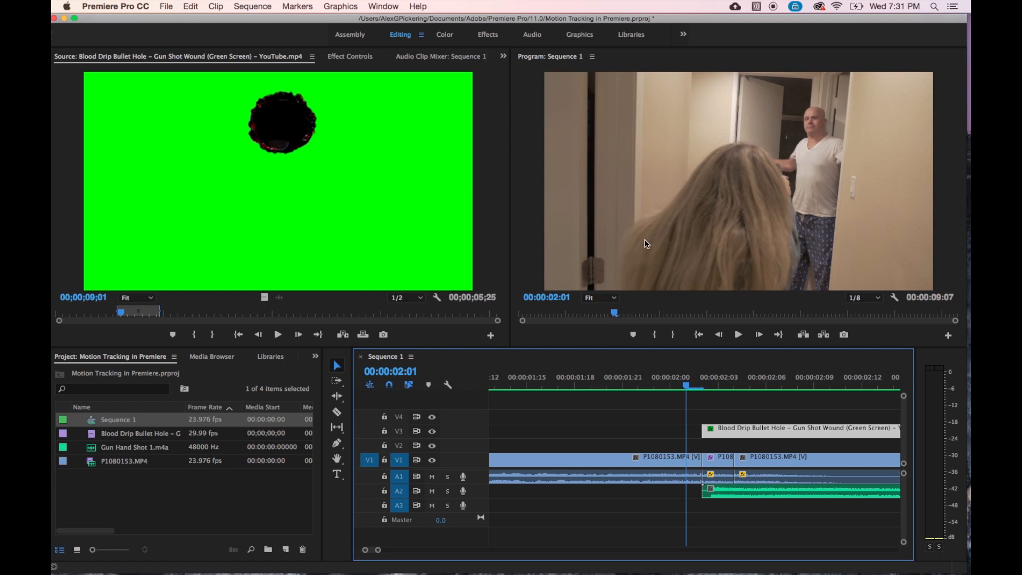
key("space")
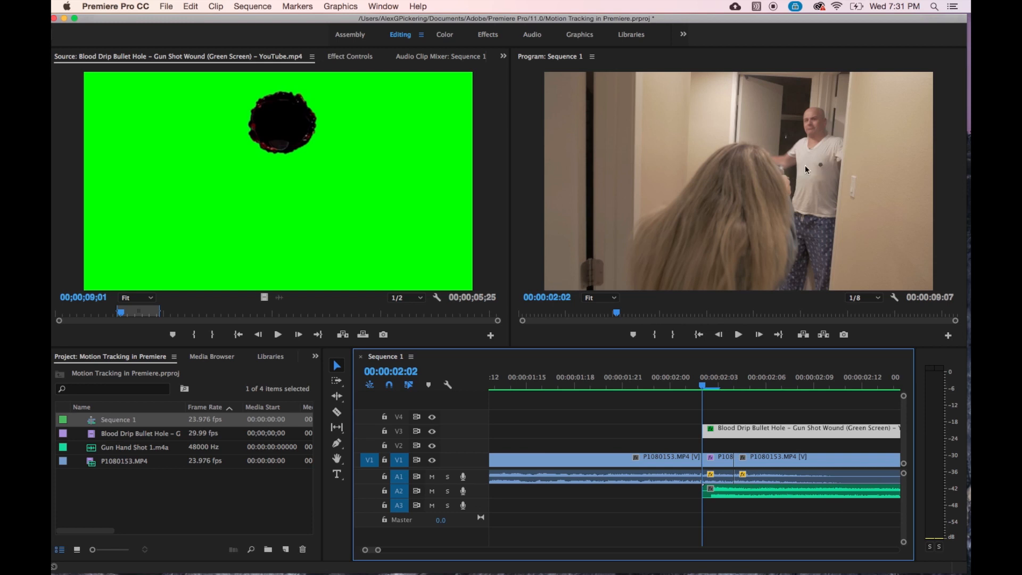
key("Right")
key("Left")
key("Left")
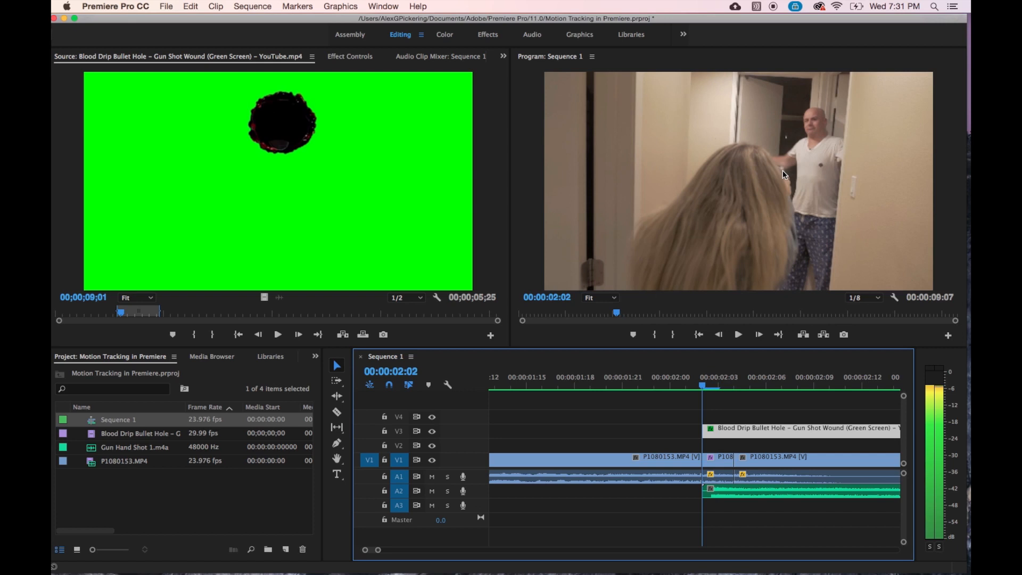
key("Right")
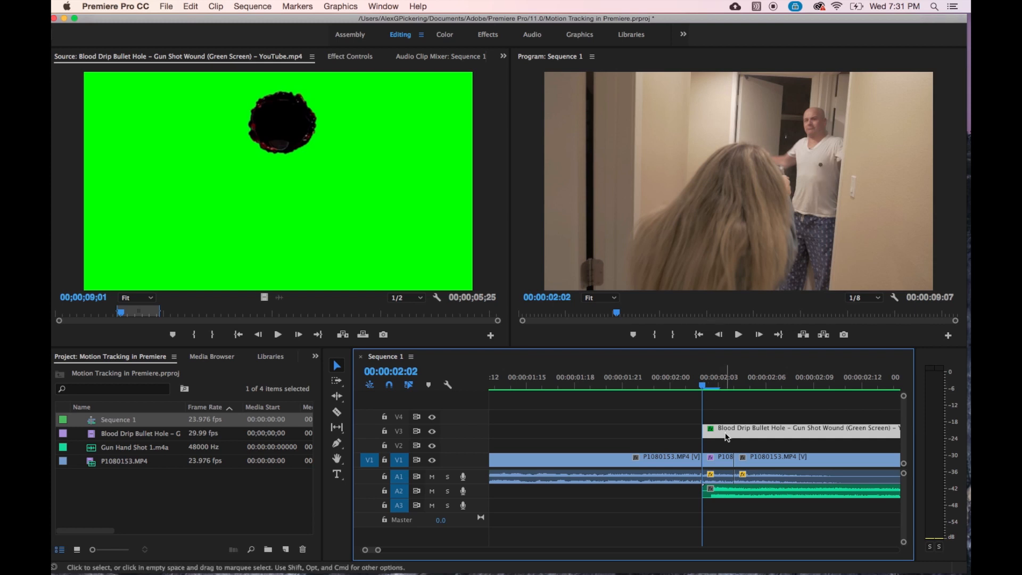
Show the bullet hole clip's effect settings at 00:00:02:03 and magnify the sequence preview to 150%, centred on the bullet hole.
left_click(347, 57)
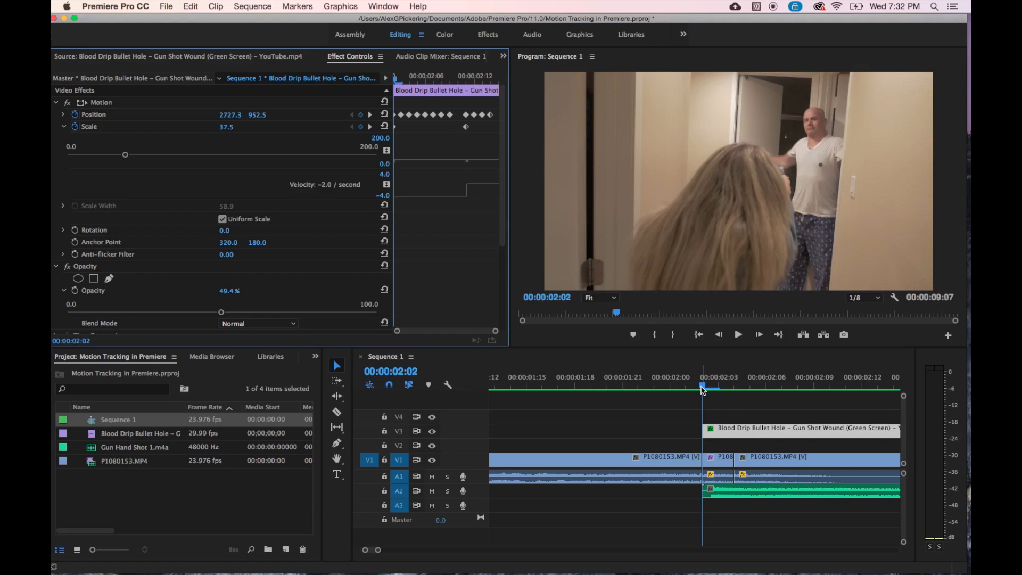
key("Right")
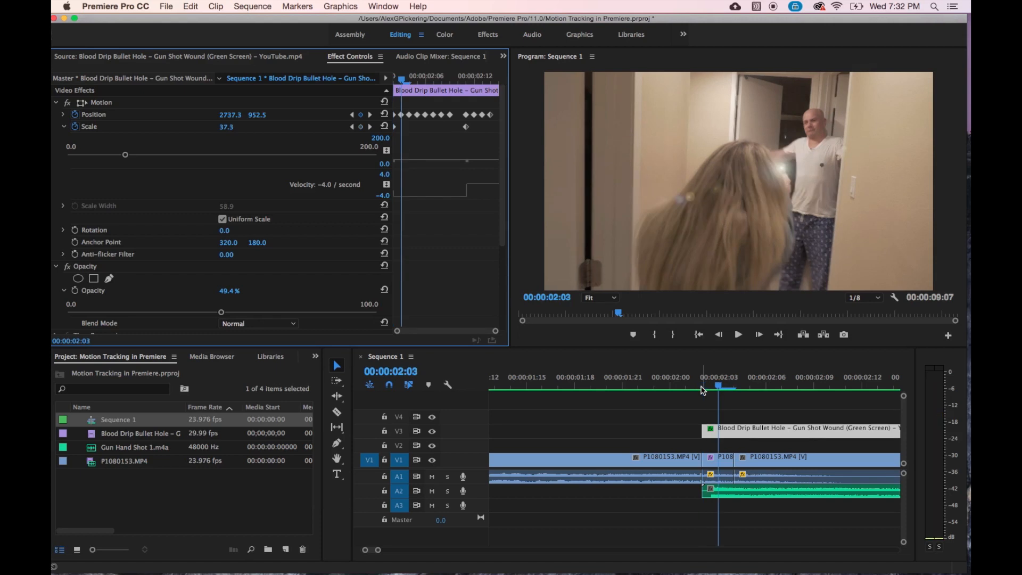
left_click(605, 298)
left_click(611, 381)
left_click_drag(747, 287, 841, 288)
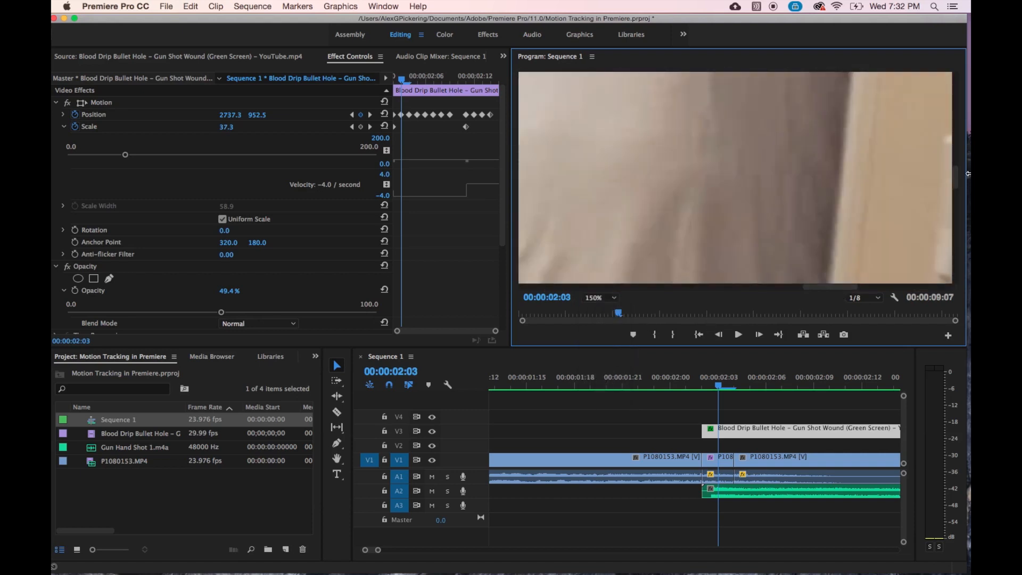
left_click_drag(955, 180, 954, 165)
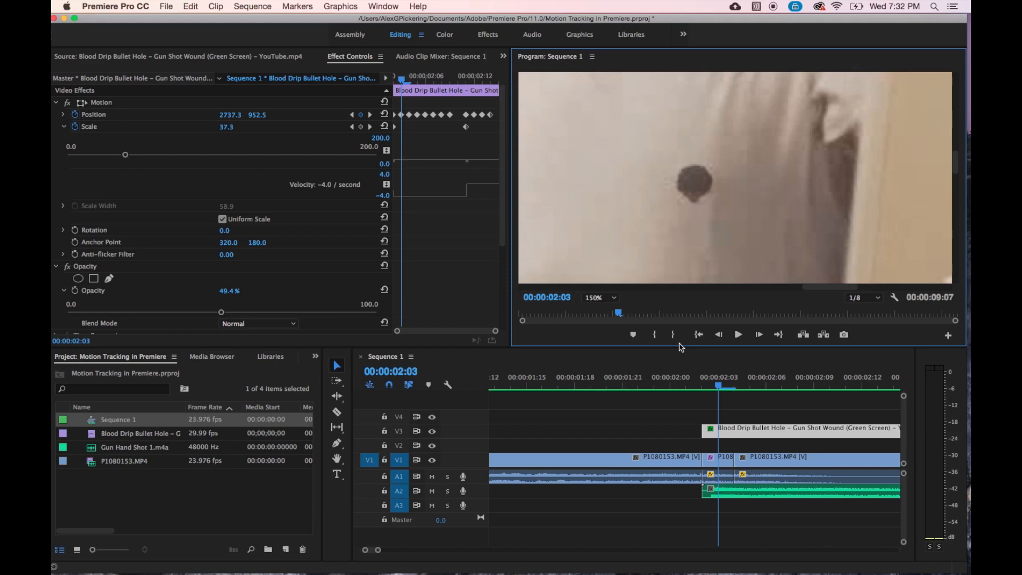
Compare the frames around the bullet hole's first appearance one by one, from 00:00:02:01 to 00:00:02:04.
key("Left")
key("Left")
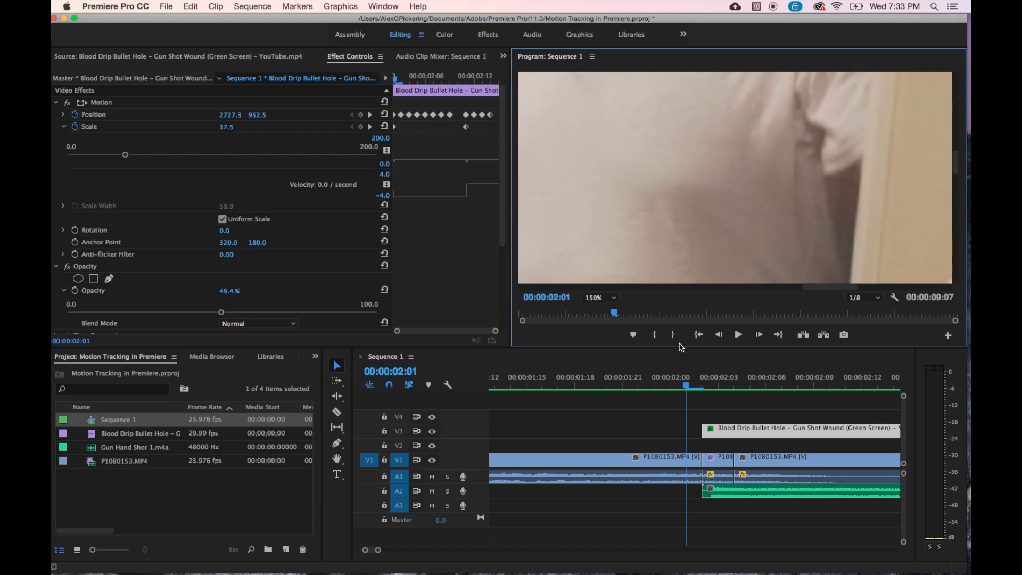
key("Right")
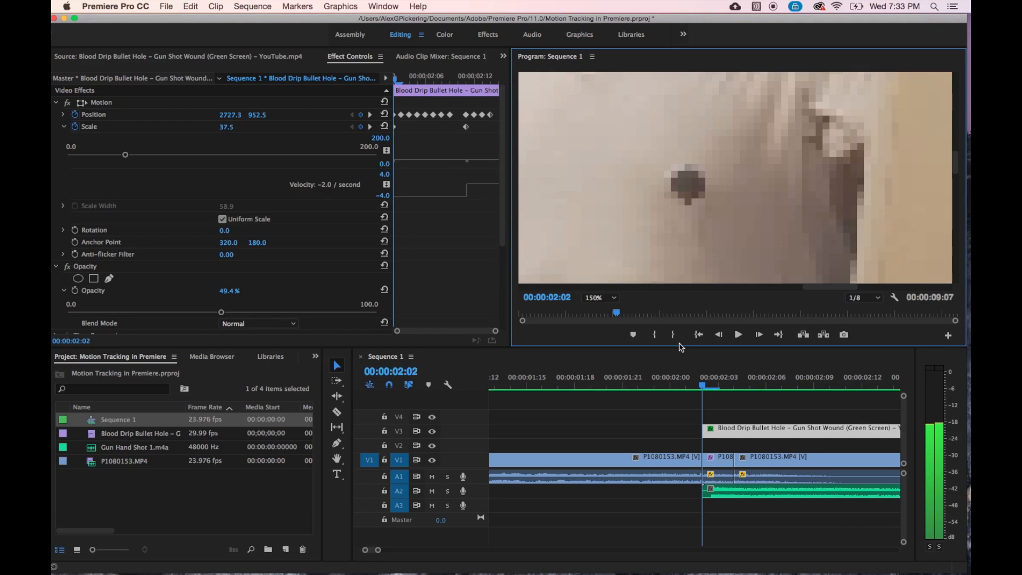
key("Right")
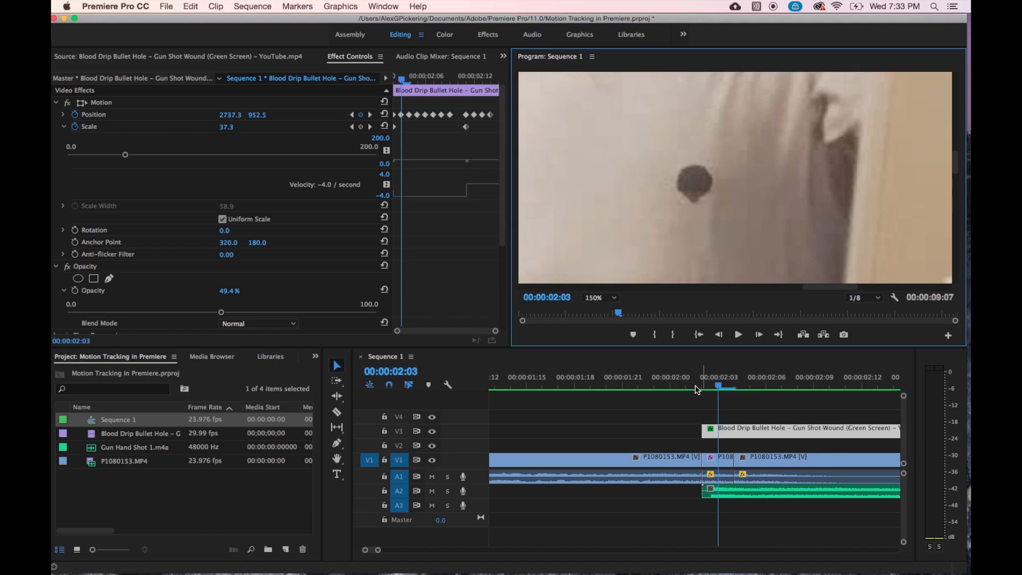
key("Right")
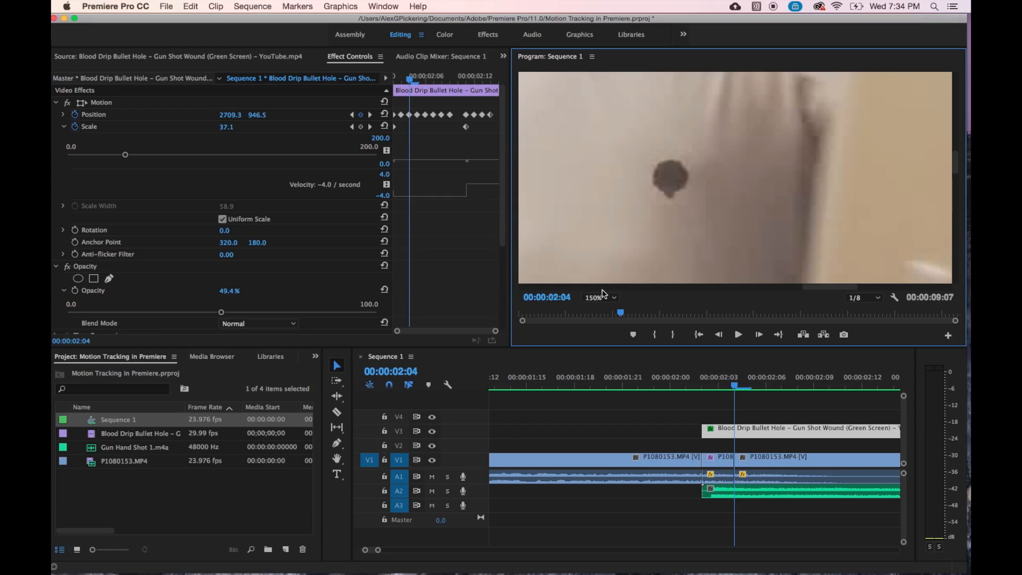
Lock audio track A1 and select the bullet hole in the preview to display its bounding box and motion path.
left_click(382, 483)
left_click(381, 477)
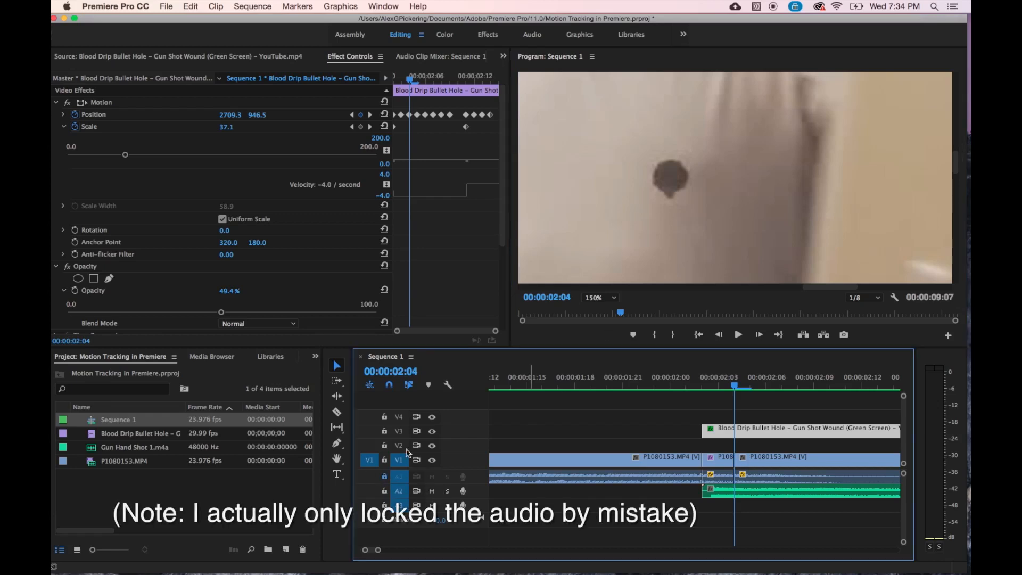
left_click(669, 178)
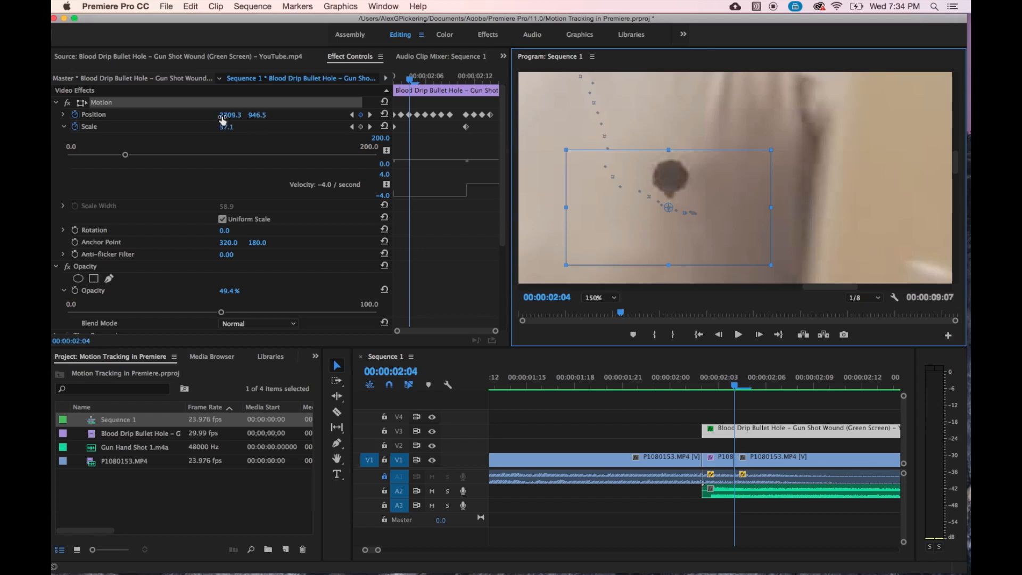
key("super+s")
Check the bullet hole's tracking along its motion path from 00:00:02:03 to 00:00:02:07, keeping the hole in view.
left_click(721, 378)
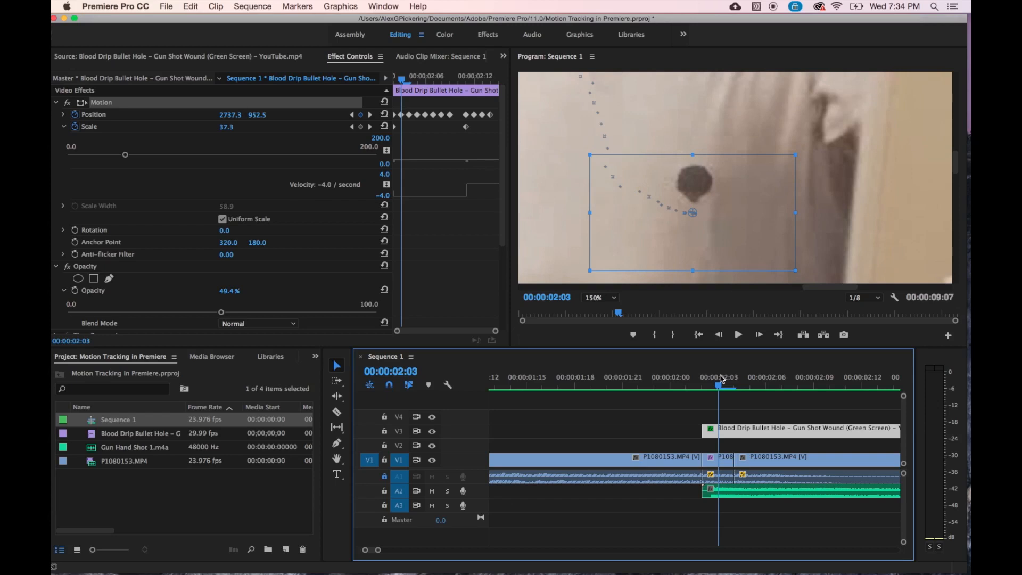
key("space")
key("Right")
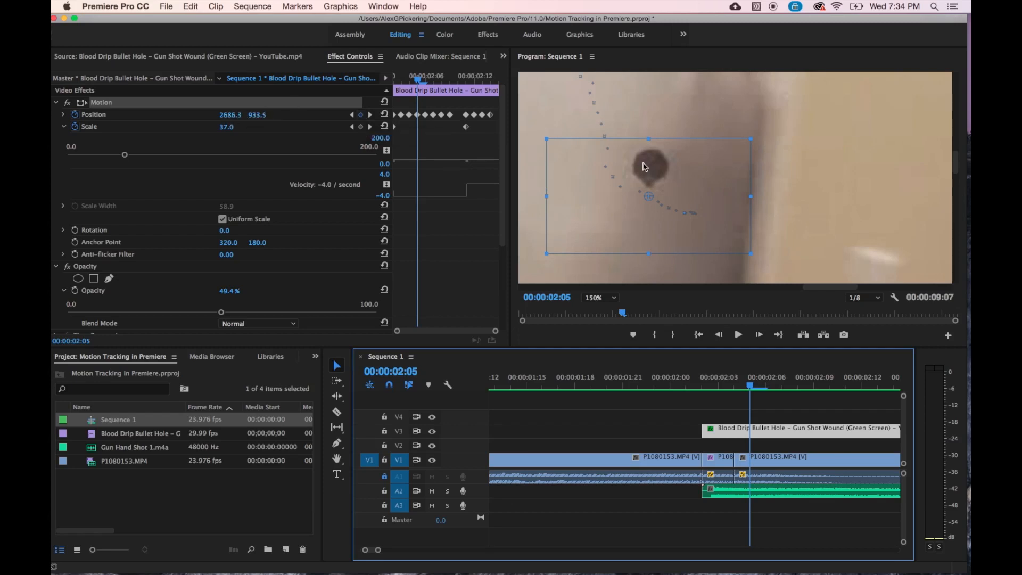
key("Right")
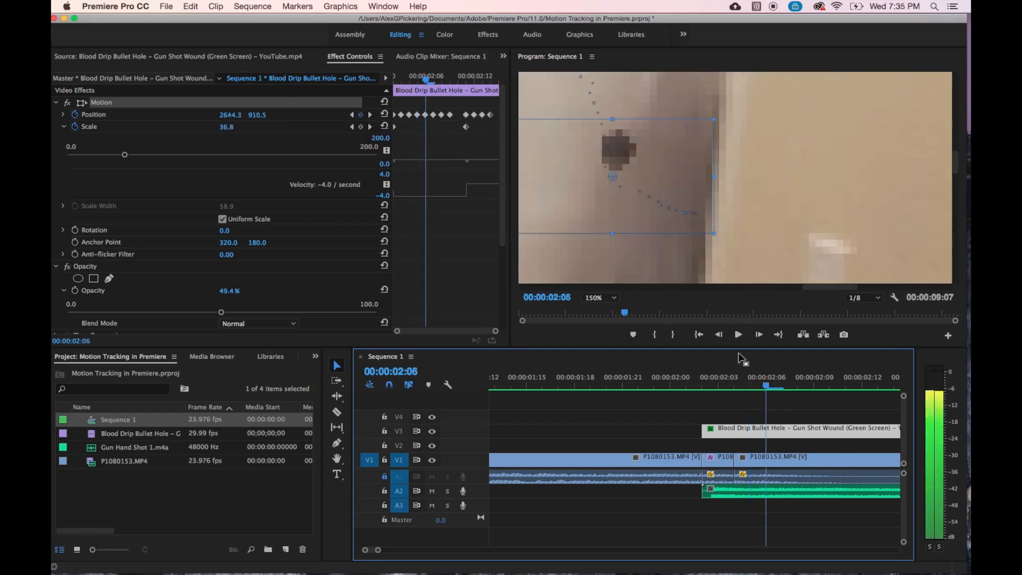
key("Right")
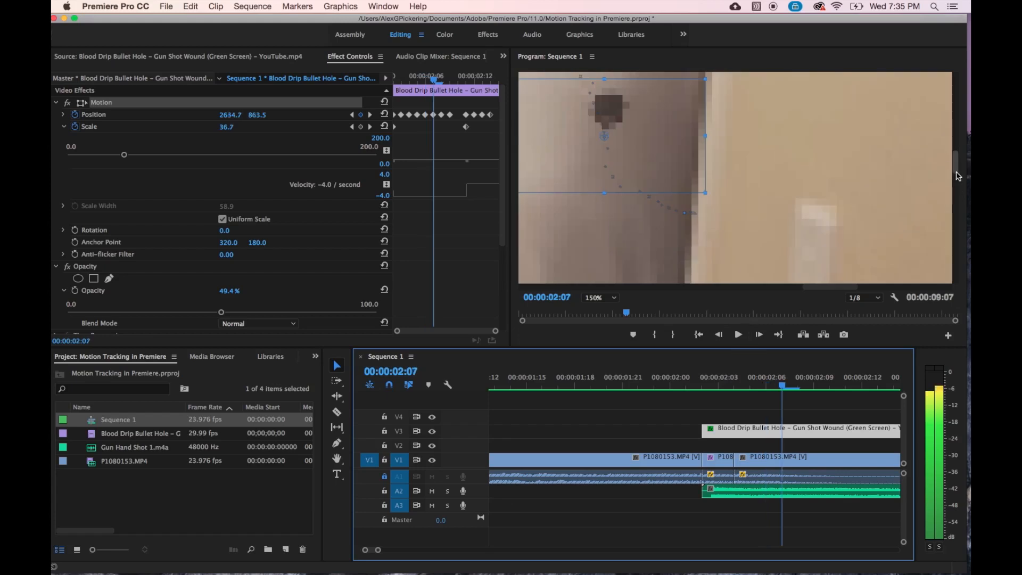
left_click_drag(956, 169, 956, 160)
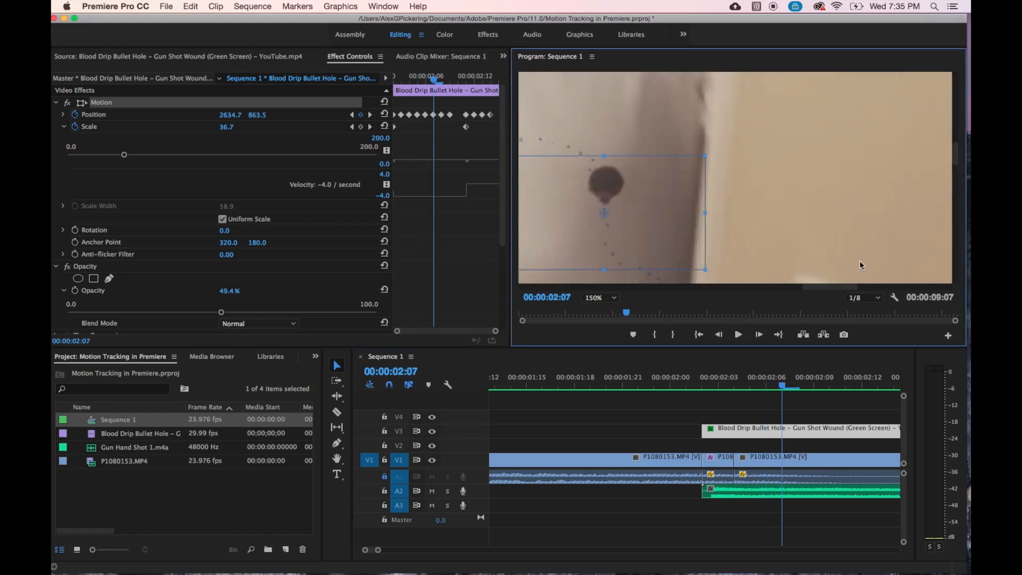
left_click_drag(838, 287, 817, 291)
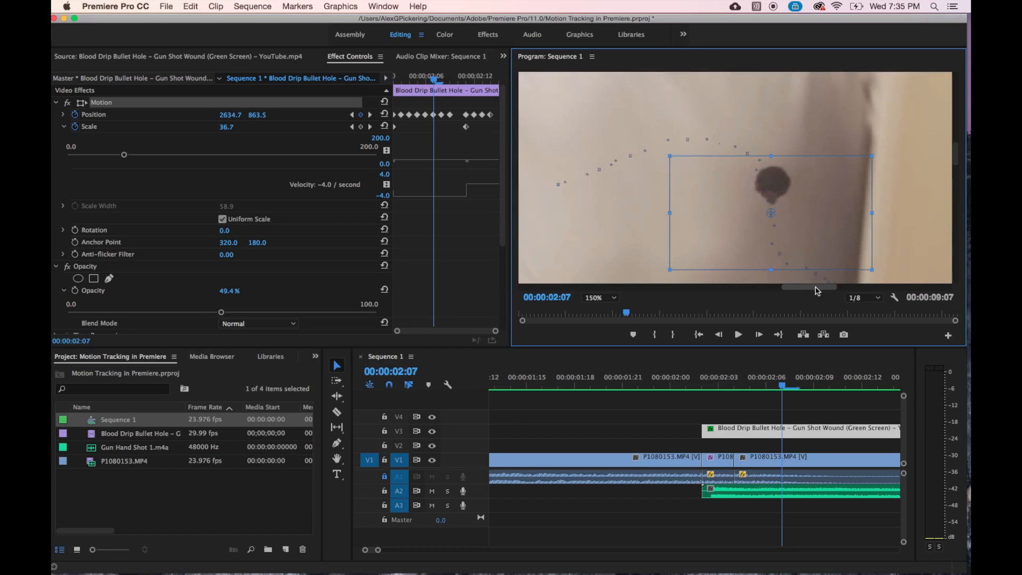
Undo the accidental horizontal nudge of the bullet hole's position at 00:00:02:07.
left_click(805, 361)
key("space")
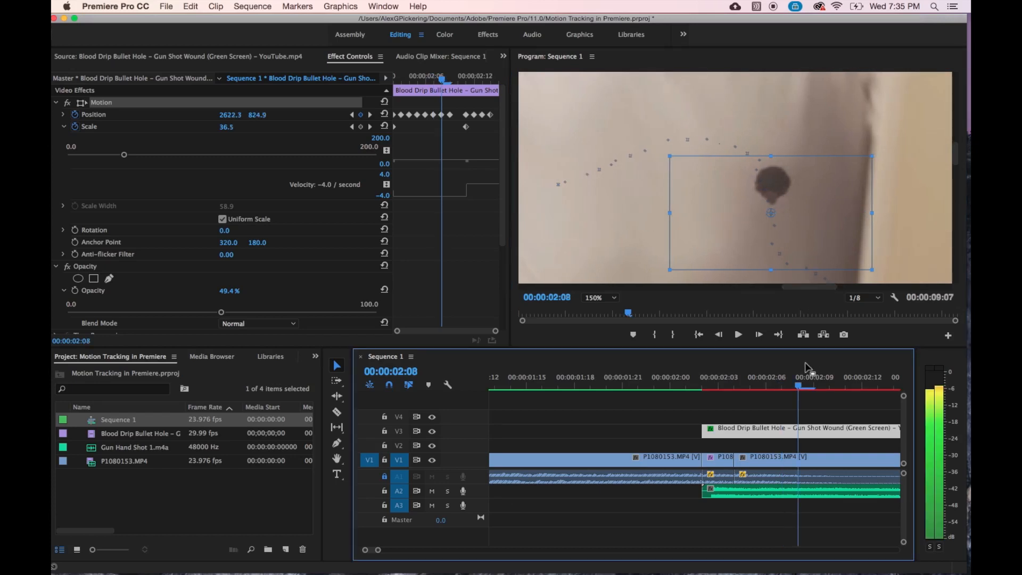
key("Left")
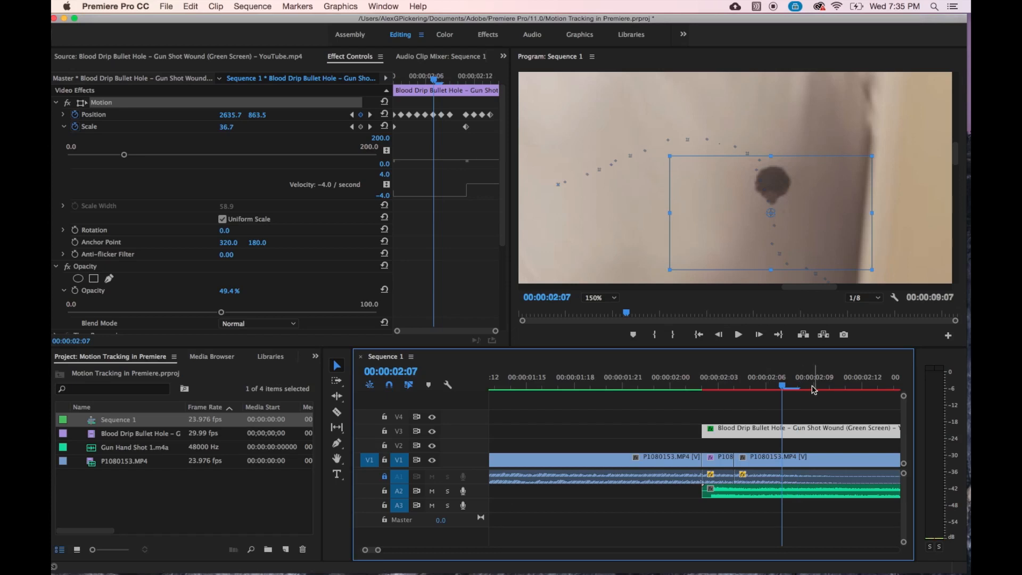
key("super+z")
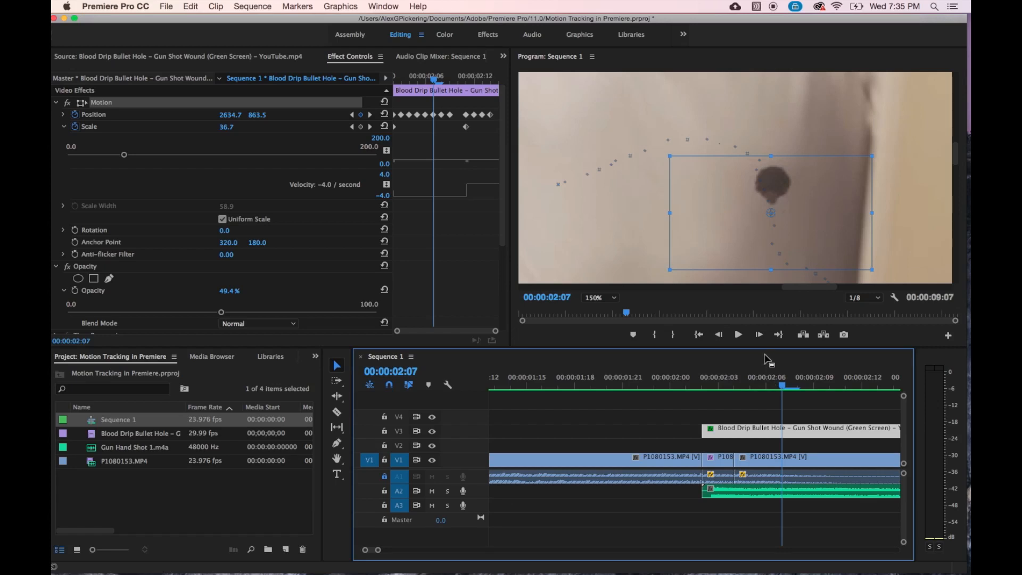
Advance to 00:00:02:09 and reduce the preview magnification to 100%, bringing the bullet hole and its motion path back into view.
key("Right")
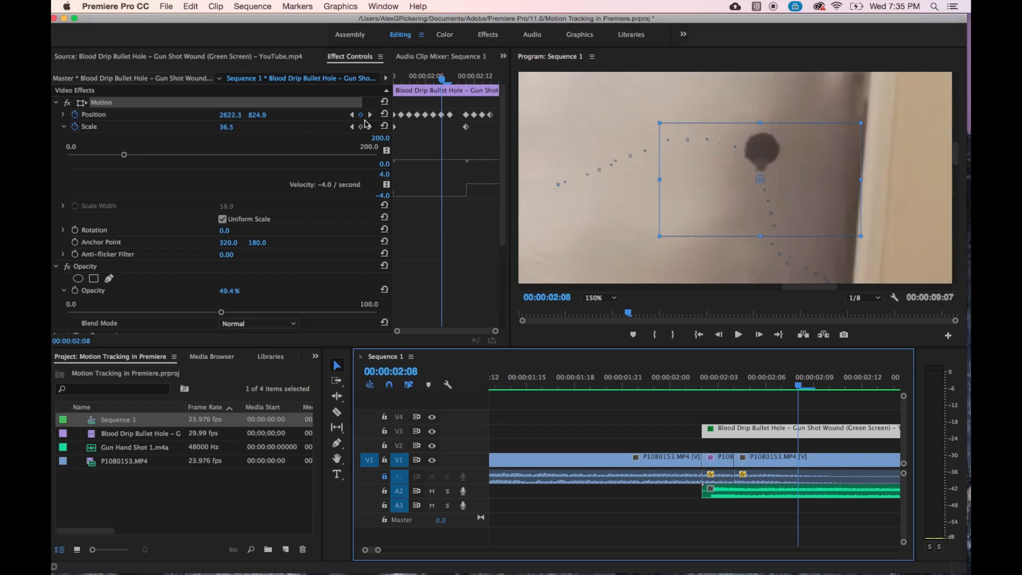
key("Right")
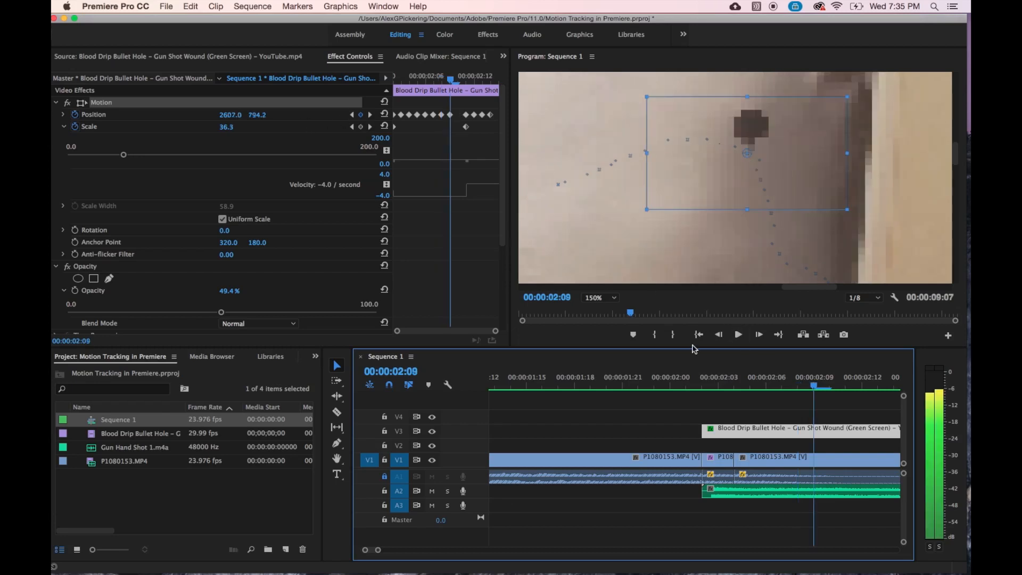
left_click(614, 299)
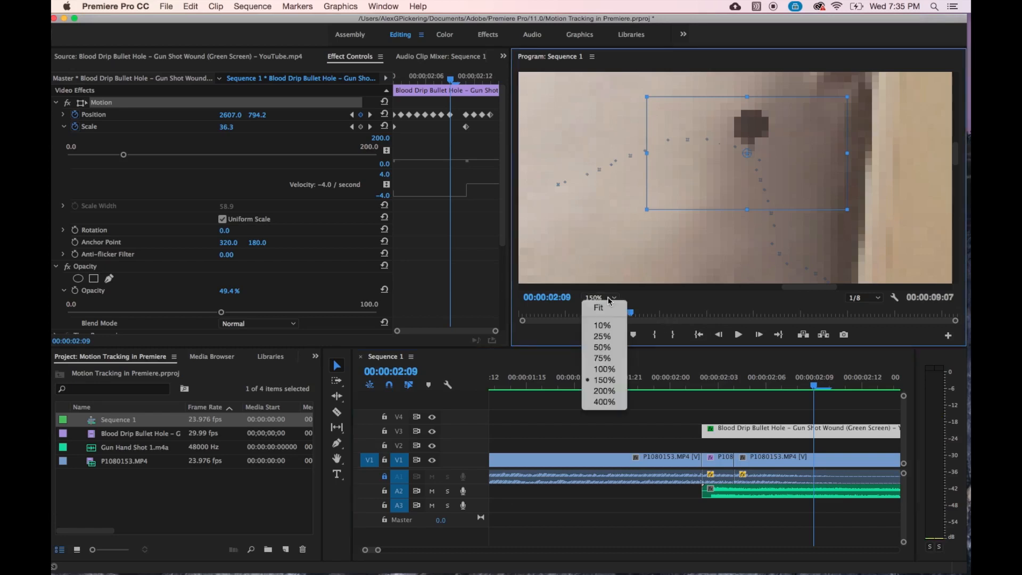
left_click(611, 368)
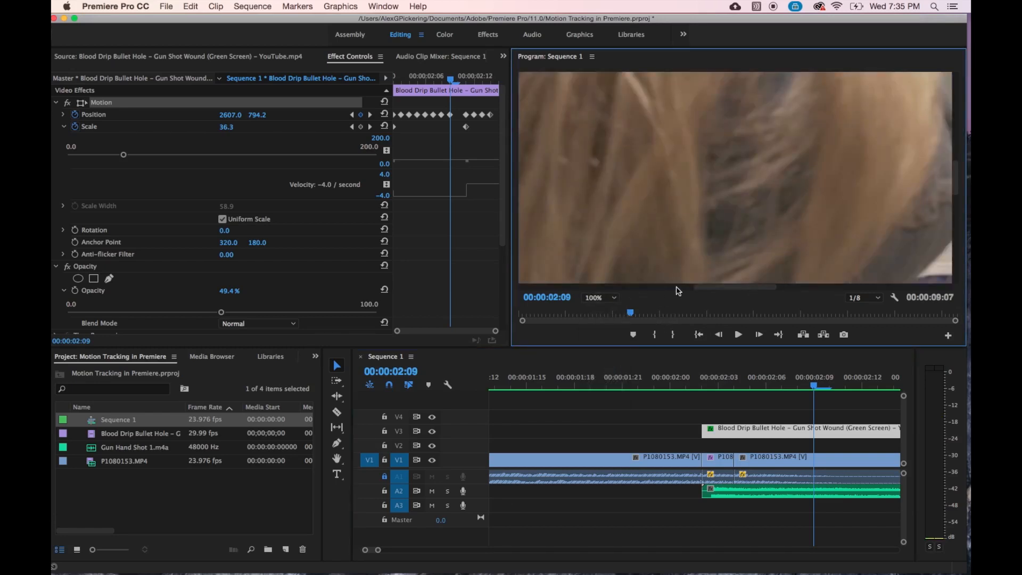
left_click_drag(758, 287, 830, 292)
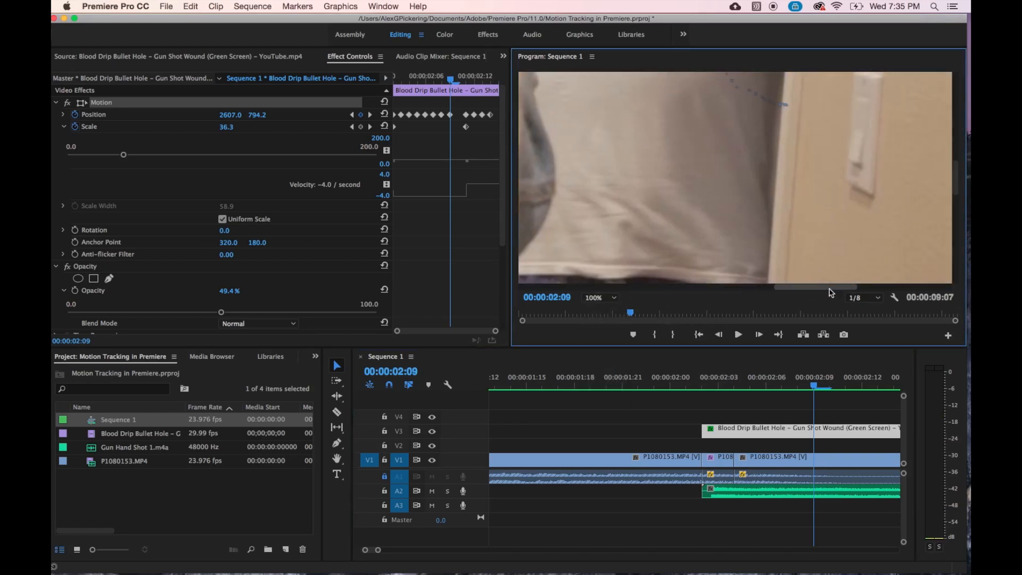
left_click_drag(954, 183, 950, 148)
key("Right")
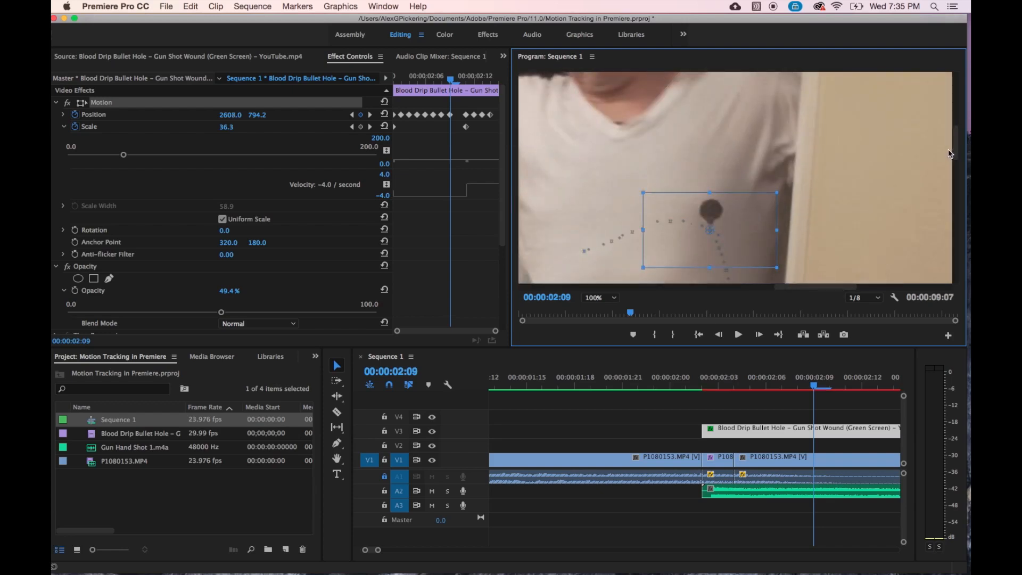
Return to 00:00:02:06 and review the bullet hole's movement frame by frame up to 00:00:02:10.
left_click(774, 370)
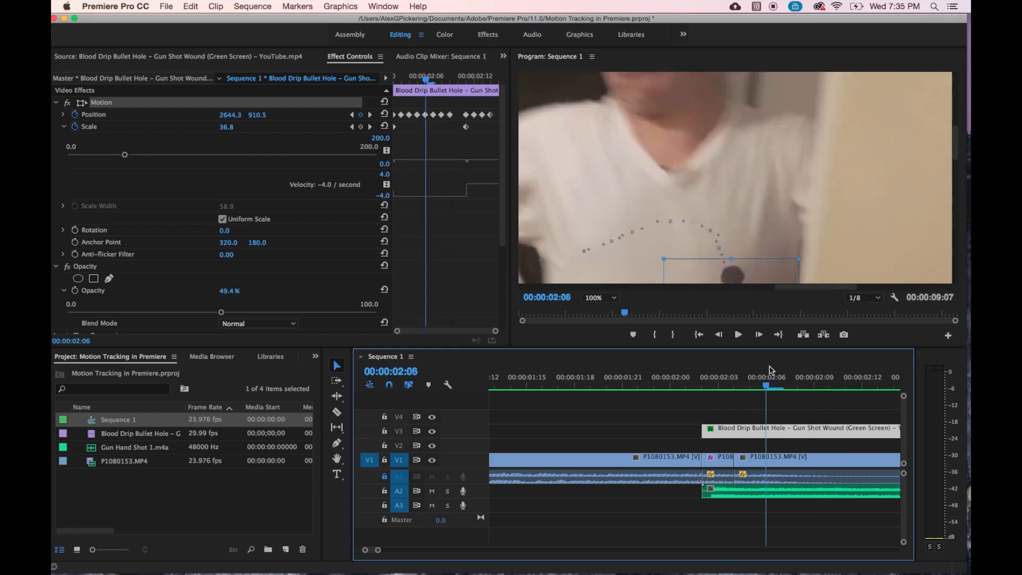
left_click(956, 158)
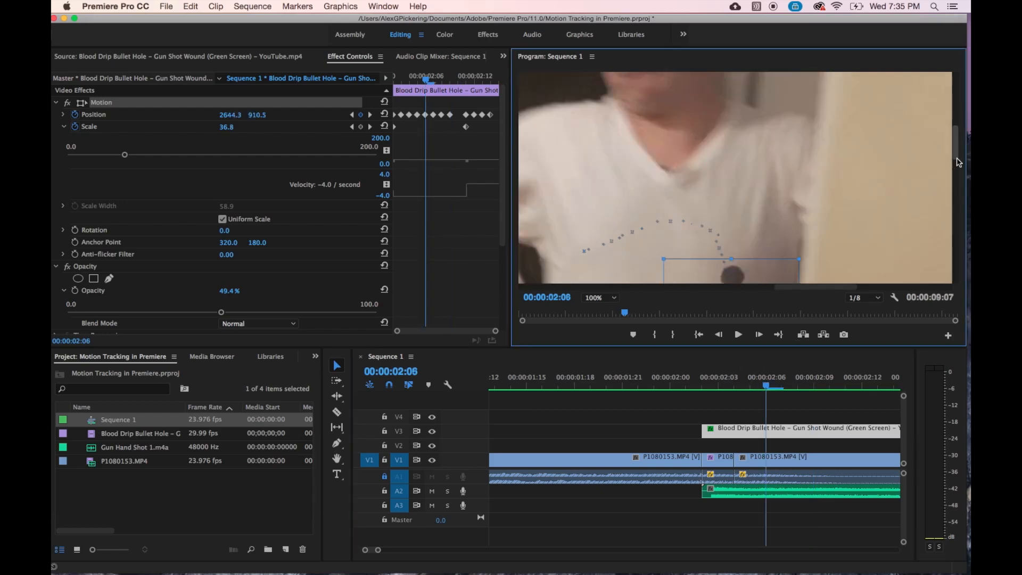
left_click_drag(958, 163, 958, 178)
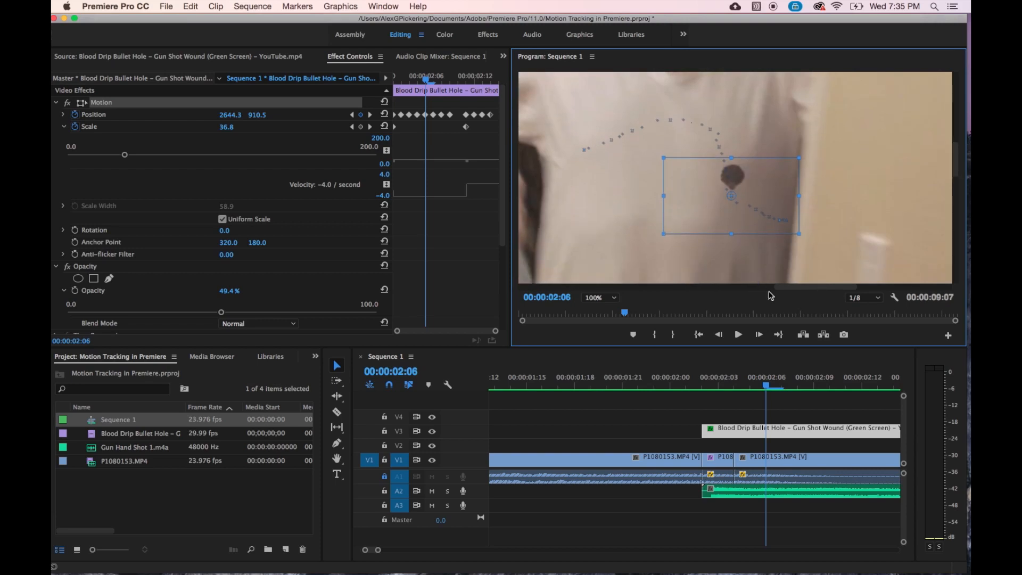
left_click(775, 359)
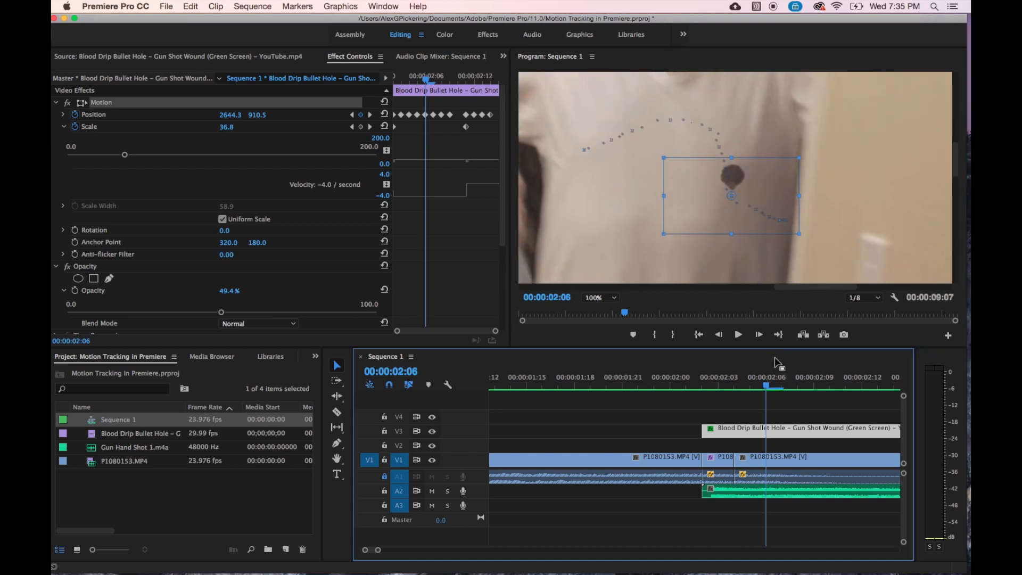
key("Right")
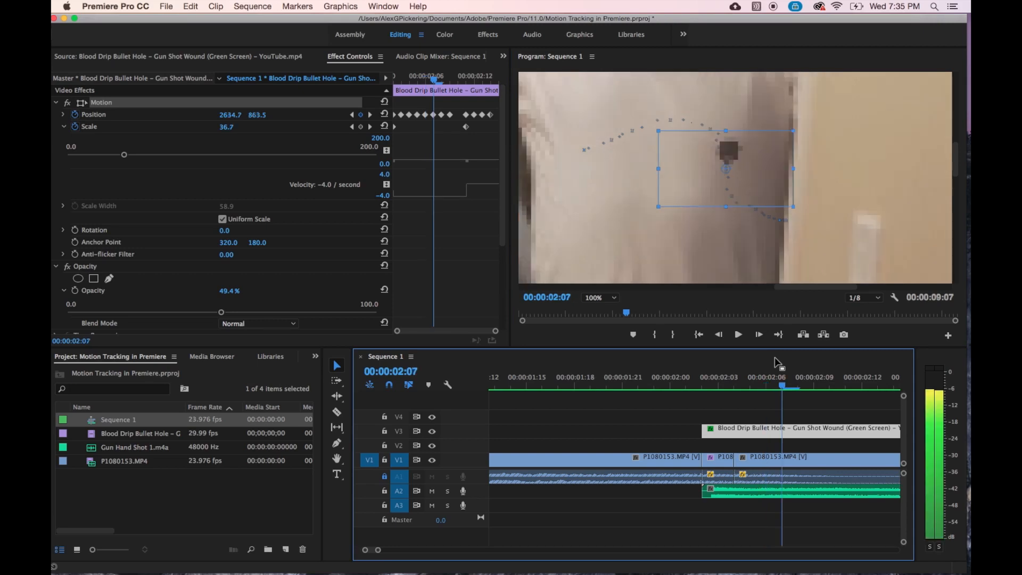
key("Right")
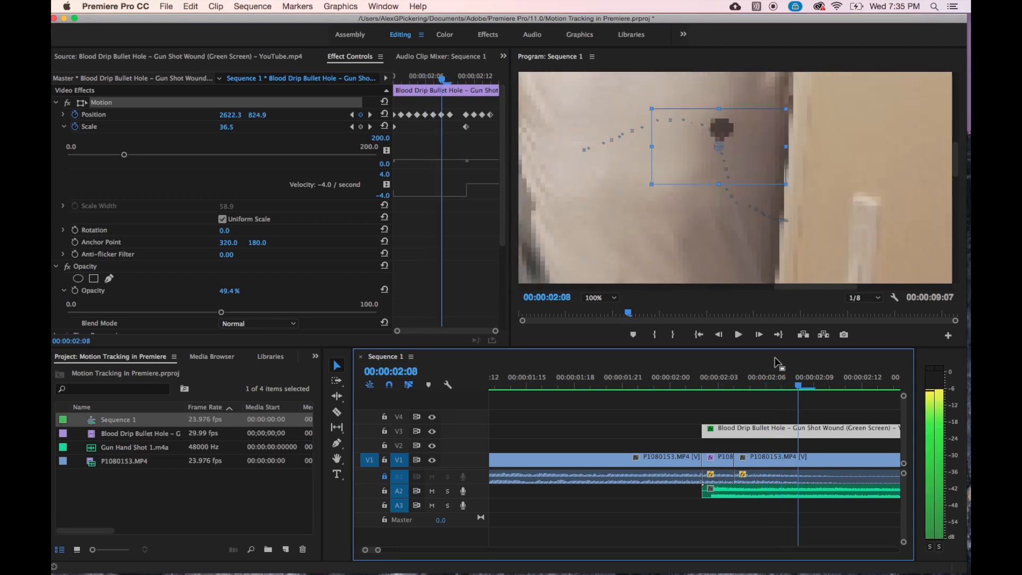
key("Right")
key("Right")
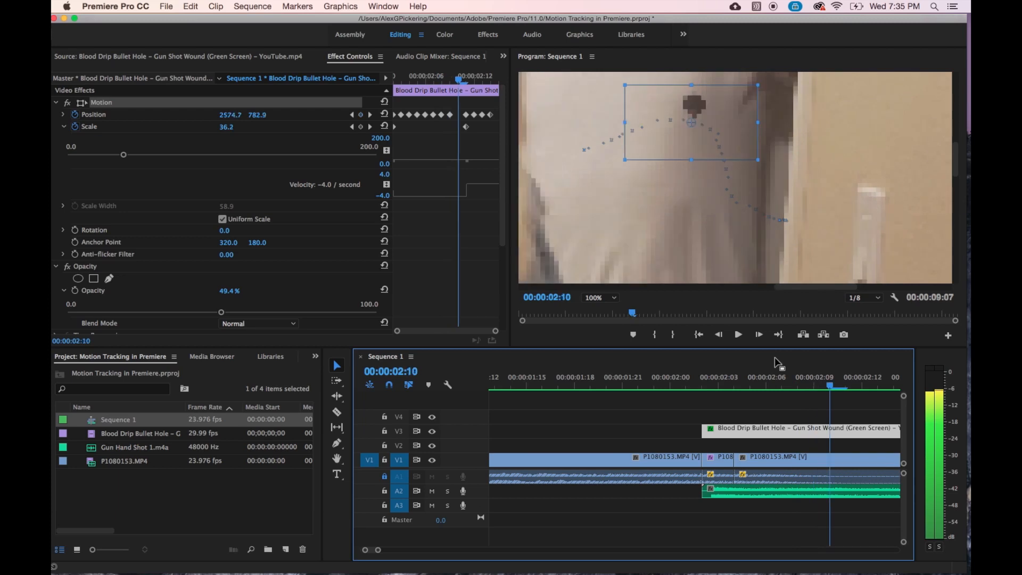
Reduce the preview magnification to 75% with the bullet hole in view at 00:00:02:10, and undo the accidental position nudge.
left_click(612, 297)
left_click(608, 364)
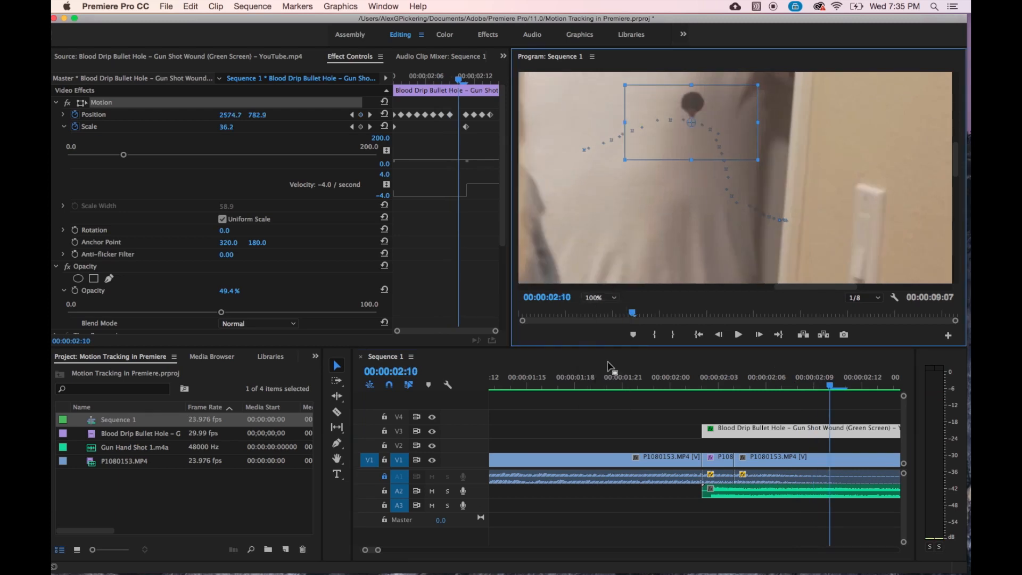
left_click_drag(777, 291, 832, 291)
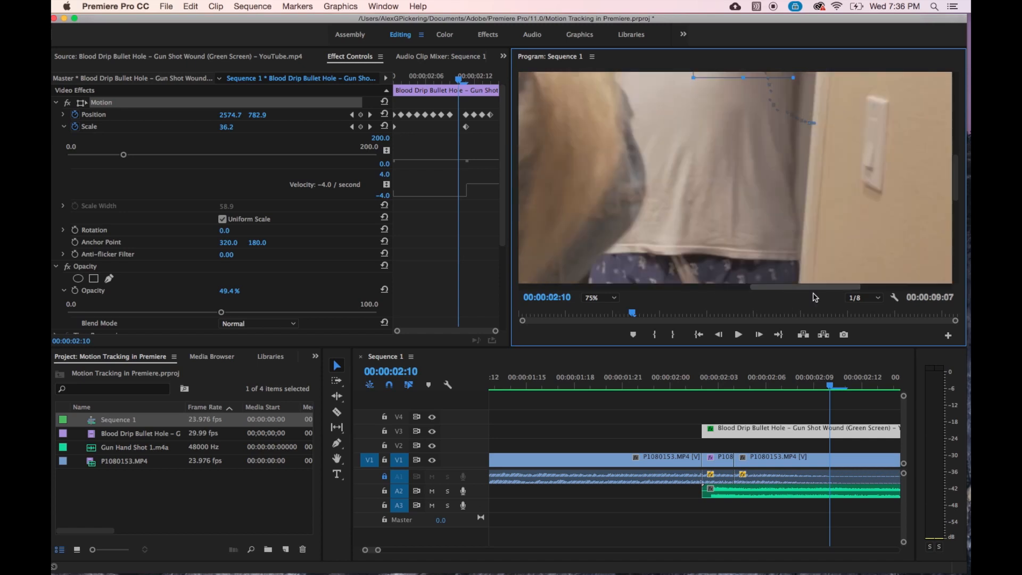
left_click_drag(956, 178, 956, 155)
key("super+Right")
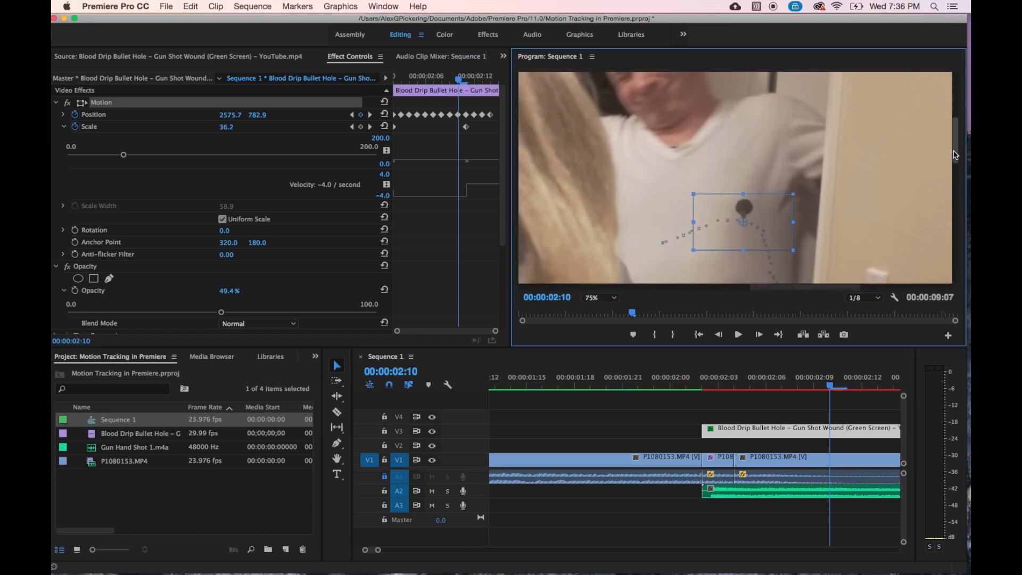
key("super+z")
Step forward frame by frame to 00:00:02:13, checking that the bullet hole follows the man's shirt.
left_click(768, 363)
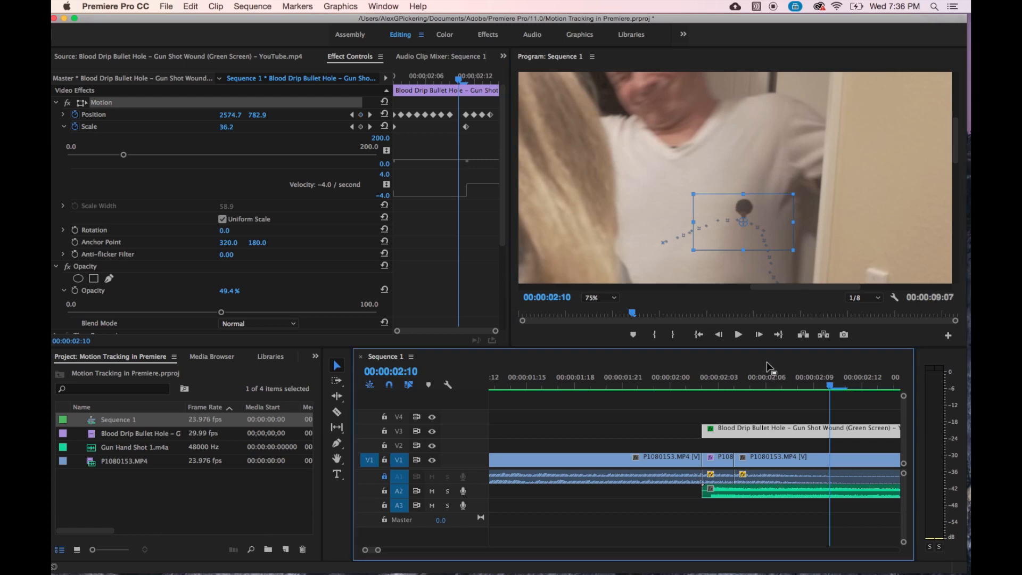
key("Right")
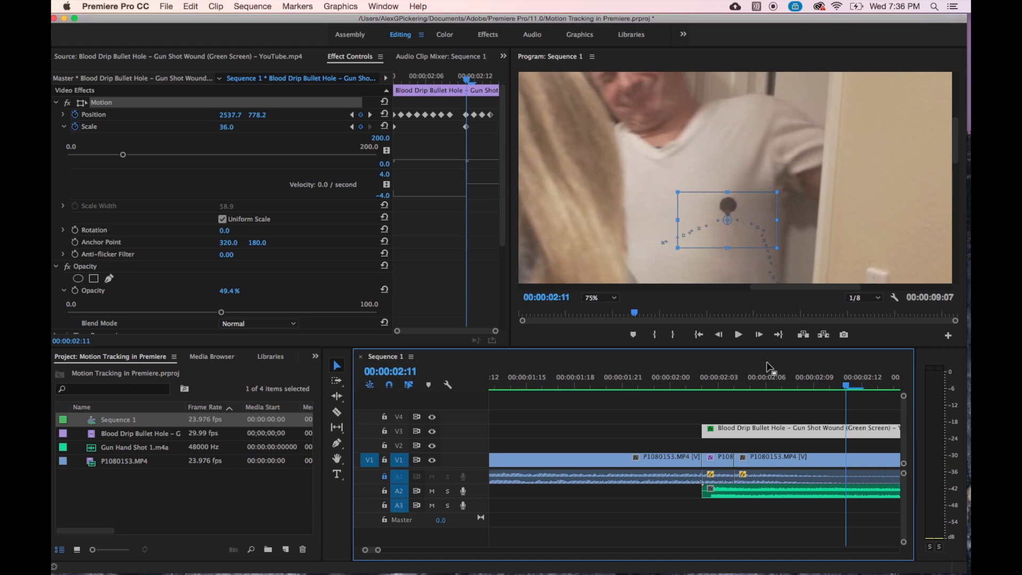
key("Right")
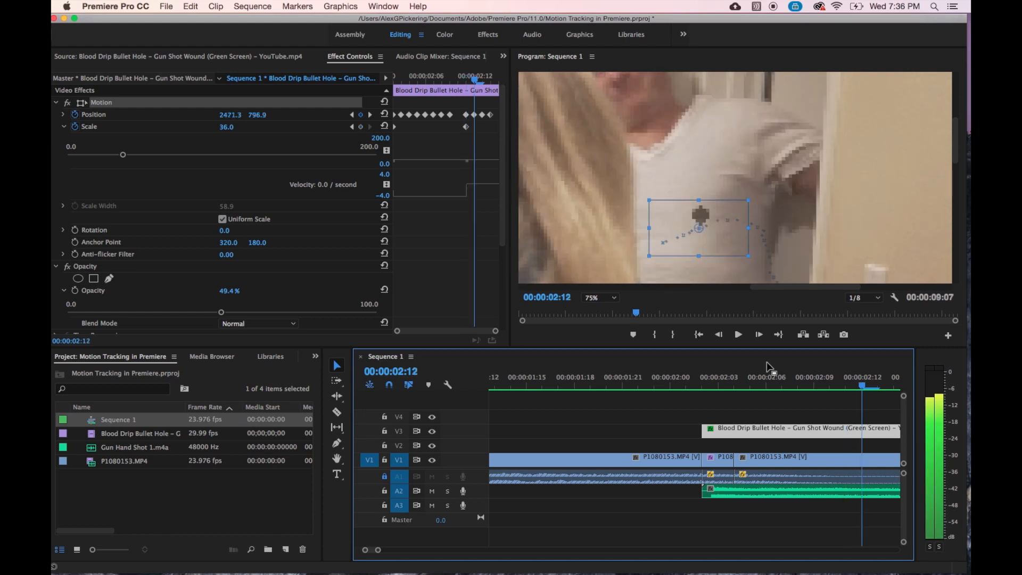
key("Right")
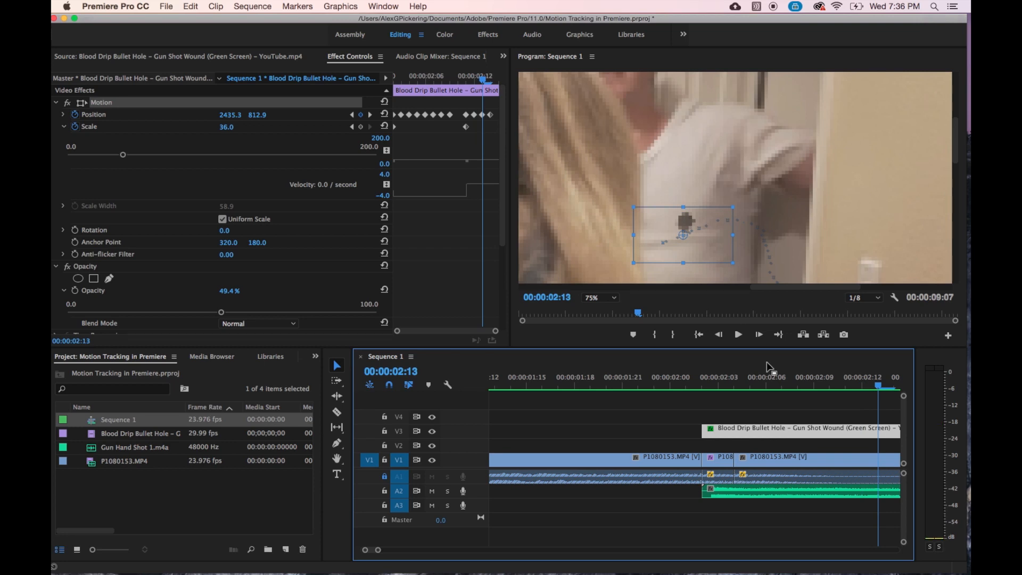
Compare frames 00:00:02:14 and 00:00:02:15 where the first bullet hole clip ends, finishing on 00:00:02:15.
key("Right")
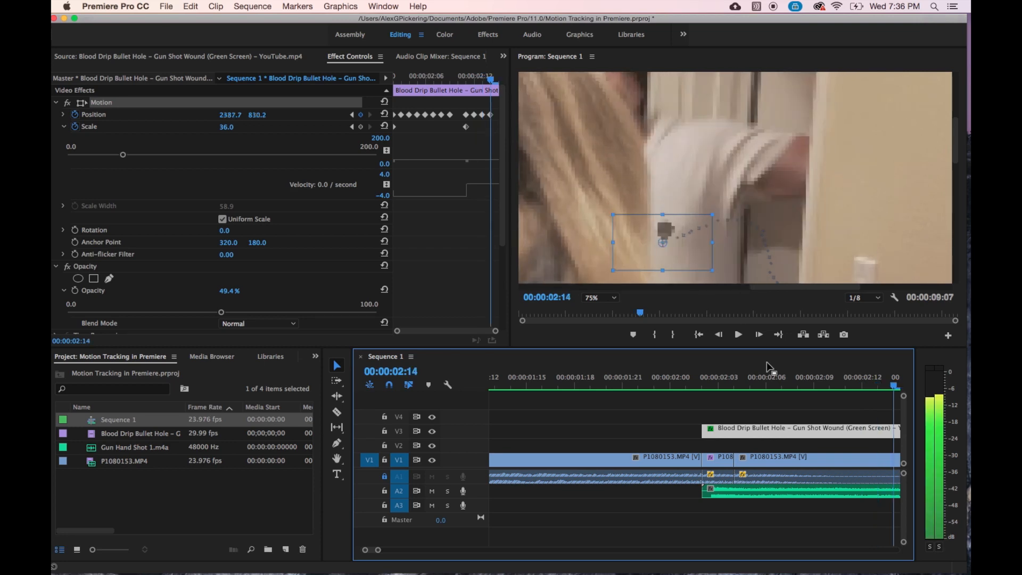
key("Right")
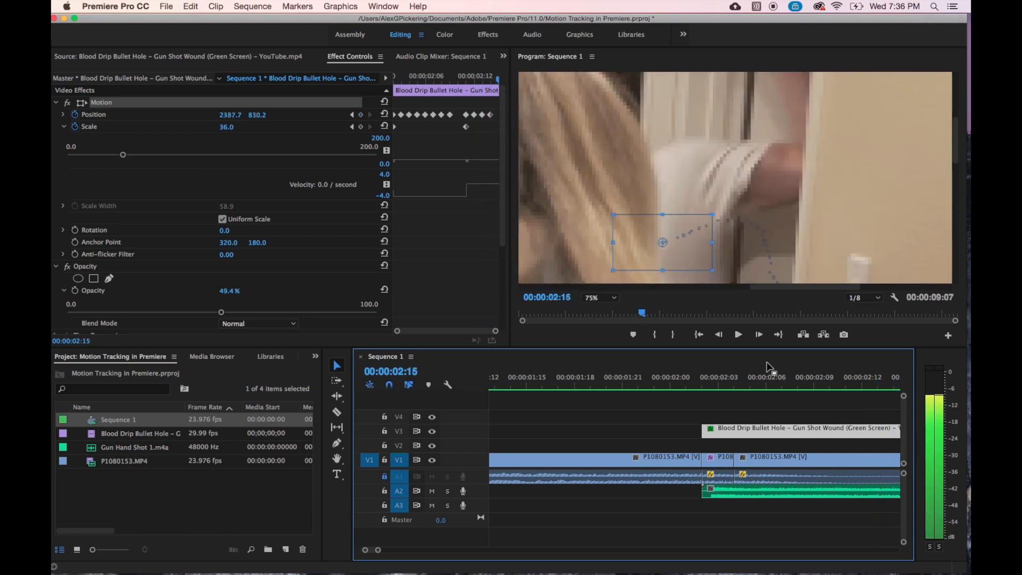
key("Left")
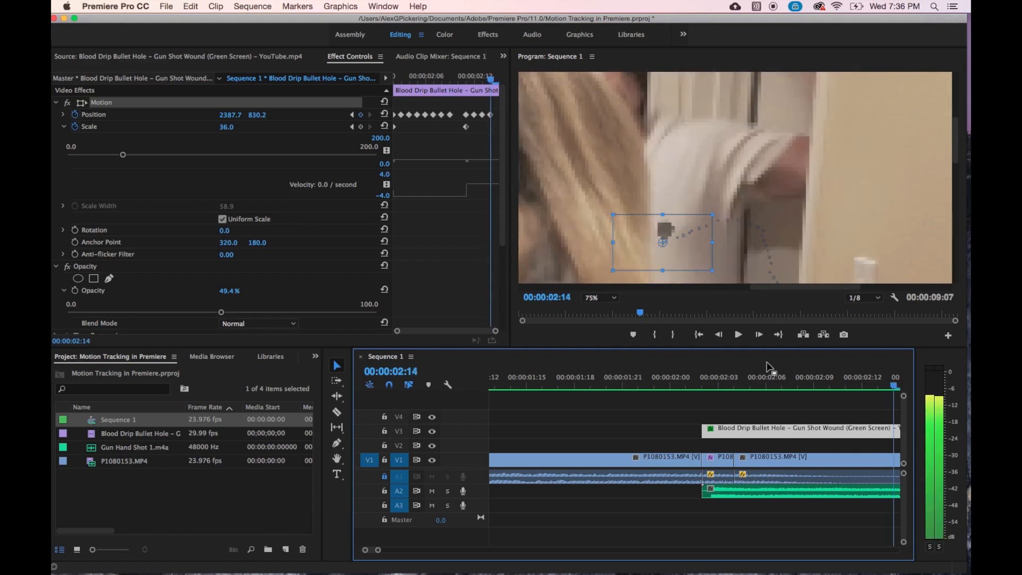
key("Right")
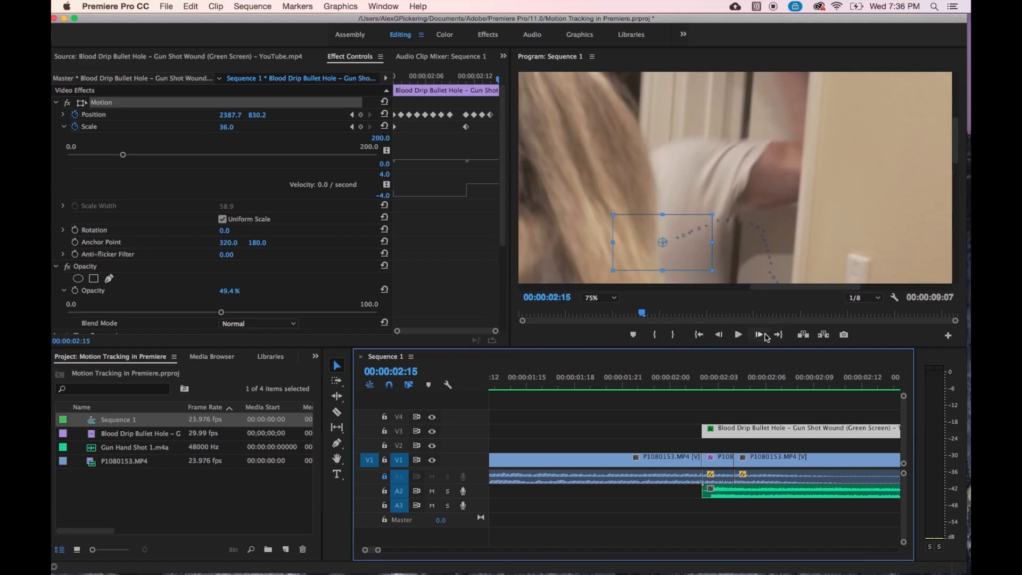
Fit the whole frame in the preview and move ahead to 00:00:03:06, just before the second bullet hole clip.
left_click(612, 298)
left_click(596, 309)
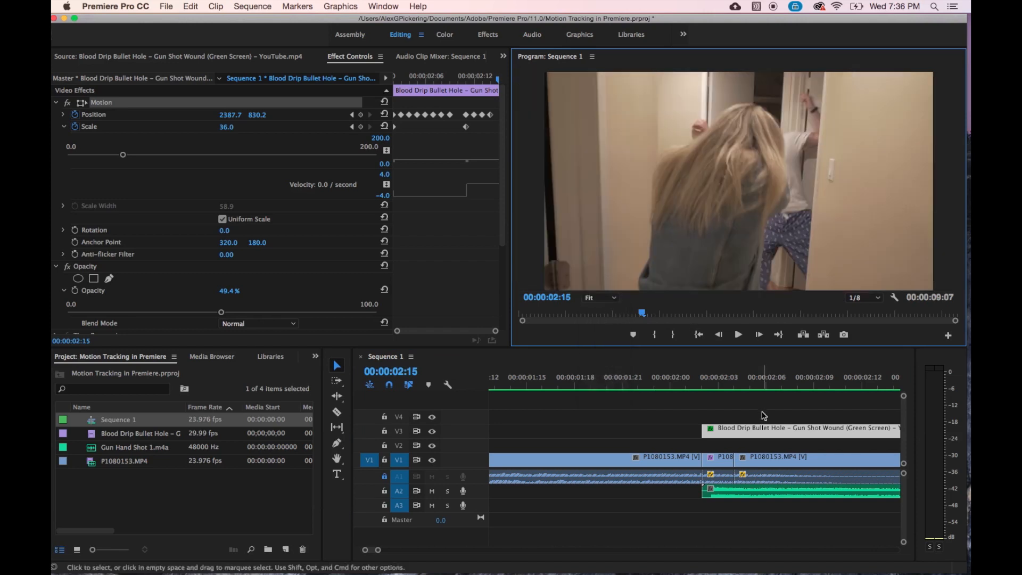
scroll(764, 413, "down", 3)
left_click_drag(574, 373, 676, 392)
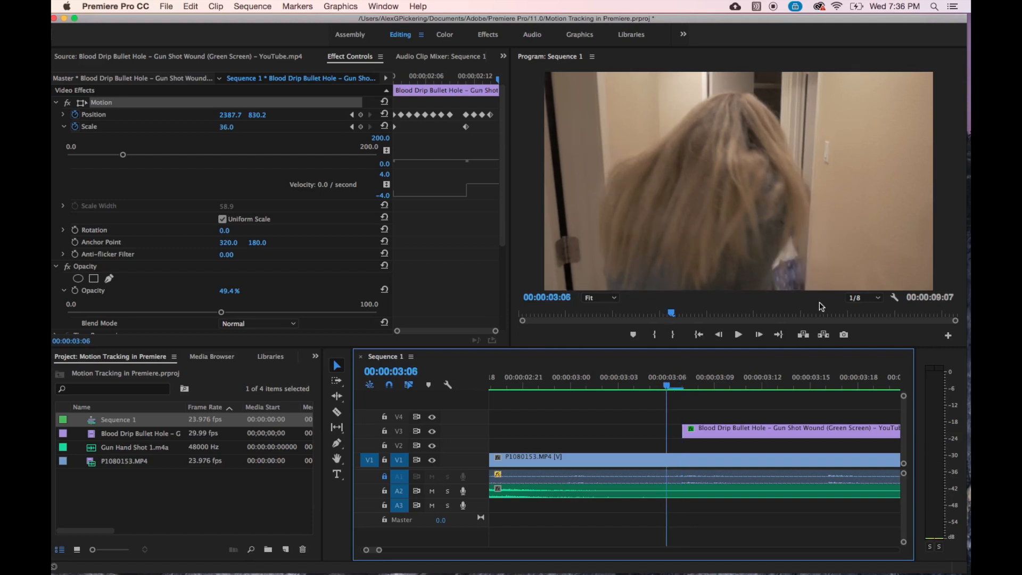
Magnify the preview to 150% and bring the man's shirt into view at 00:00:03:06.
left_click(600, 298)
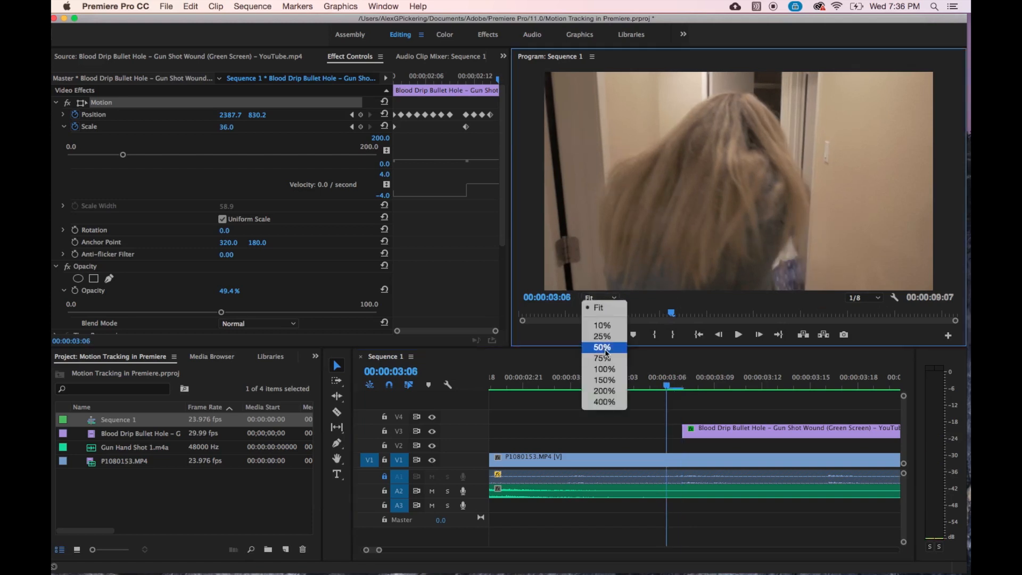
left_click(605, 380)
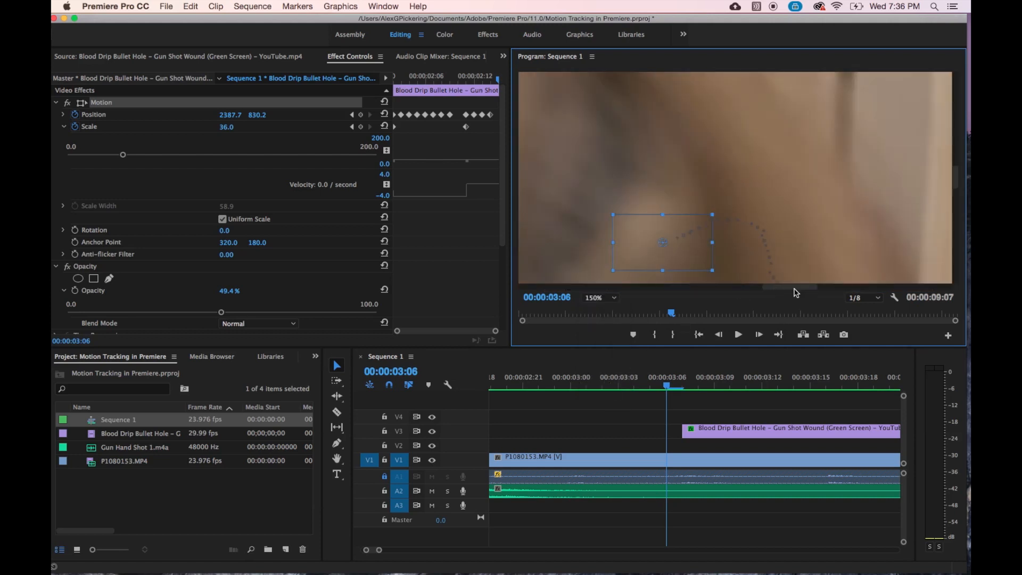
left_click_drag(793, 288, 826, 293)
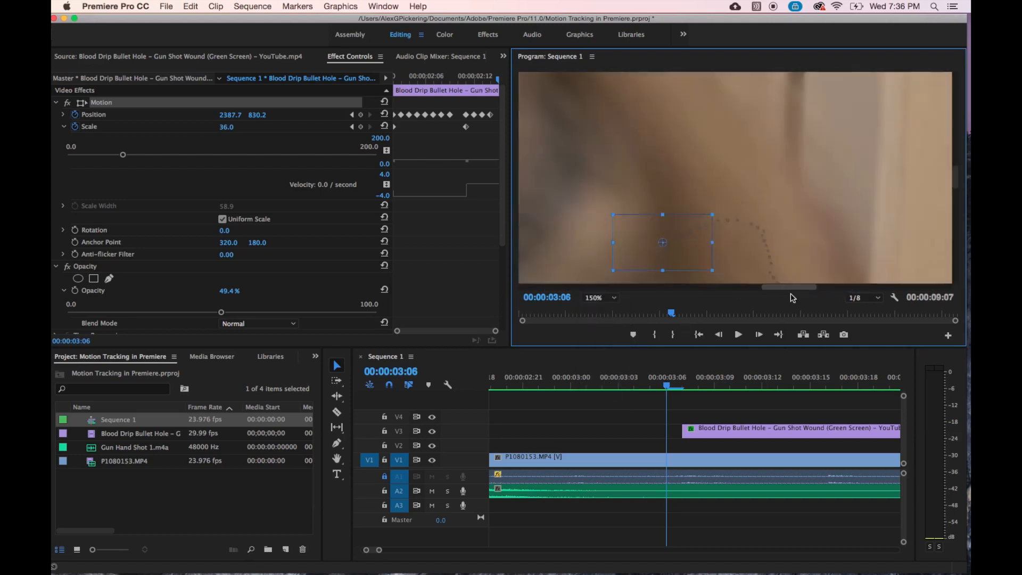
left_click_drag(956, 178, 957, 263)
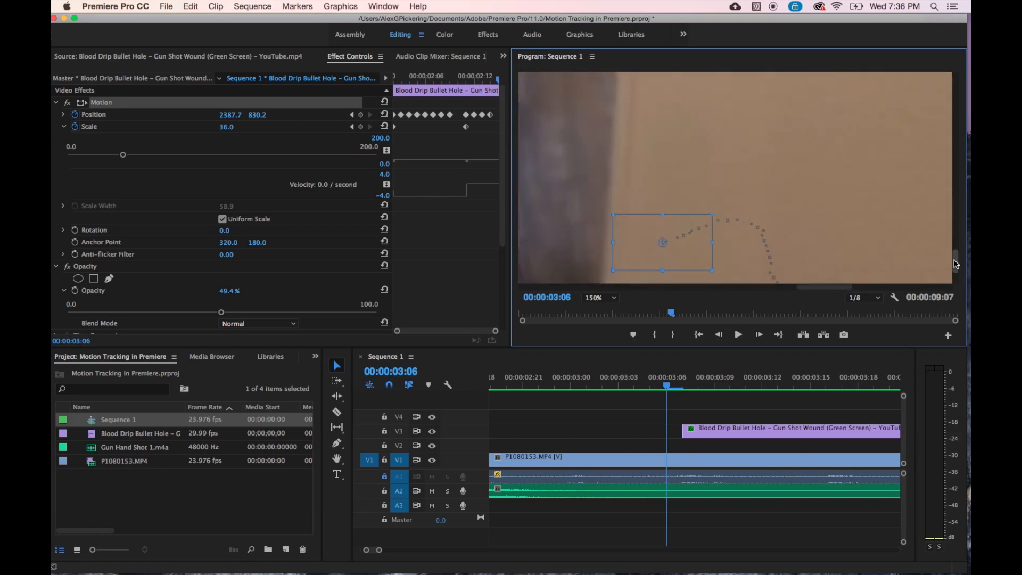
left_click_drag(838, 290, 788, 292)
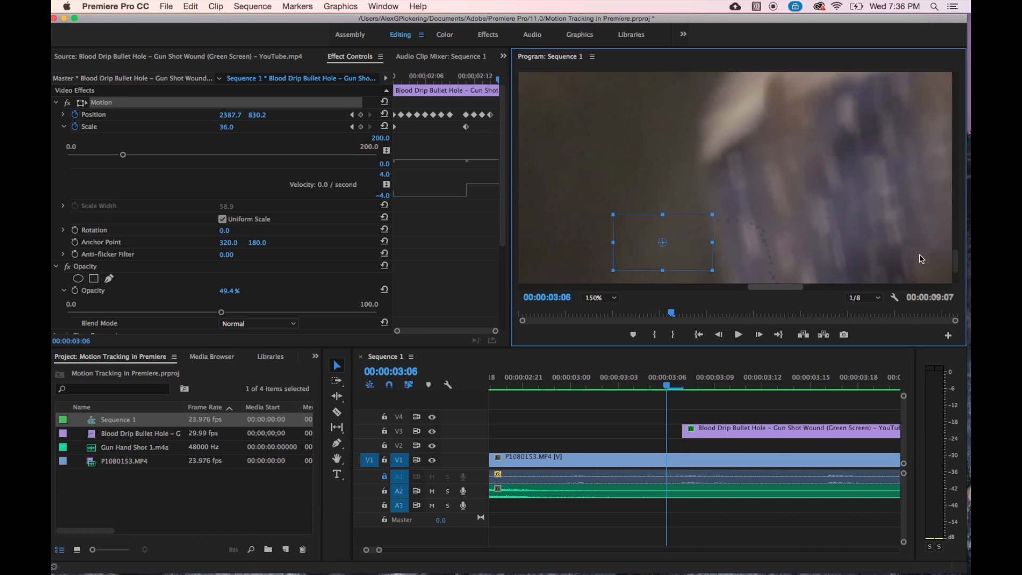
mouse_move(956, 263)
left_mouse_down()
mouse_move(955, 211)
mouse_move(958, 248)
left_mouse_up()
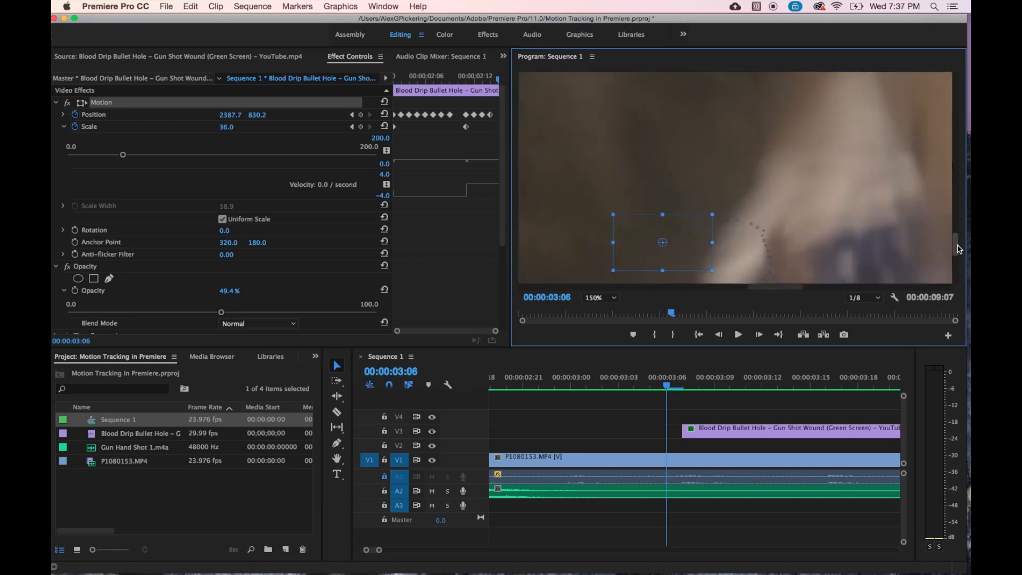
Review the second bullet hole clip frame by frame from its start at 00:00:03:07 to 00:00:03:14.
left_click(675, 371)
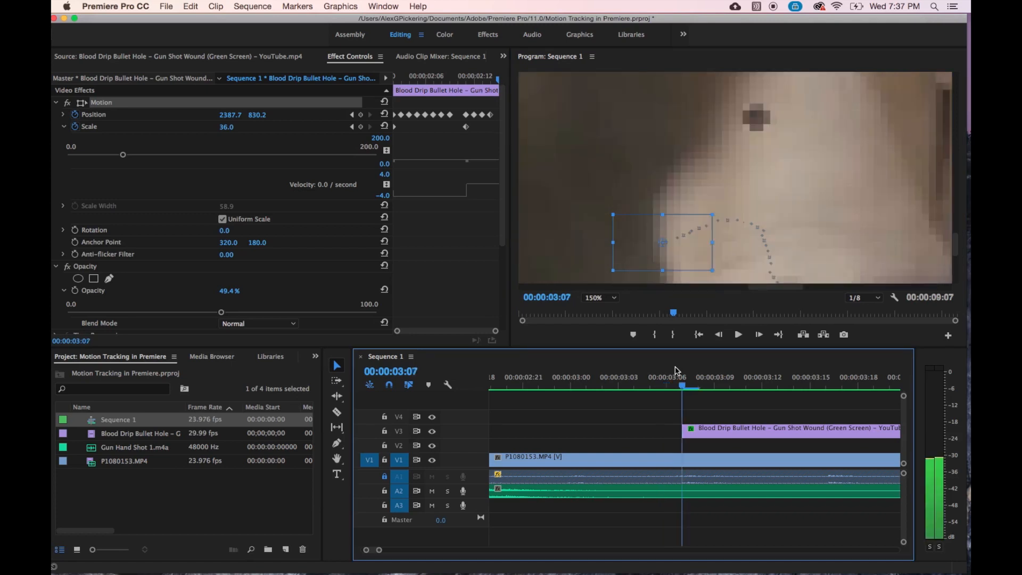
key("Left")
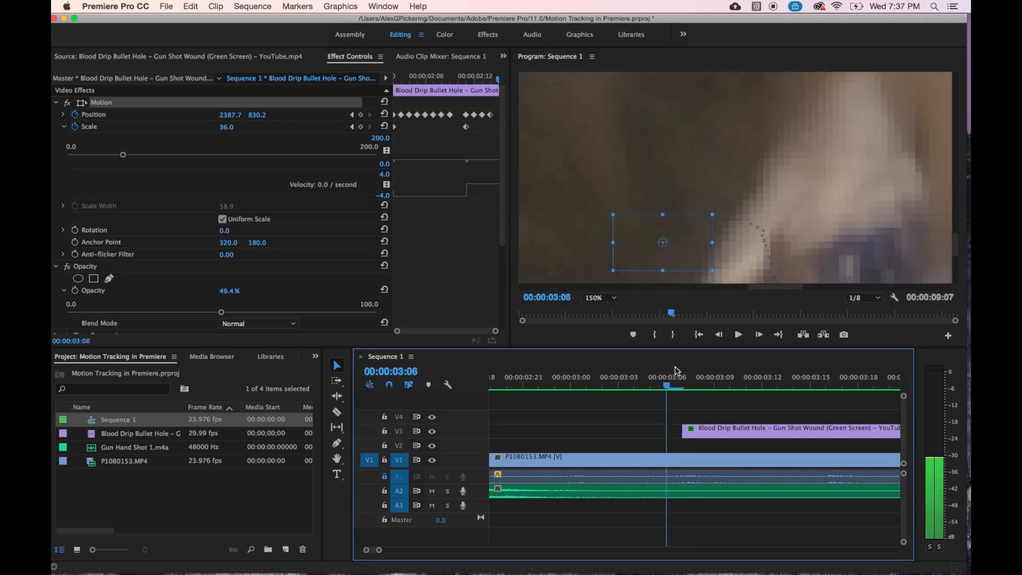
key("Right")
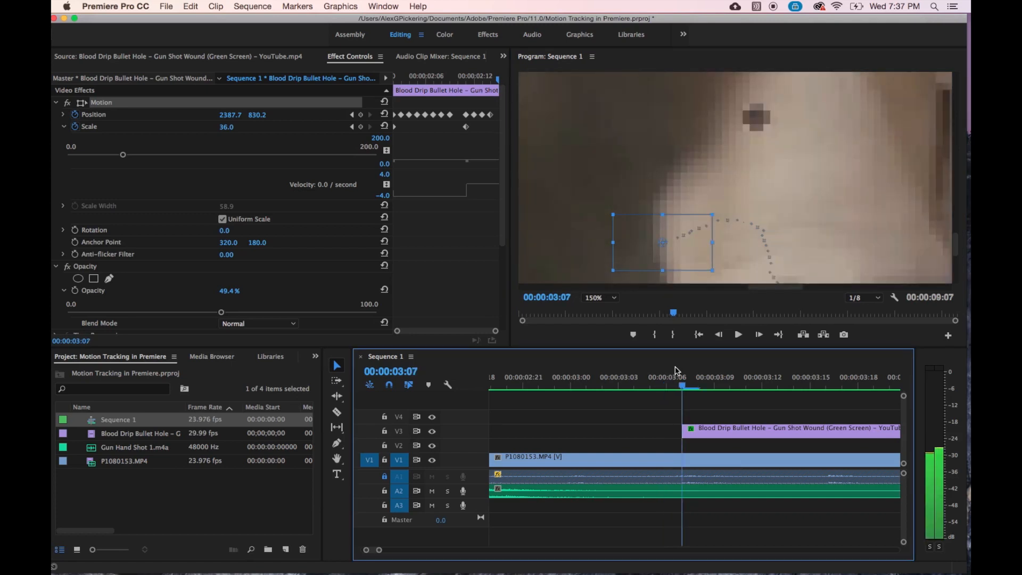
key("Right")
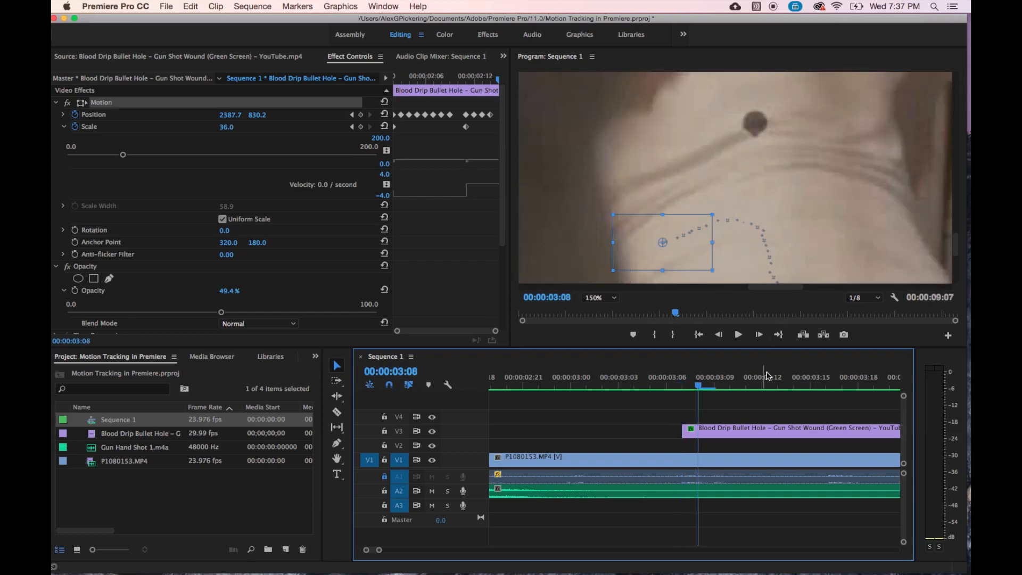
key("Right")
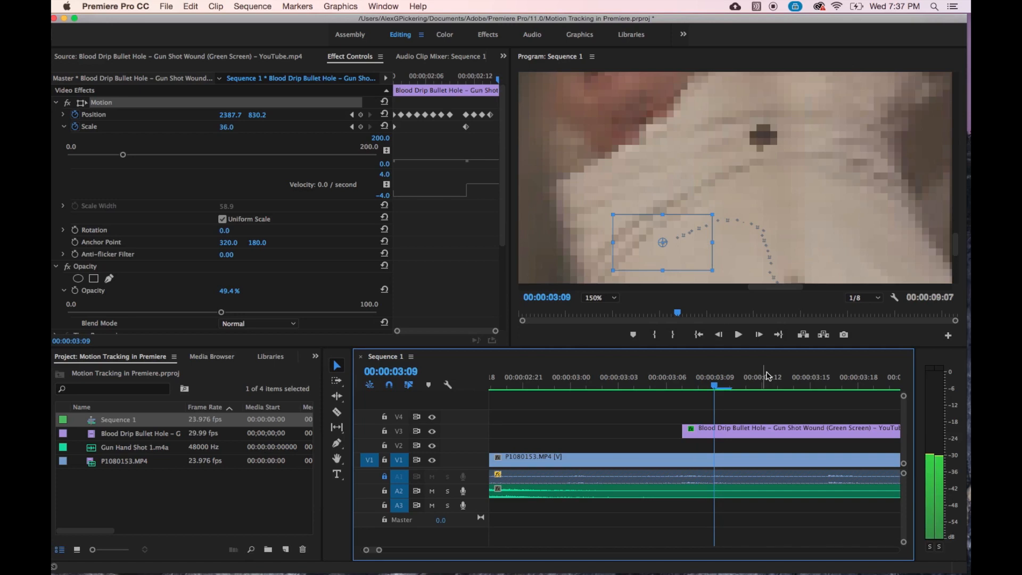
key("Right")
key("Right")
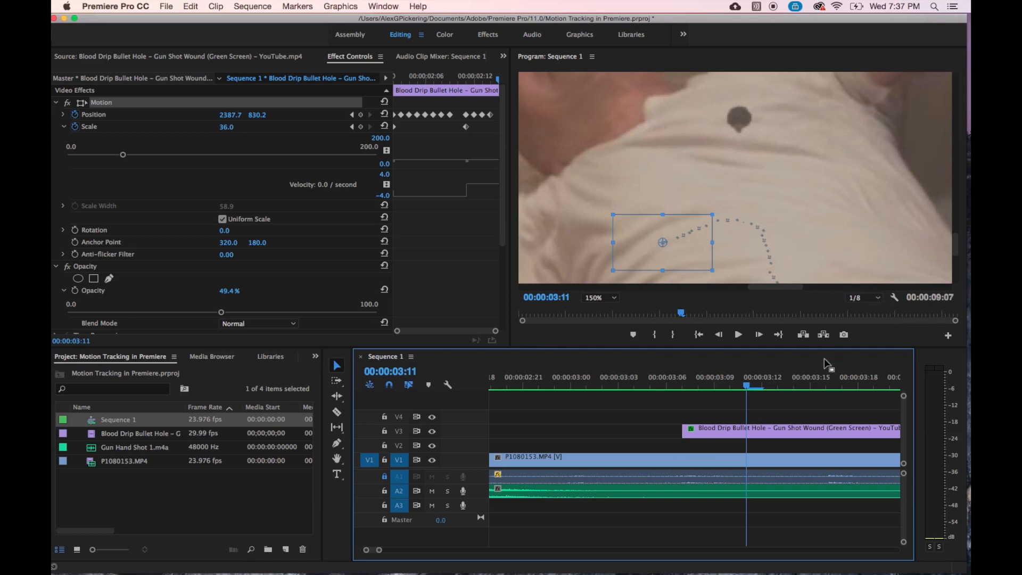
key("Right")
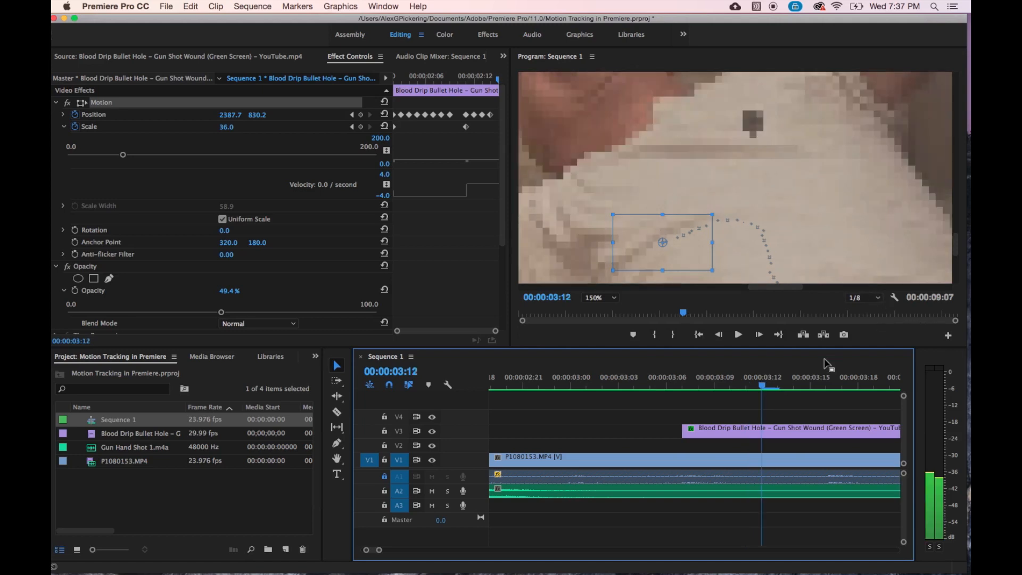
key("Right")
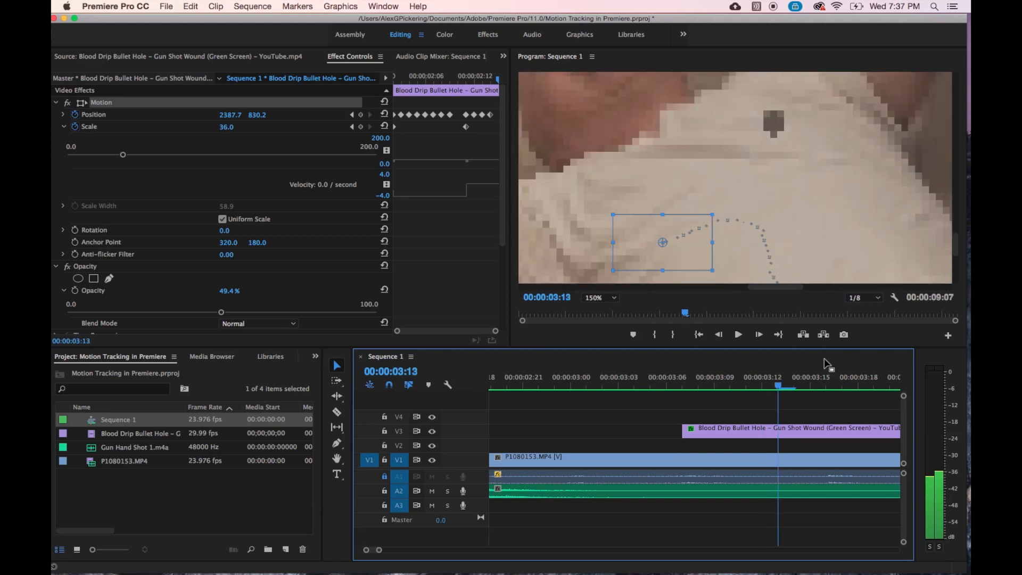
key("Right")
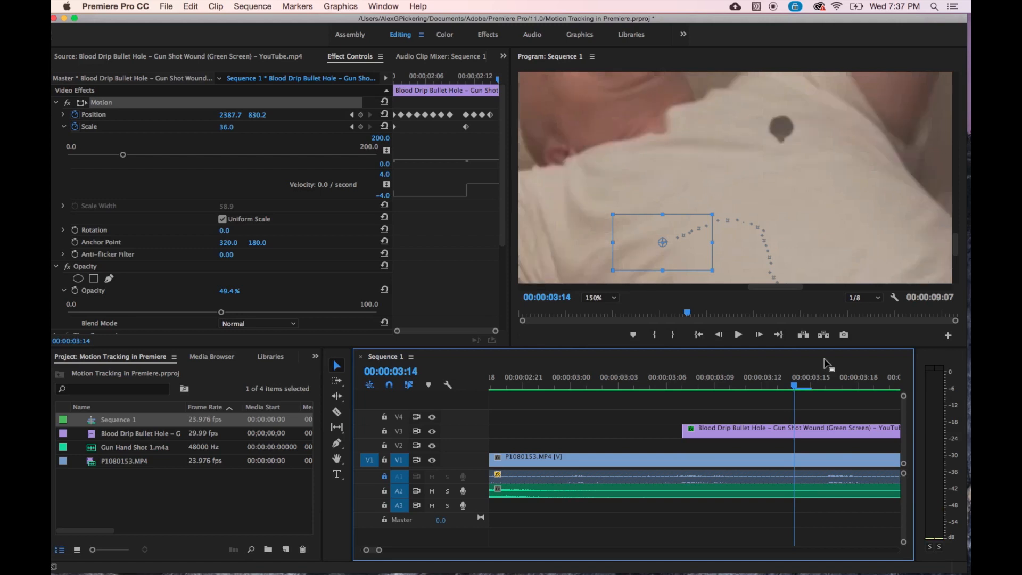
Select the second bullet hole clip on V3 and display its motion path in the preview.
left_click(644, 427)
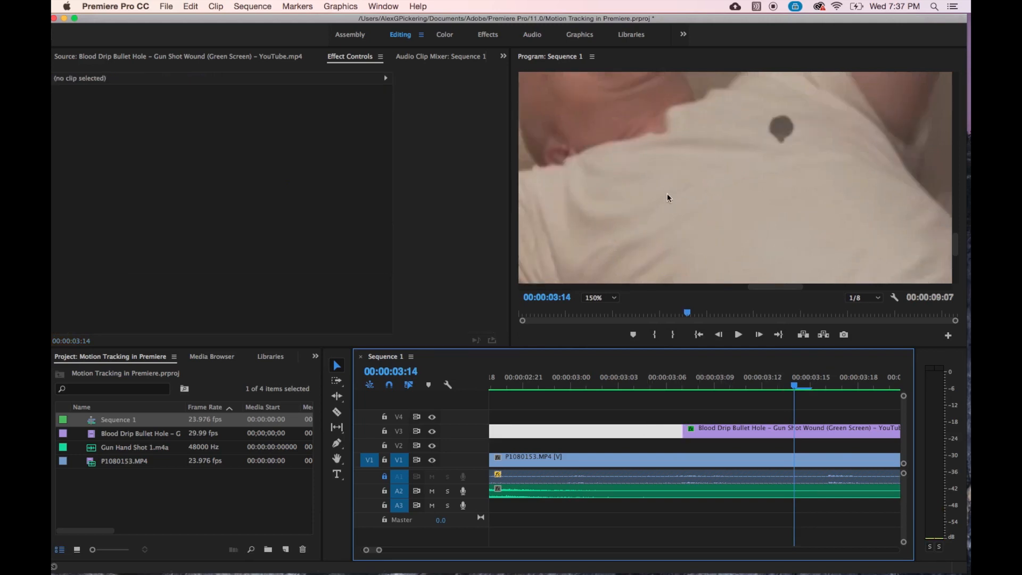
left_click(739, 432)
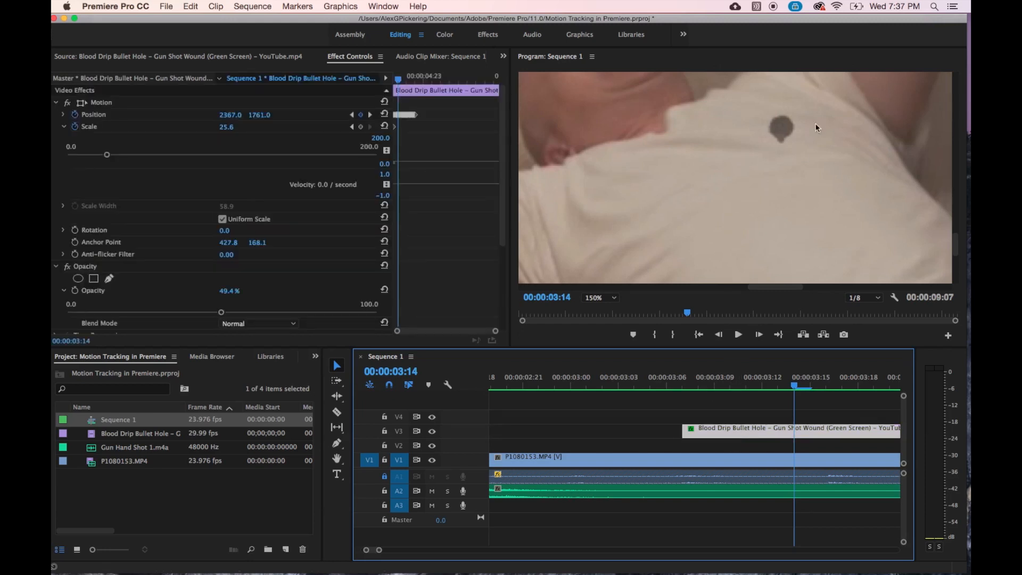
left_click(780, 137)
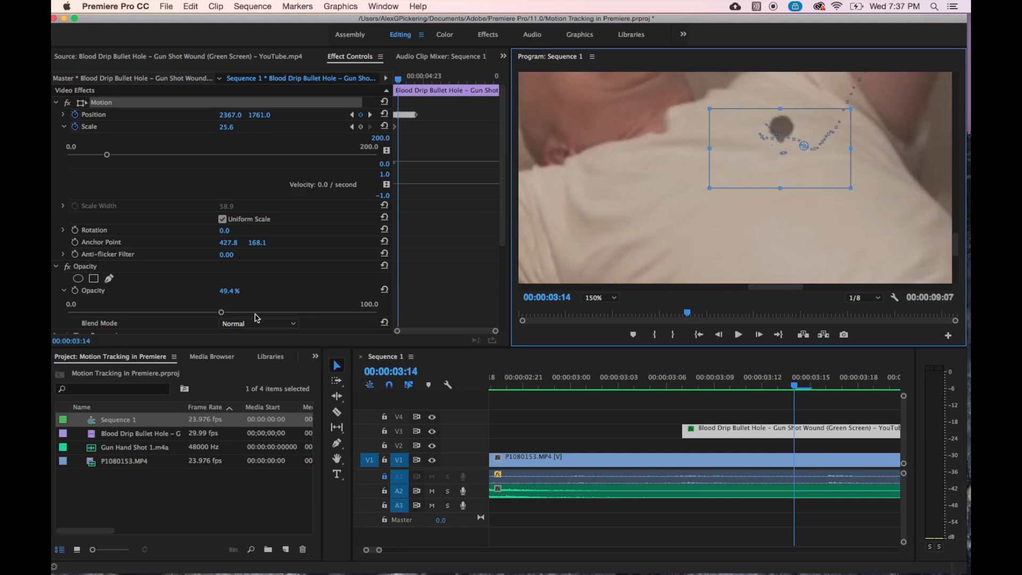
Return to 00:00:03:12 and follow the bullet hole along its motion path frame by frame to 00:00:03:19.
left_click(690, 379)
left_click(761, 384)
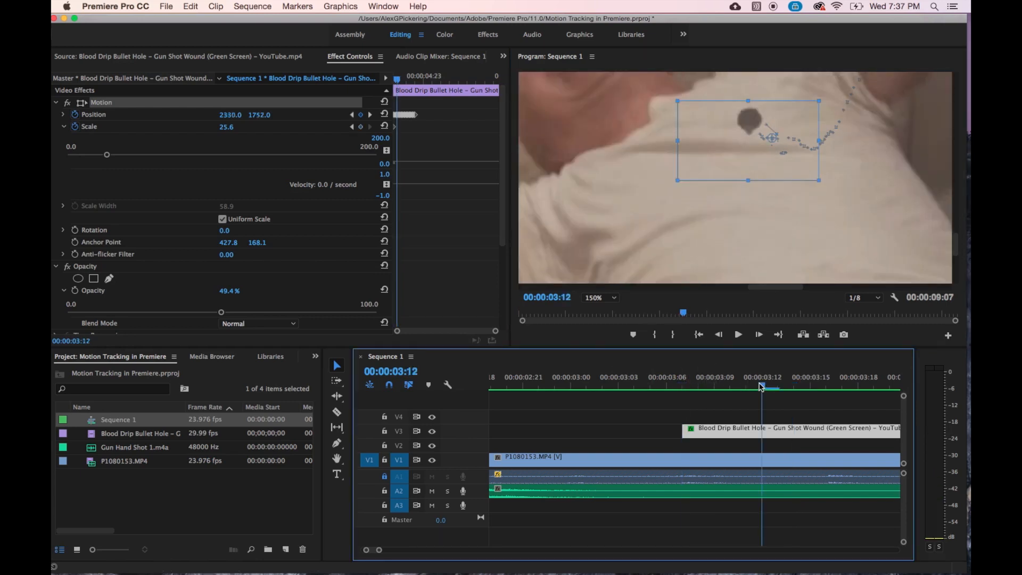
key("Right")
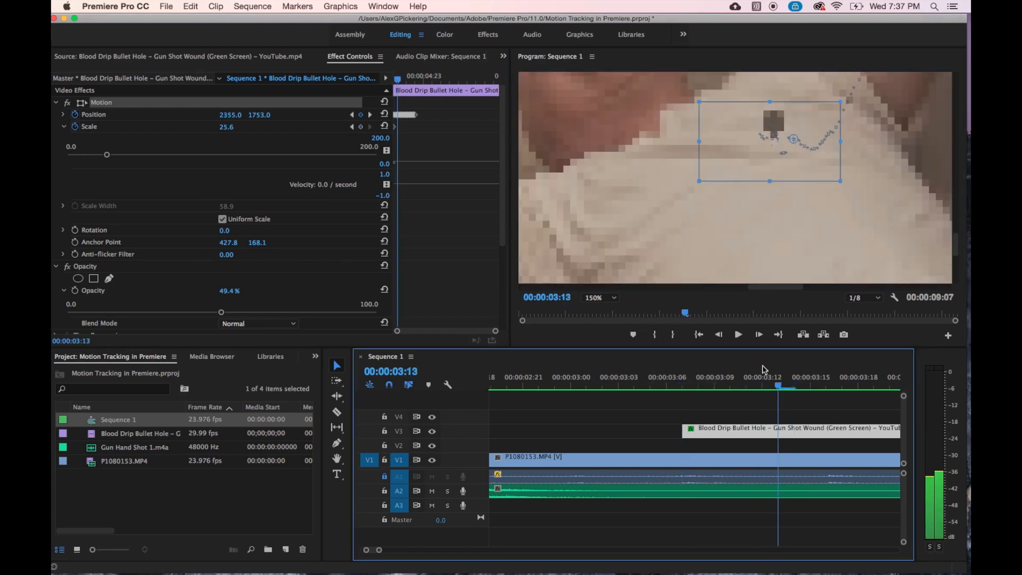
key("Right")
key("Right")
key("Right")
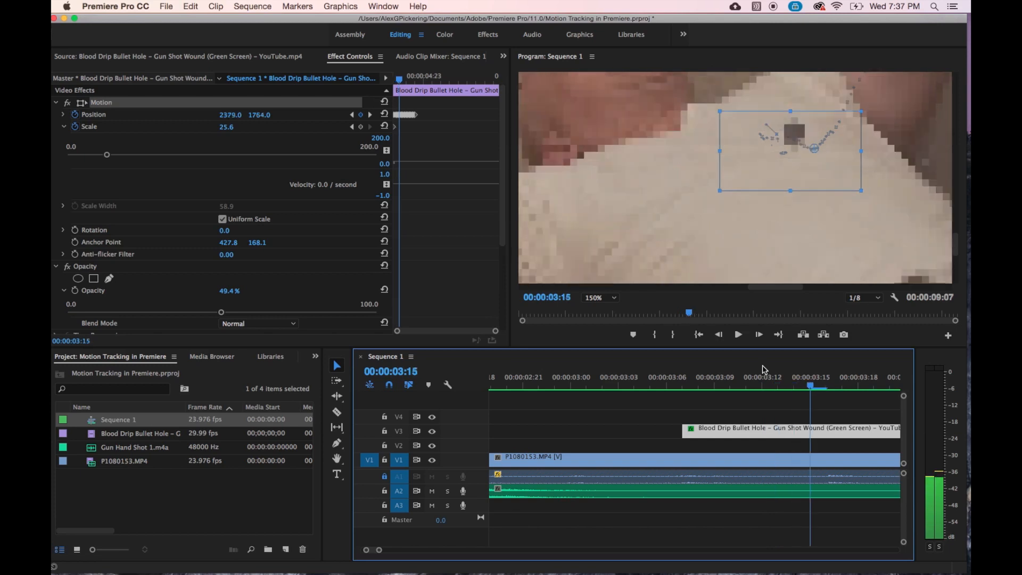
key("Right")
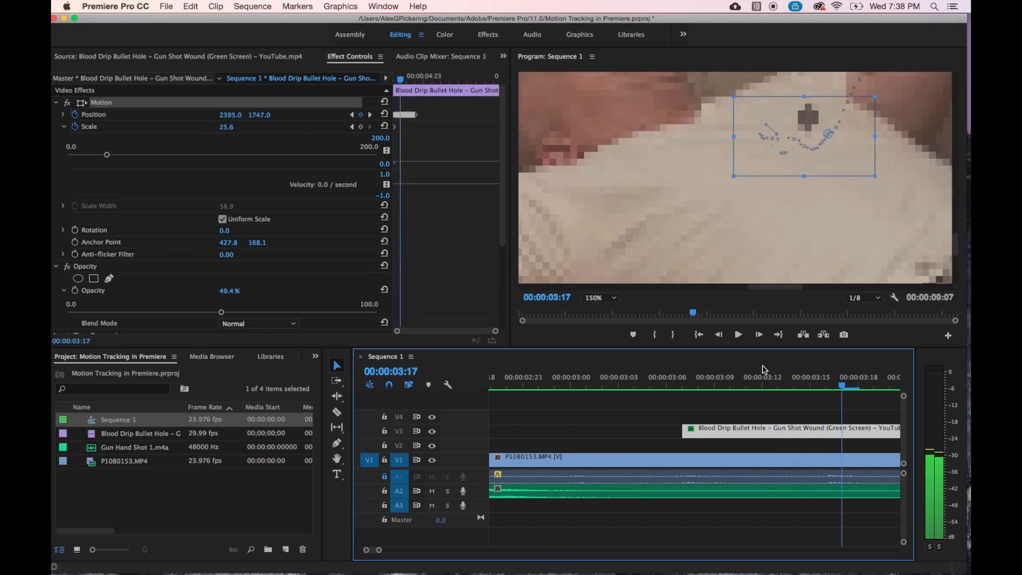
key("Right")
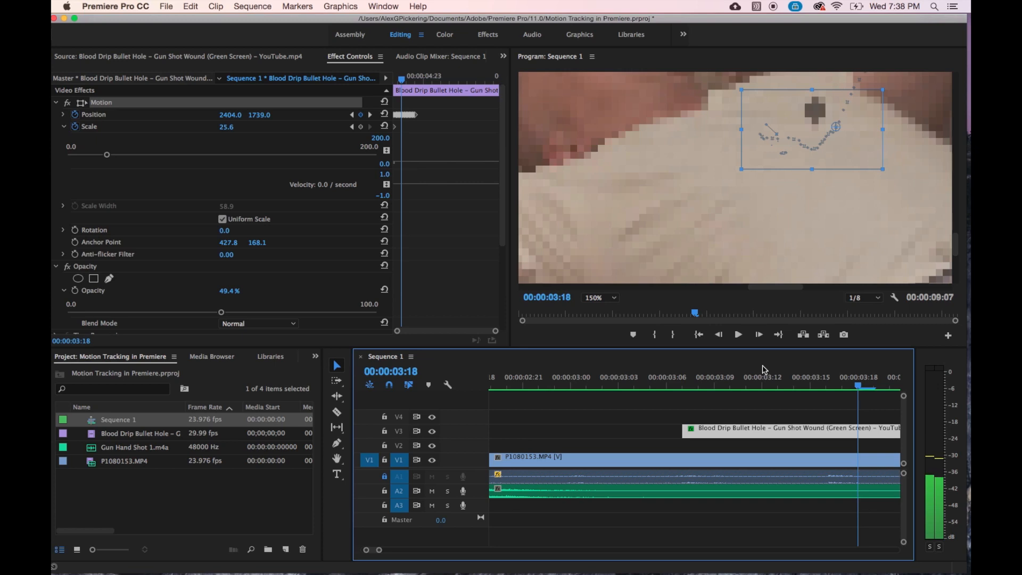
scroll(779, 410, "down", 5)
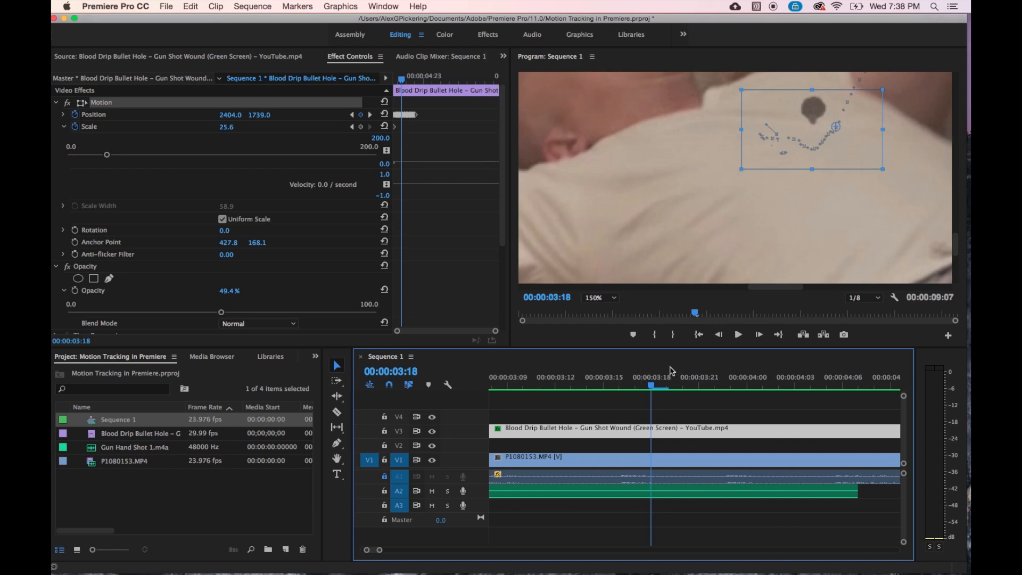
key("Right")
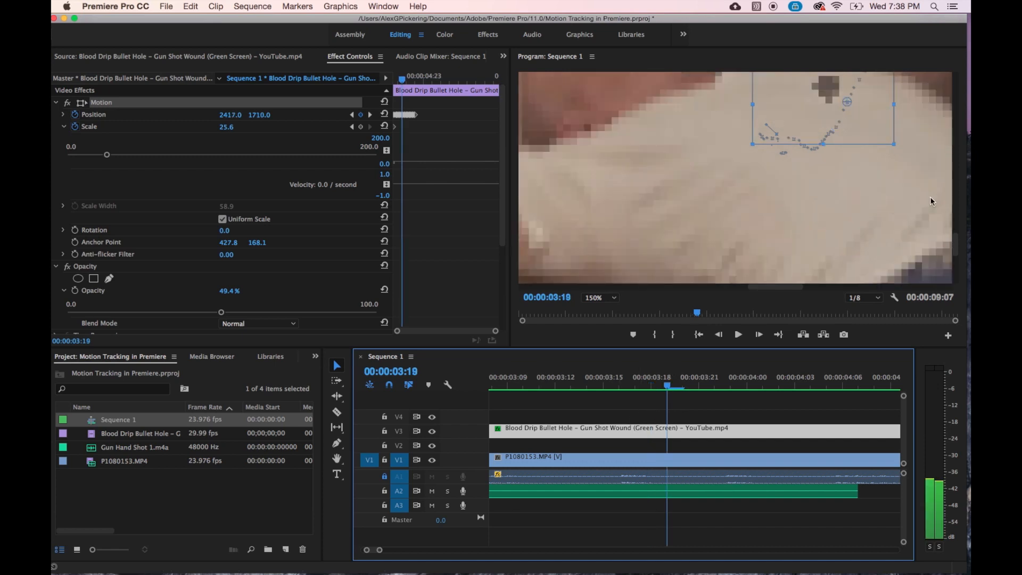
Reframe the magnified preview around the bullet hole and more of its motion path, and advance to 00:00:03:23.
left_click(956, 249)
scroll(956, 249, "up", 5)
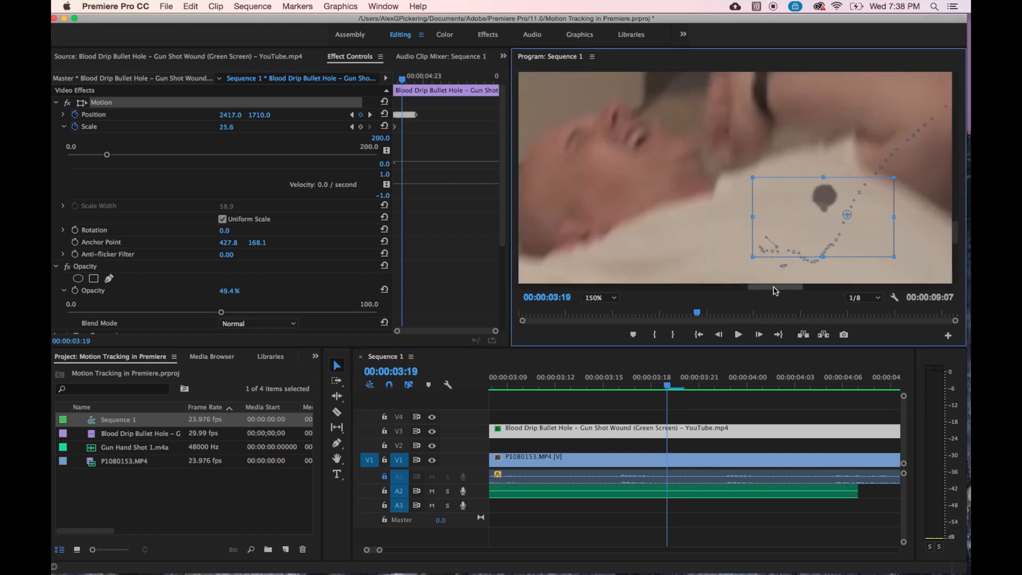
left_click_drag(782, 290, 793, 293)
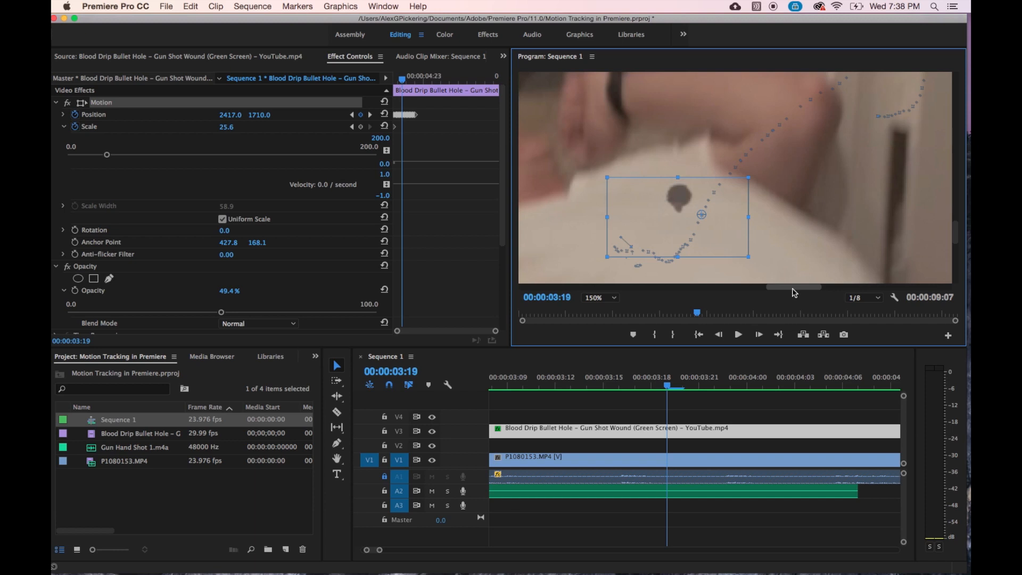
key("Right")
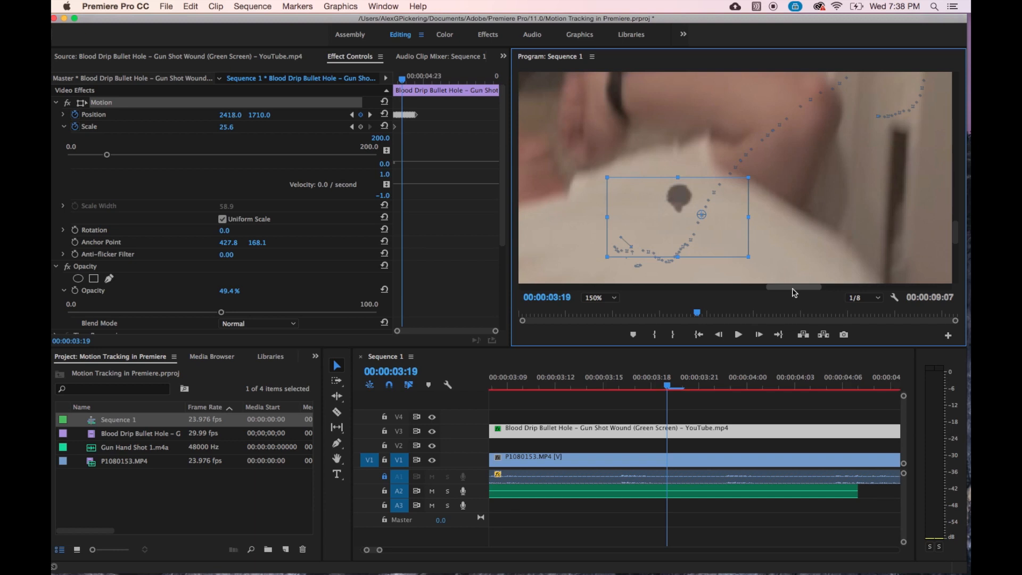
left_click(730, 368)
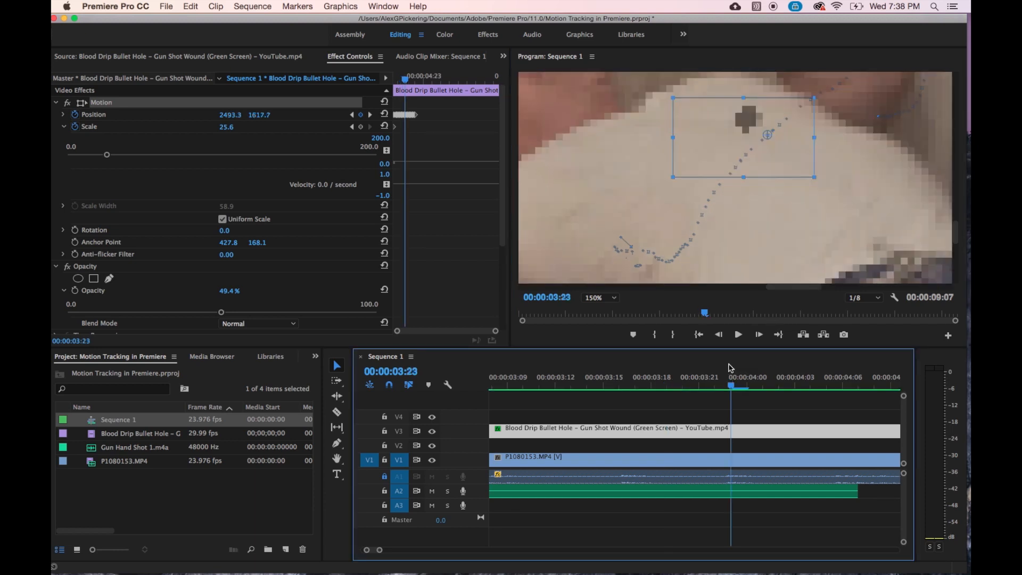
Undo the latest changes in the project.
left_click(952, 234)
key("super+z")
left_click_drag(956, 238, 956, 233)
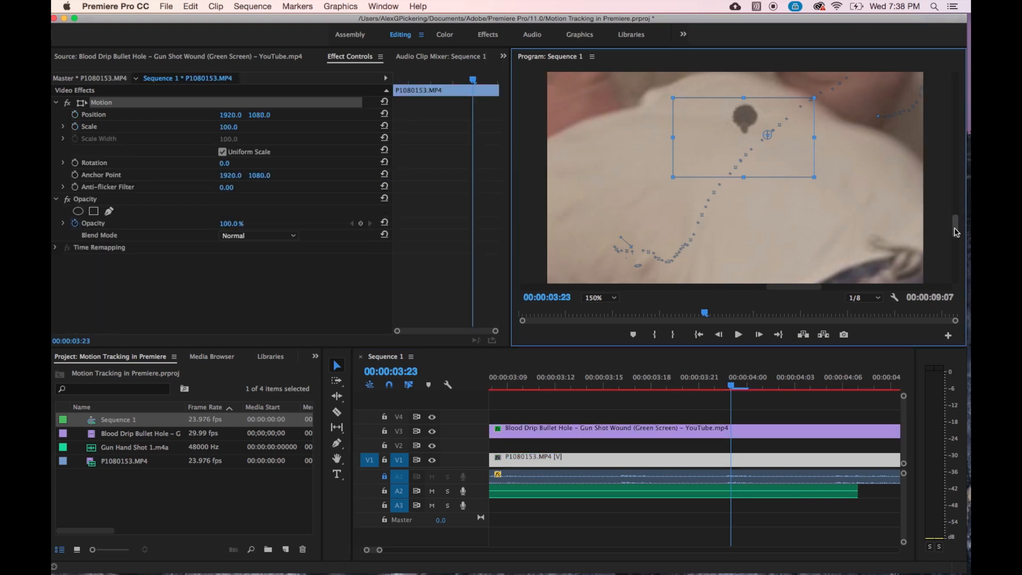
left_click(828, 366)
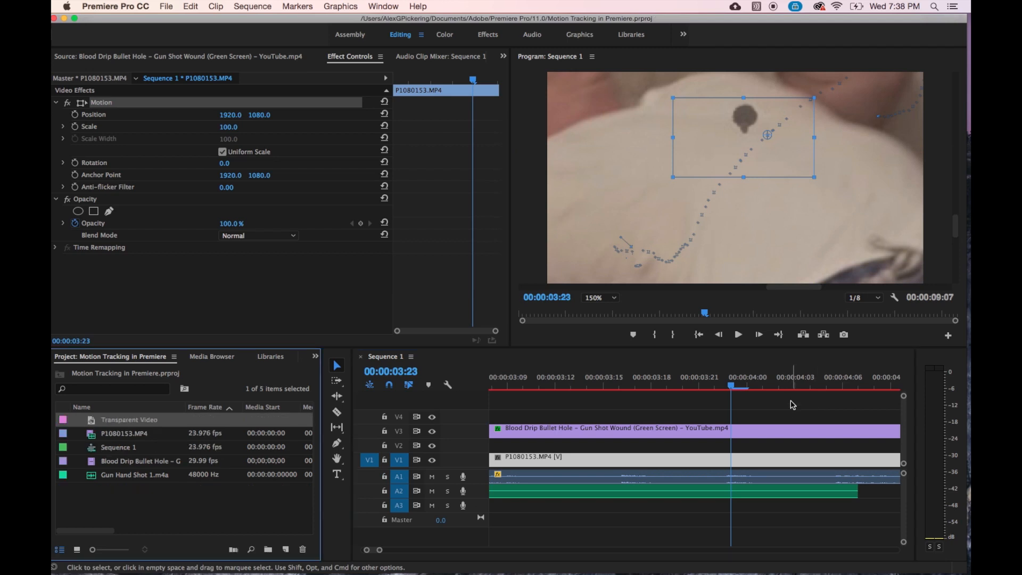
Go to 00:00:04:03, select the second bullet hole clip on V3 and display its motion path in the preview.
left_click(797, 385)
scroll(757, 406, "right", 5)
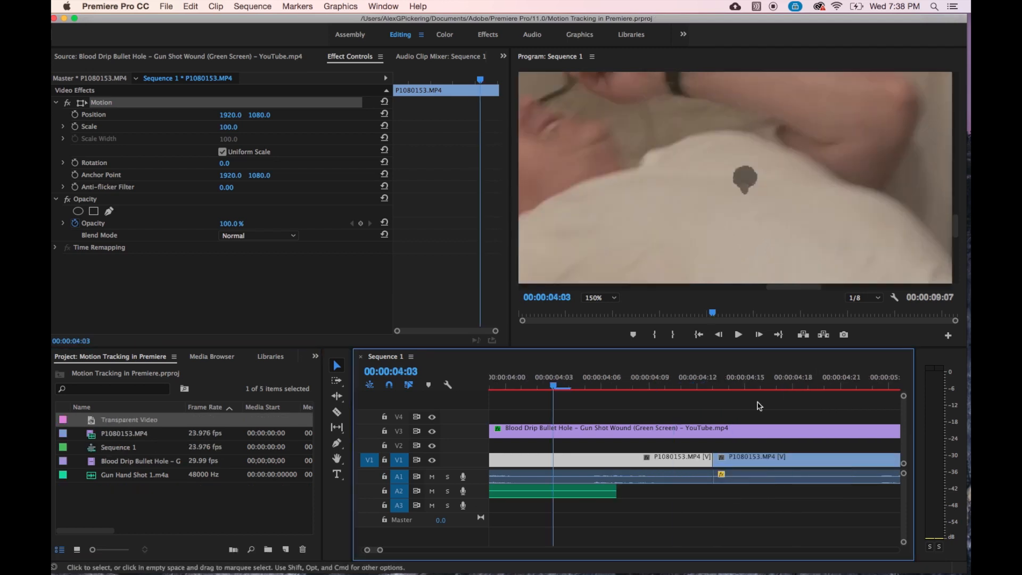
scroll(758, 406, "left", 4)
scroll(759, 406, "left", 10)
scroll(759, 406, "right", 10)
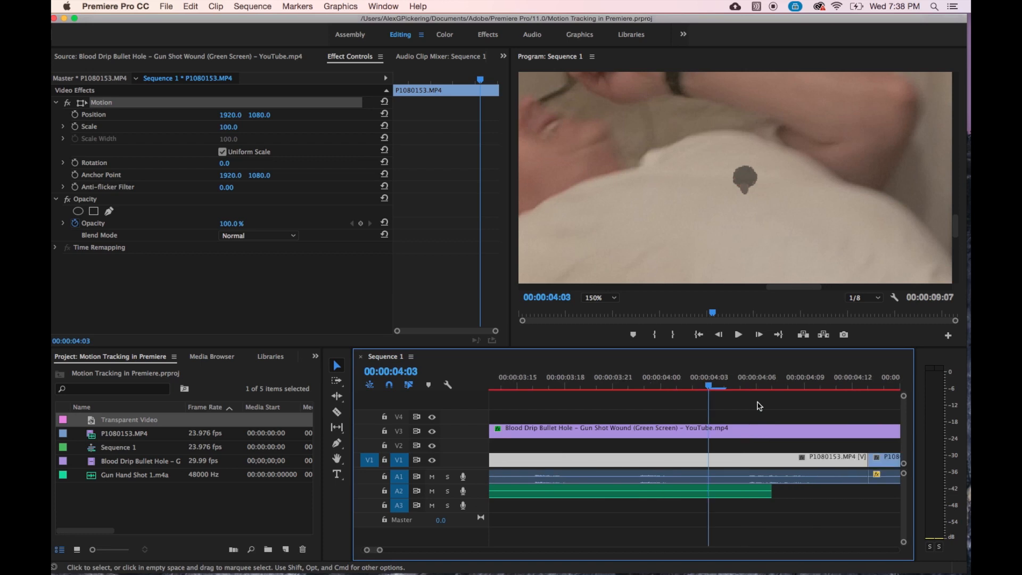
left_click(745, 187)
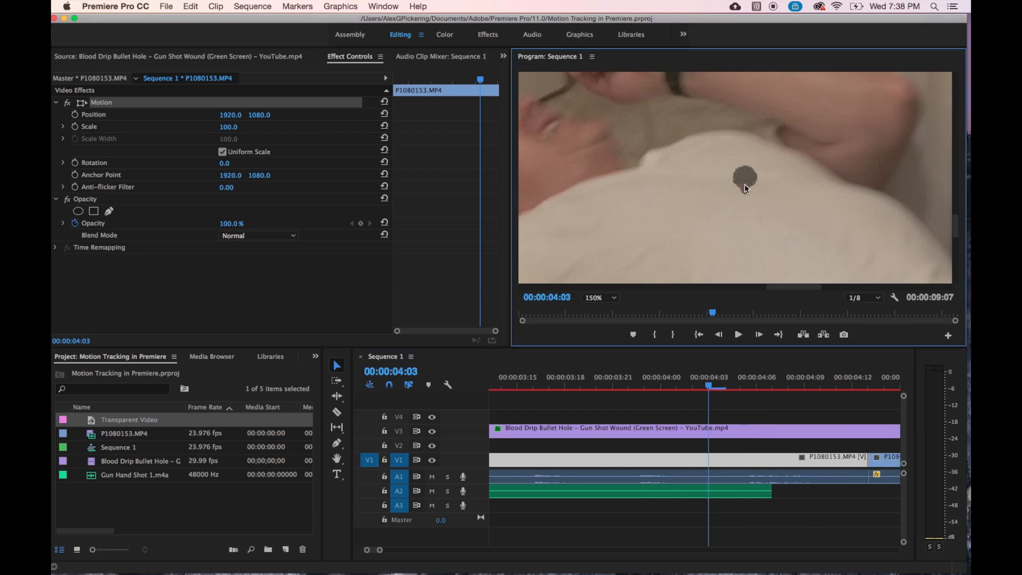
left_click(720, 429)
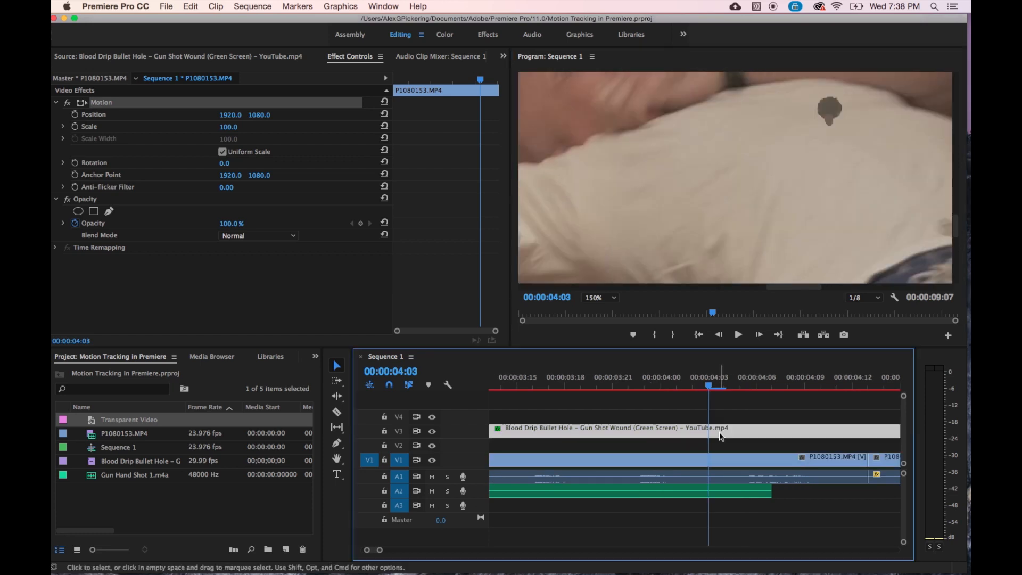
left_click(822, 118)
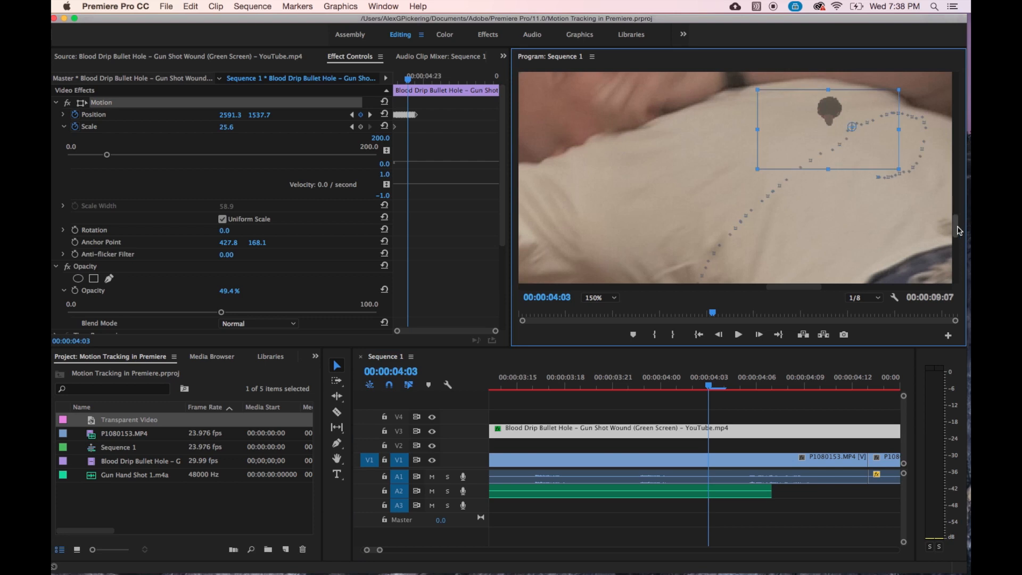
left_click_drag(956, 234, 957, 214)
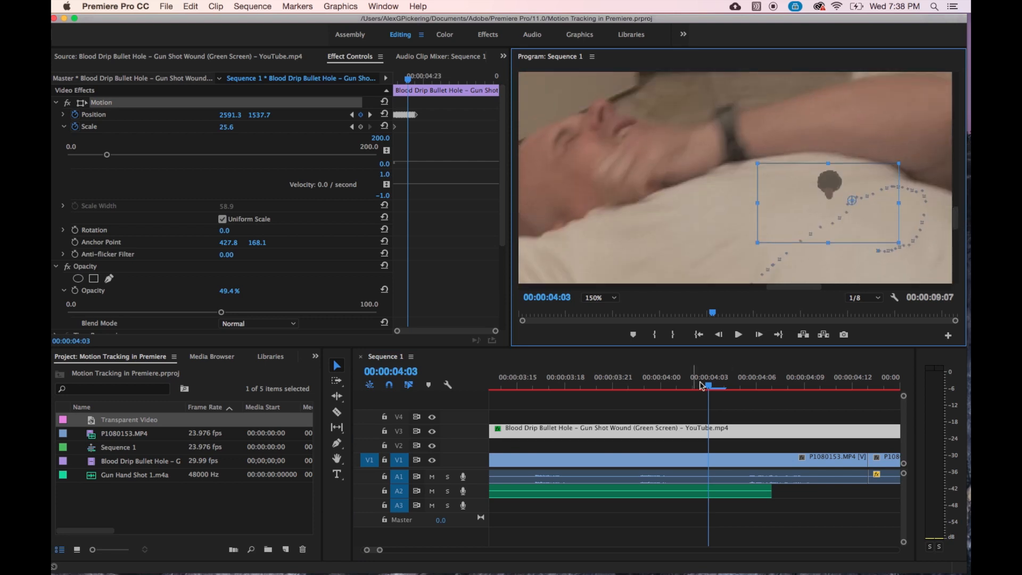
Play the tracked bullet hole from 00:00:04:02 to 00:00:04:08, and step back frame by frame to 00:00:04:01.
left_click(700, 387)
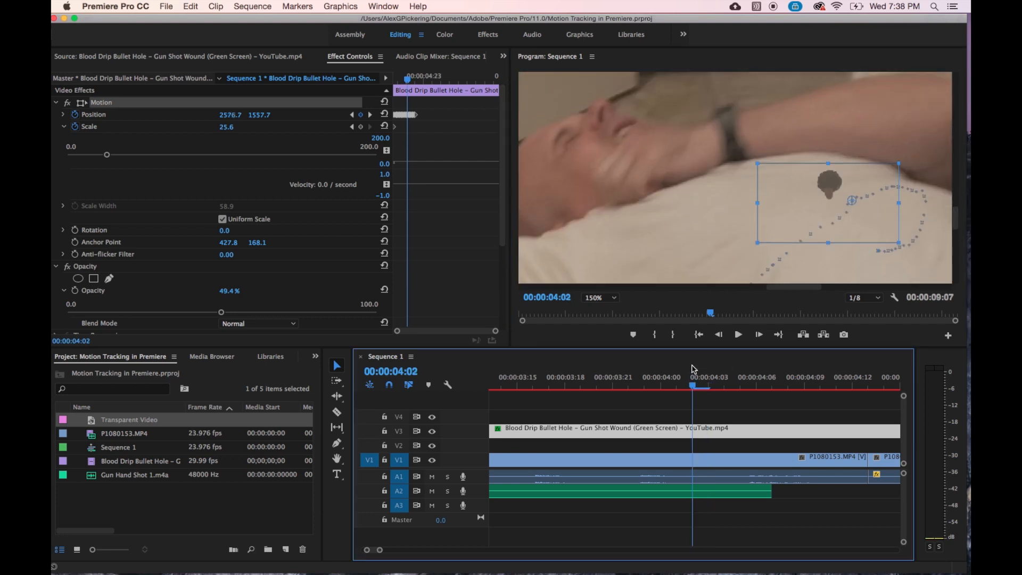
key("space")
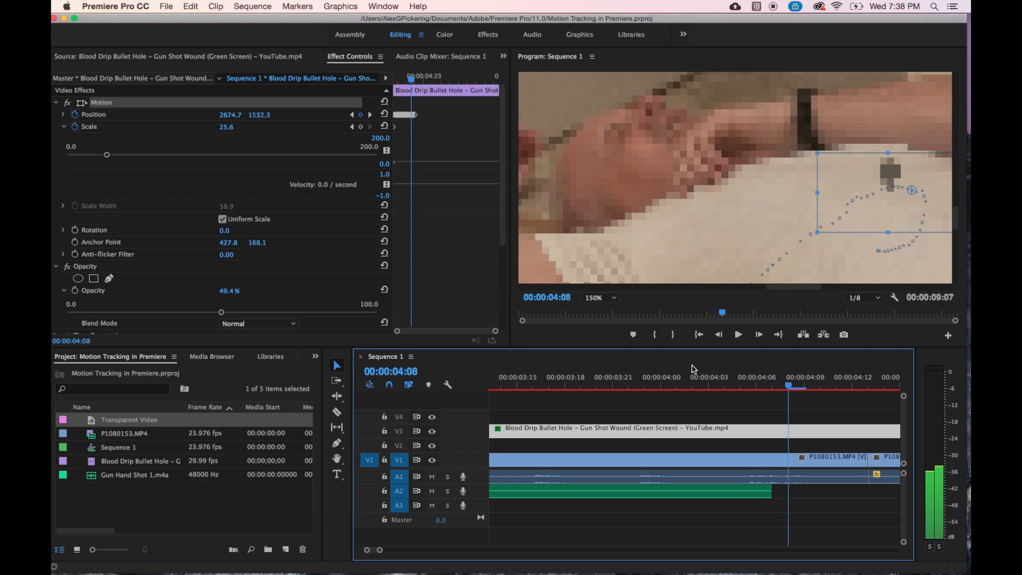
key("Left")
key("Left")
key("Left")
key("Left")
key("Left")
key("Left")
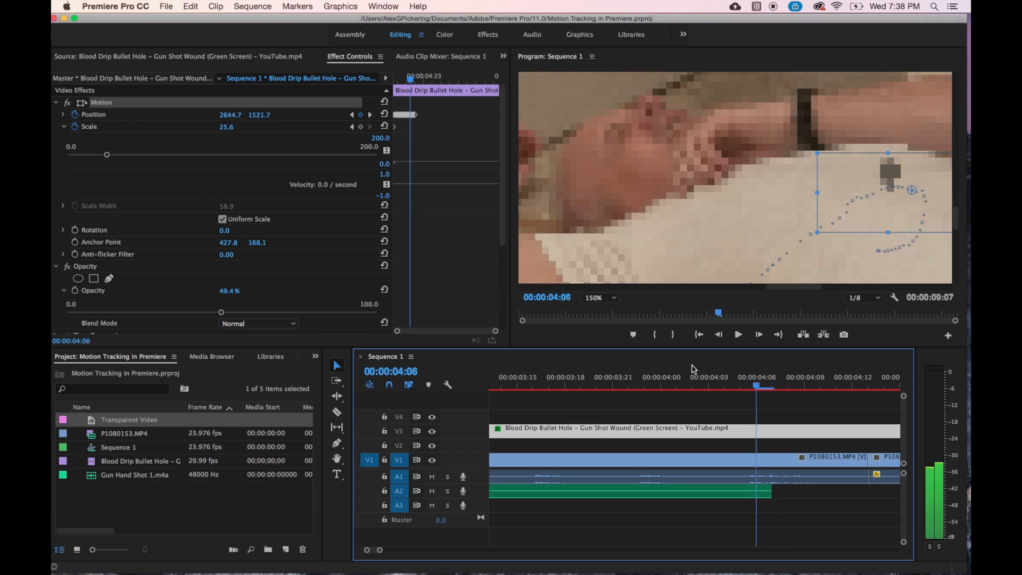
key("Left")
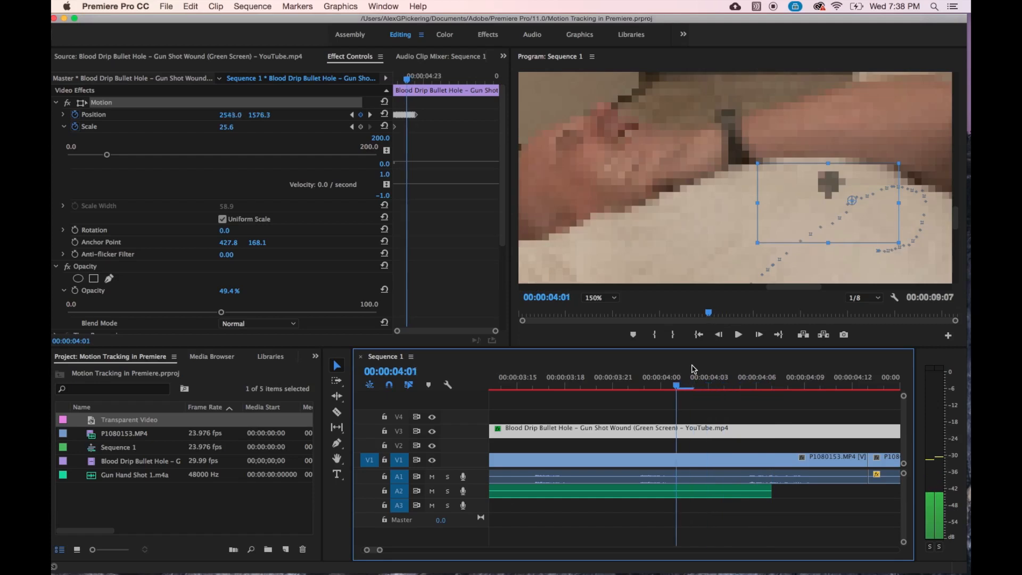
Follow the bullet hole along its motion path frame by frame from 00:00:04:01 to 00:00:04:14.
key("Right")
key("Right")
key("Right")
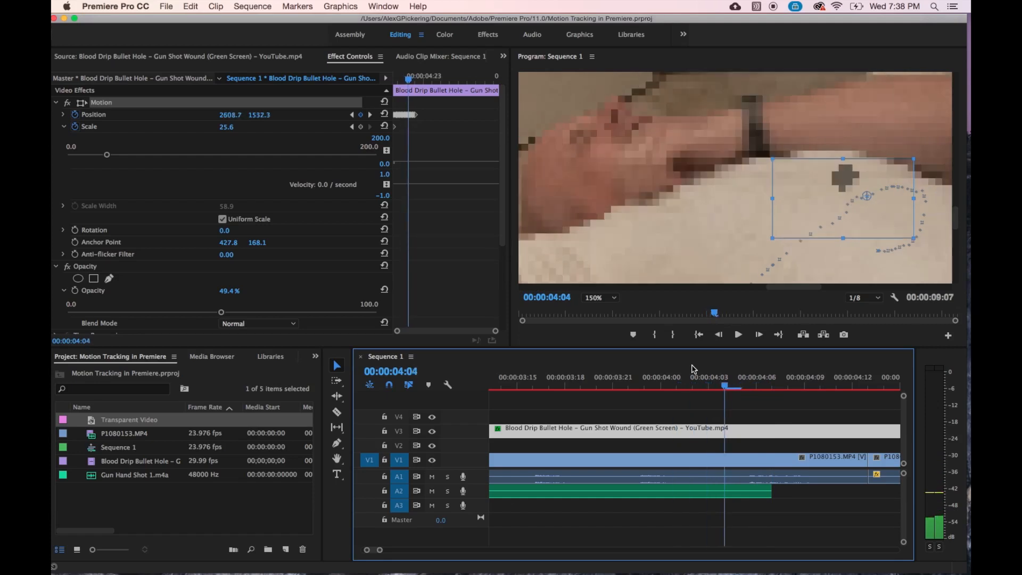
key("Right")
key("Right")
key("Right")
key("Right")
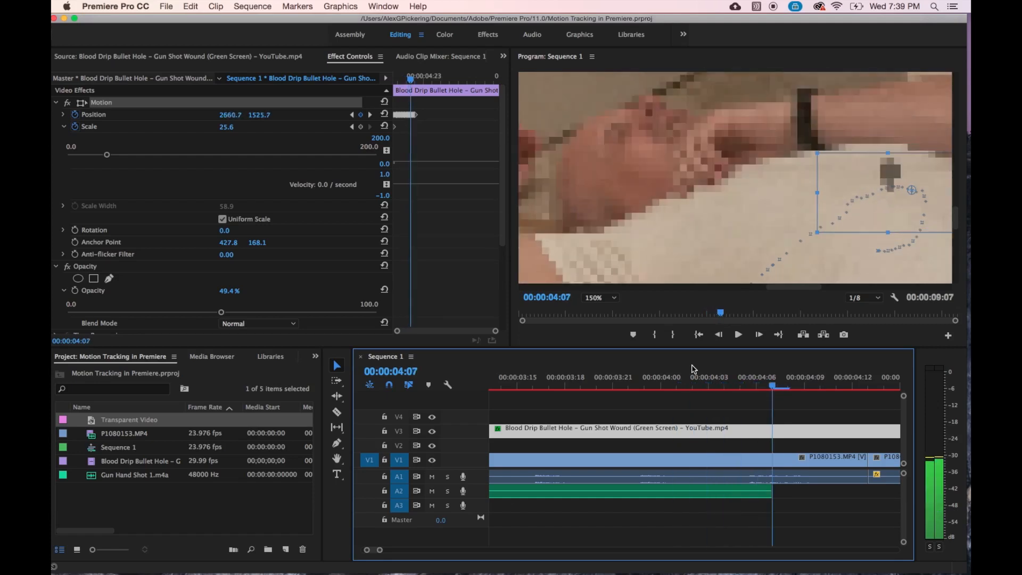
key("Right")
key("Right")
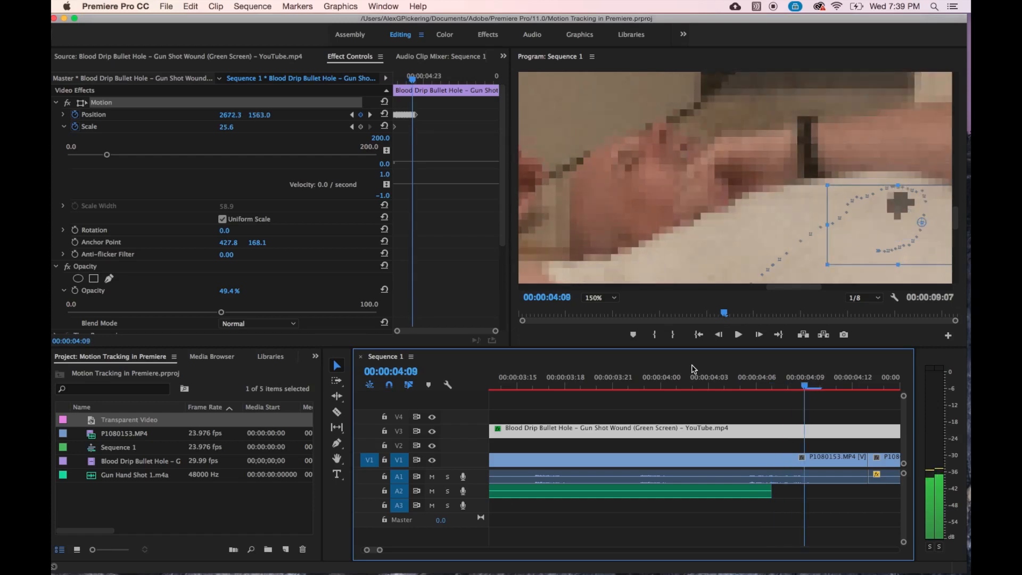
key("Right")
key("Right")
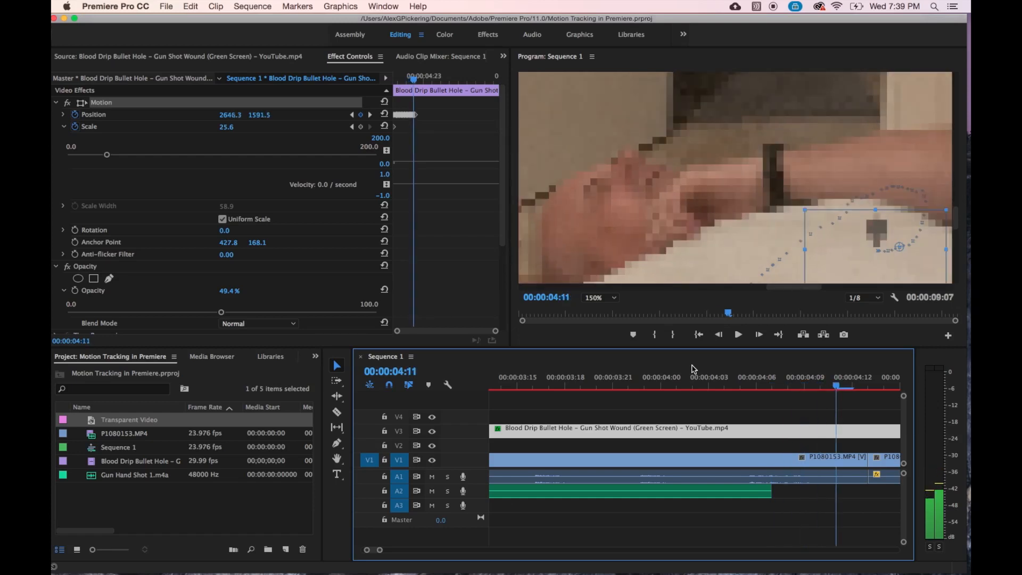
key("Right")
key("Right")
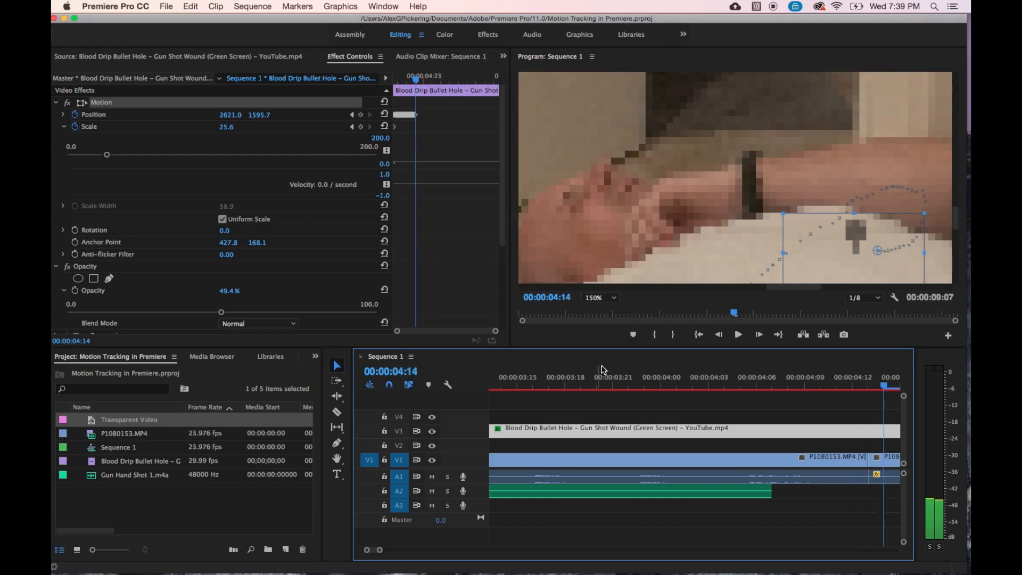
Deselect the bullet hole clip and set the Program Monitor zoom level to Fit.
left_click(601, 298)
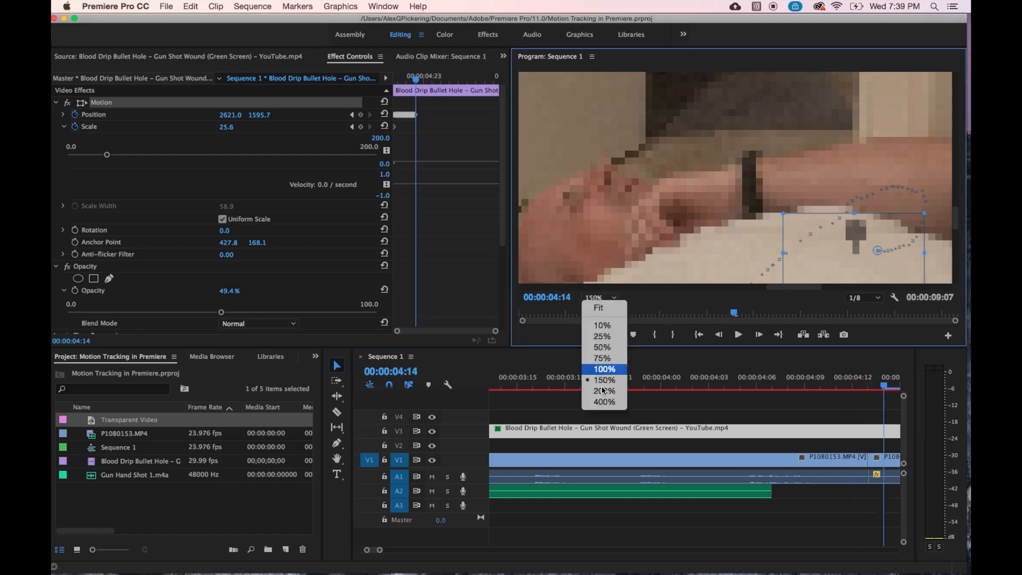
left_click(604, 309)
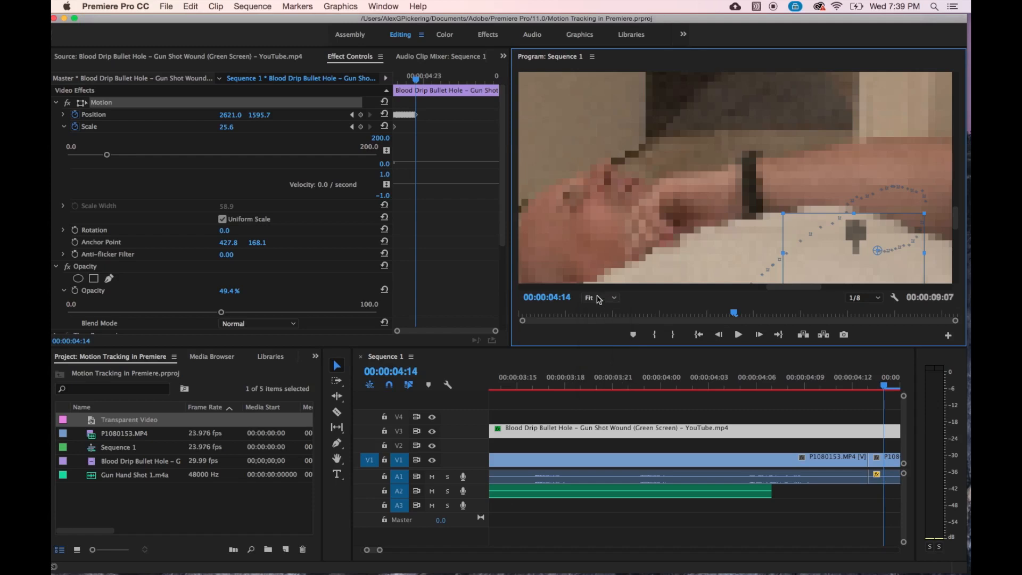
left_click(598, 298)
left_click(600, 312)
left_click(673, 410)
left_click(610, 299)
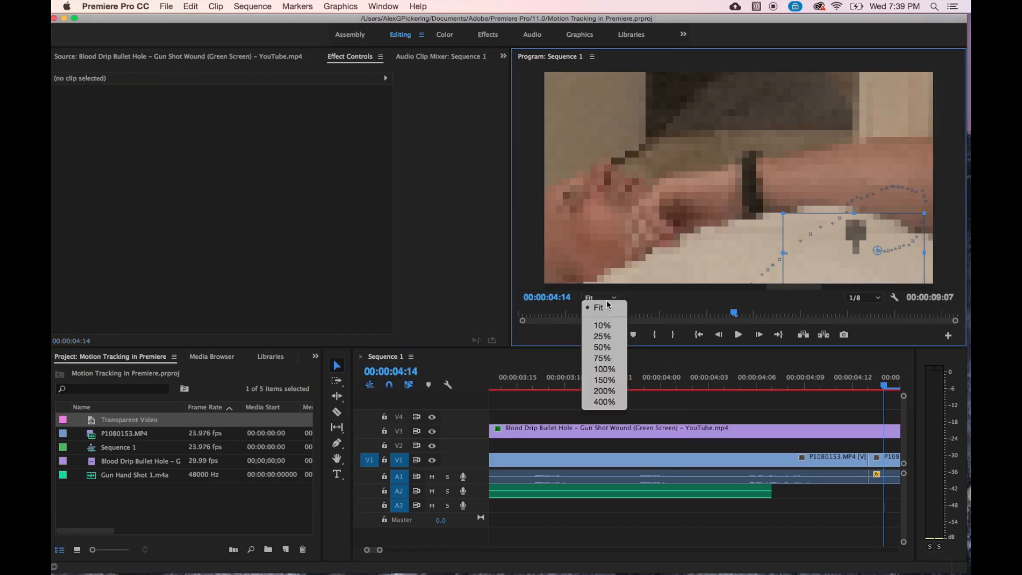
left_click(597, 303)
Move the playhead to 00:00:04:13 and play the rest of the second bullet hole clip to 00:00:09:04.
left_click(642, 313)
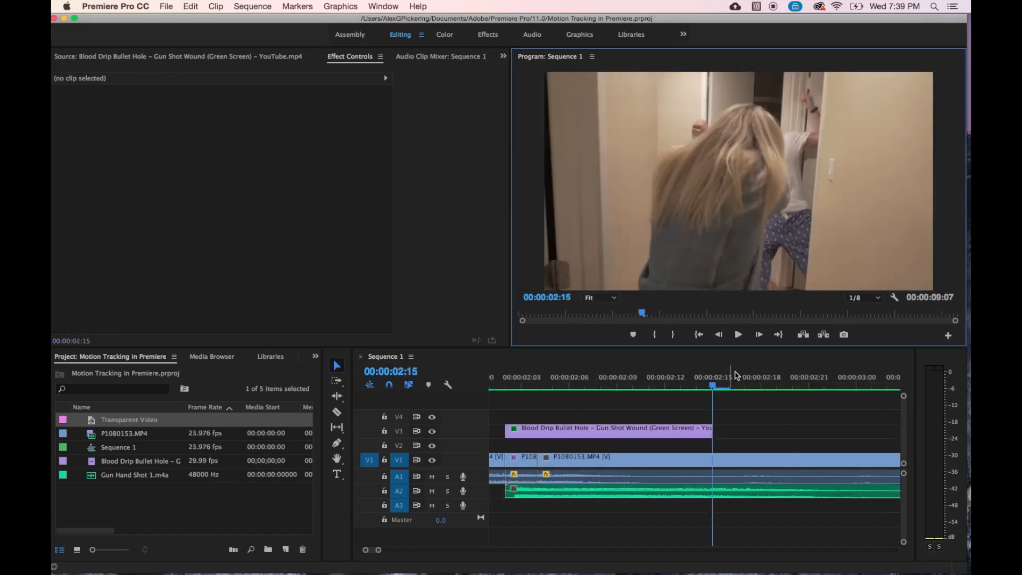
scroll(765, 411, "down", 5)
scroll(765, 411, "up", 5)
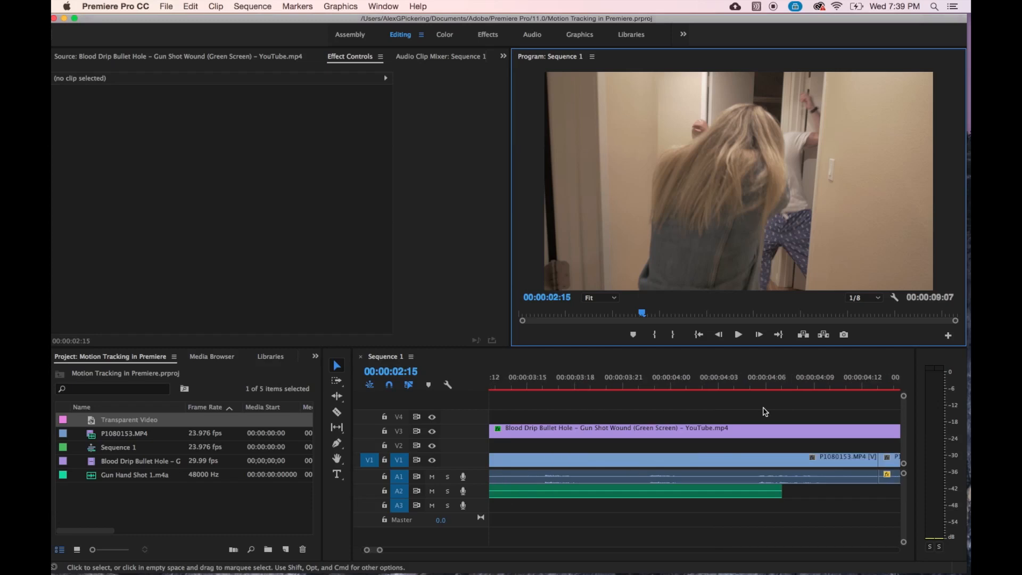
left_click(808, 383)
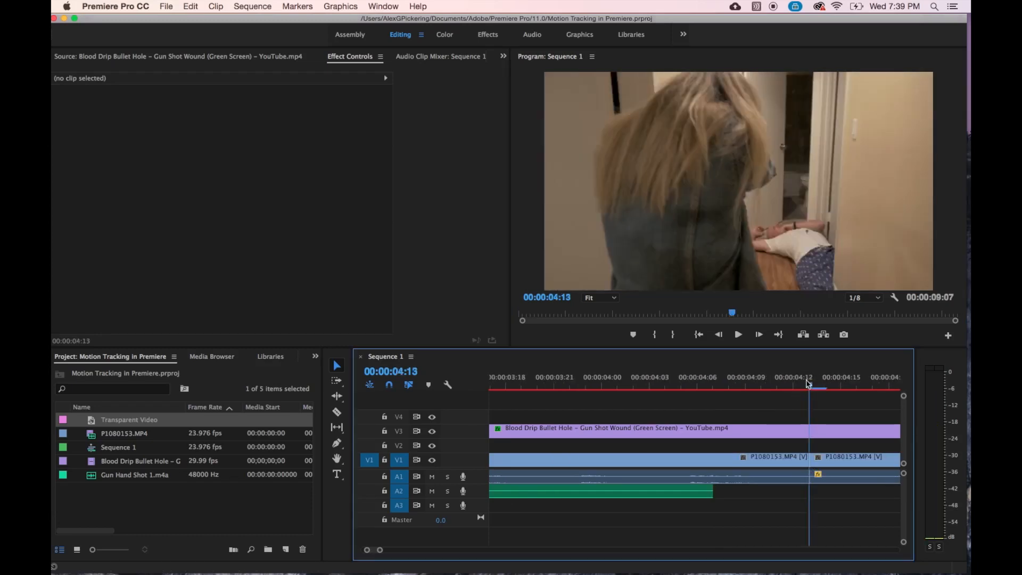
scroll(807, 383, "down", 2)
scroll(806, 382, "down", 2)
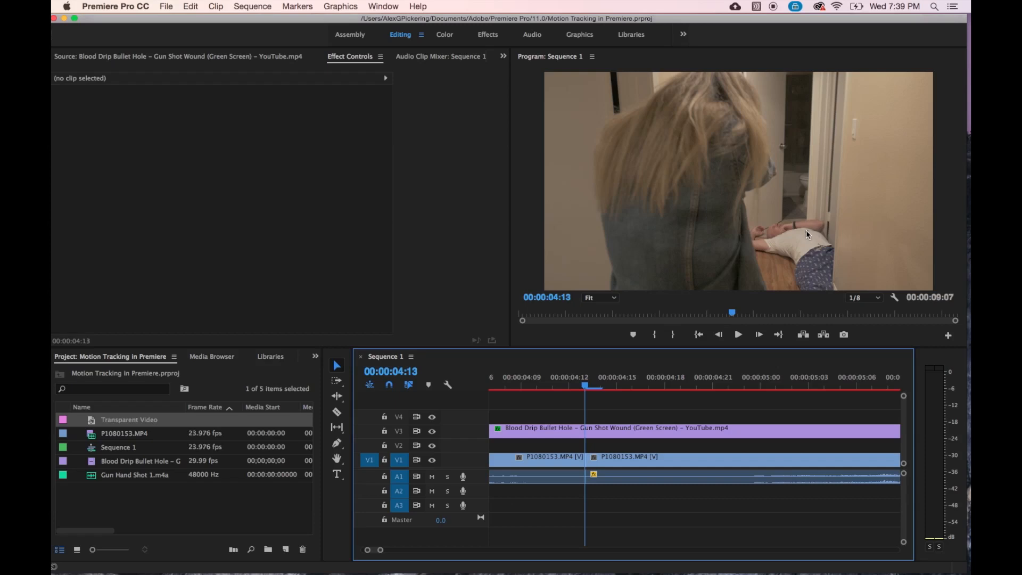
key("space")
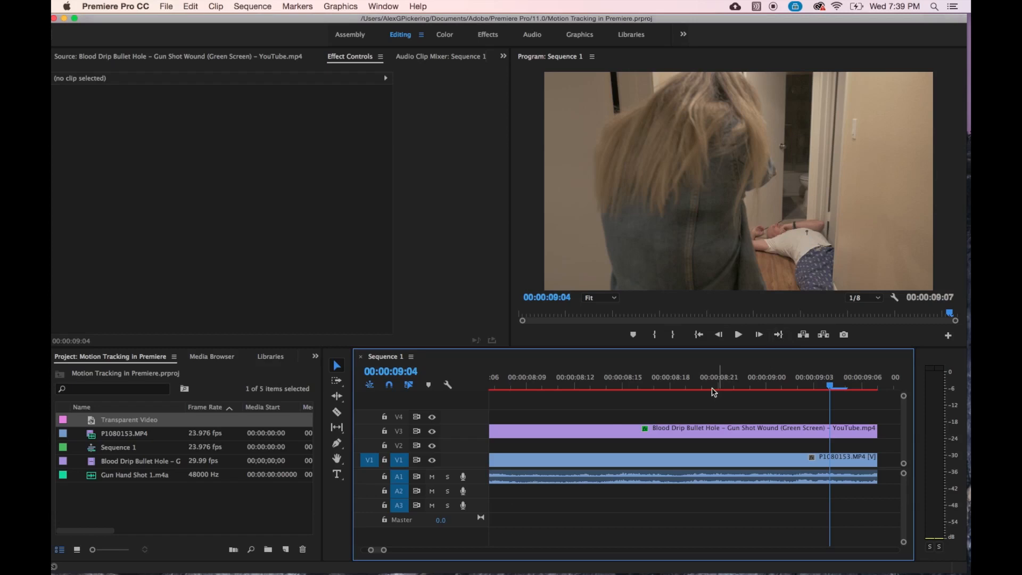
Duplicate all clips of the sequence about 11 seconds further along the timeline, on the same tracks.
left_click_drag(383, 549, 463, 551)
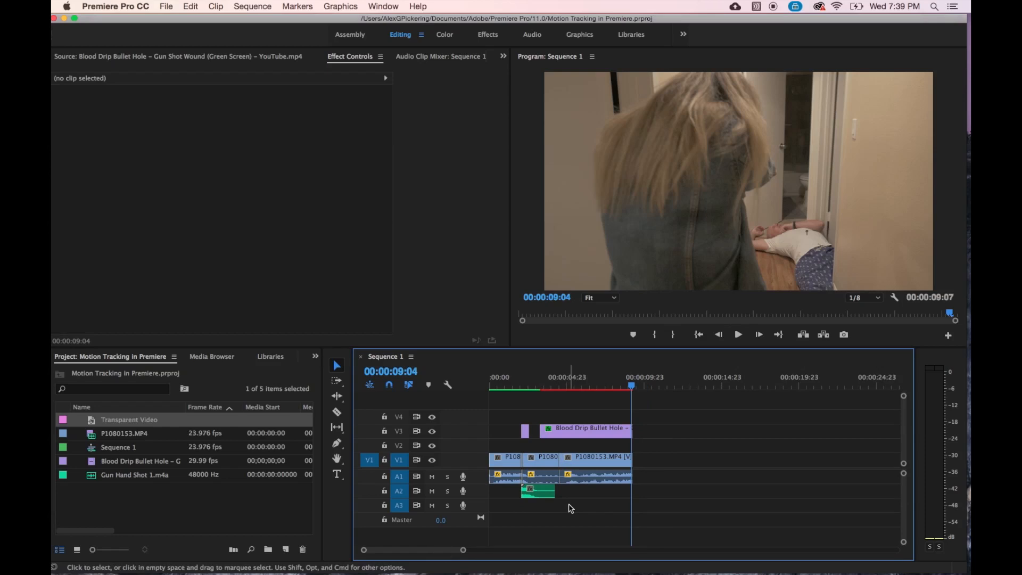
left_click(499, 384)
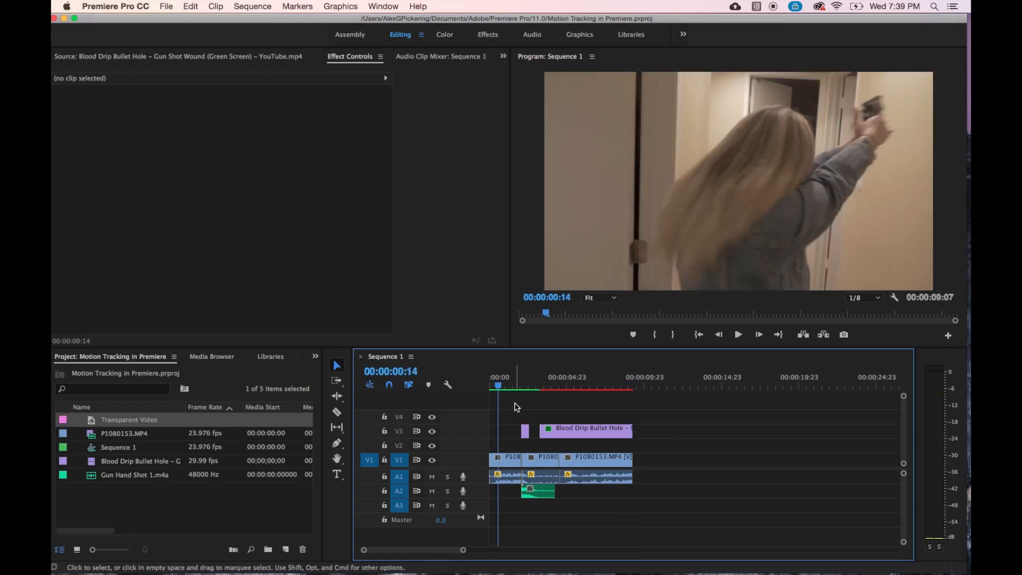
left_click_drag(505, 404, 627, 518)
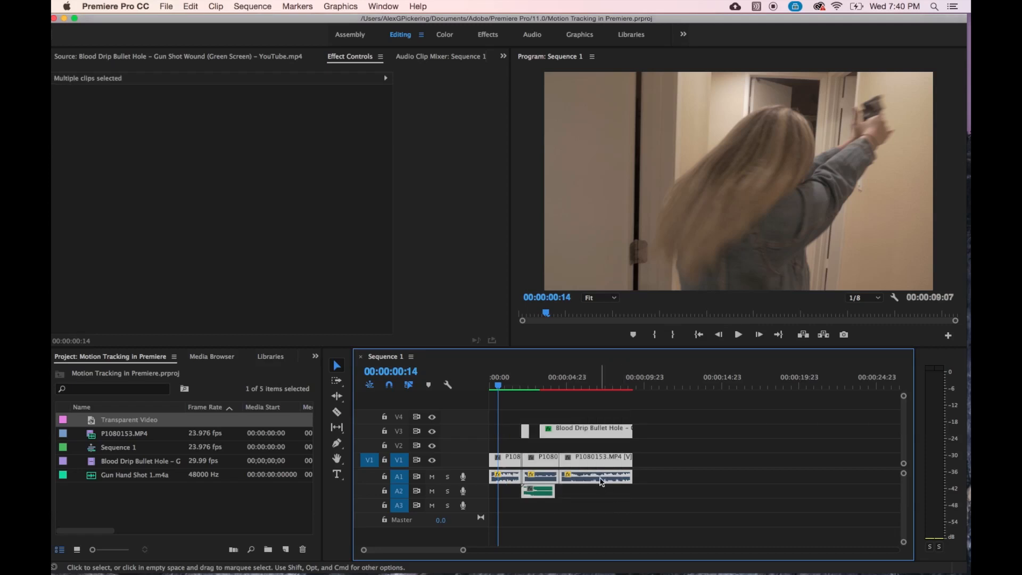
left_click_drag(592, 455, 761, 452)
Place the playhead at 00:00:13:02, on the first frame of the duplicated first bullet hole clip.
left_click(680, 387)
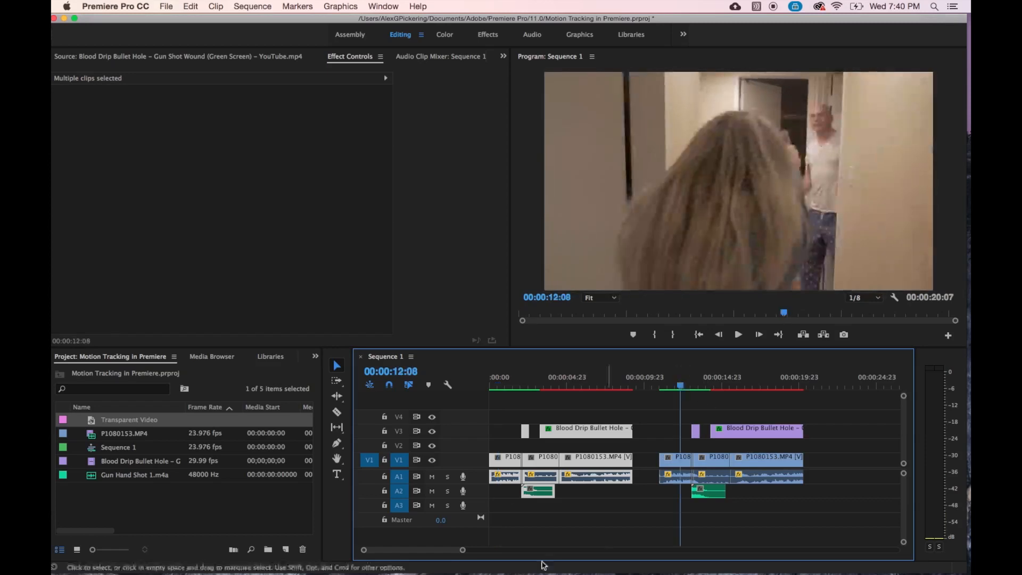
mouse_move(462, 549)
left_mouse_down()
mouse_move(494, 553)
mouse_move(429, 554)
mouse_move(445, 555)
left_mouse_up()
scroll(638, 484, "right", 5)
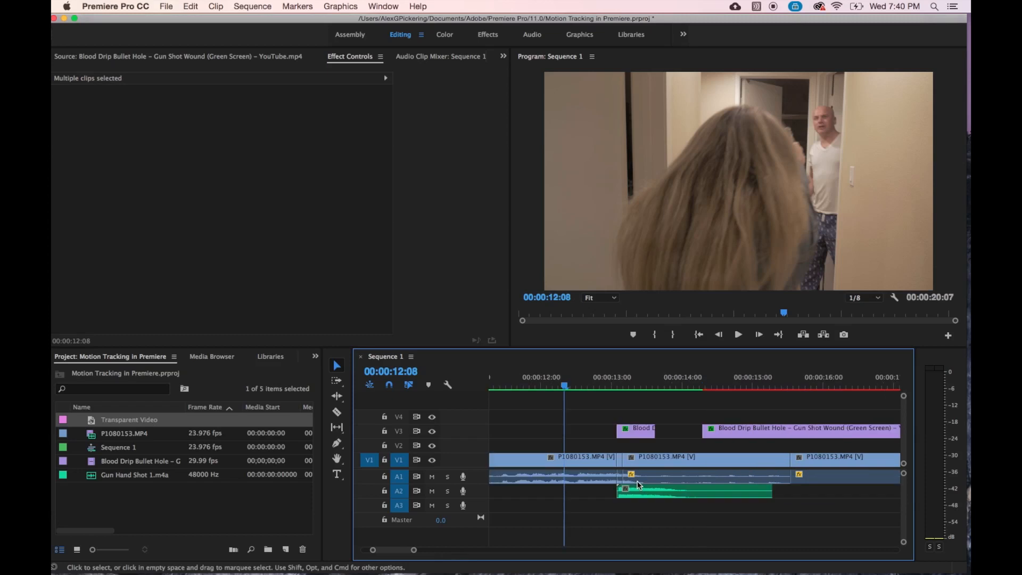
scroll(639, 485, "right", 3)
left_click_drag(563, 384, 584, 384)
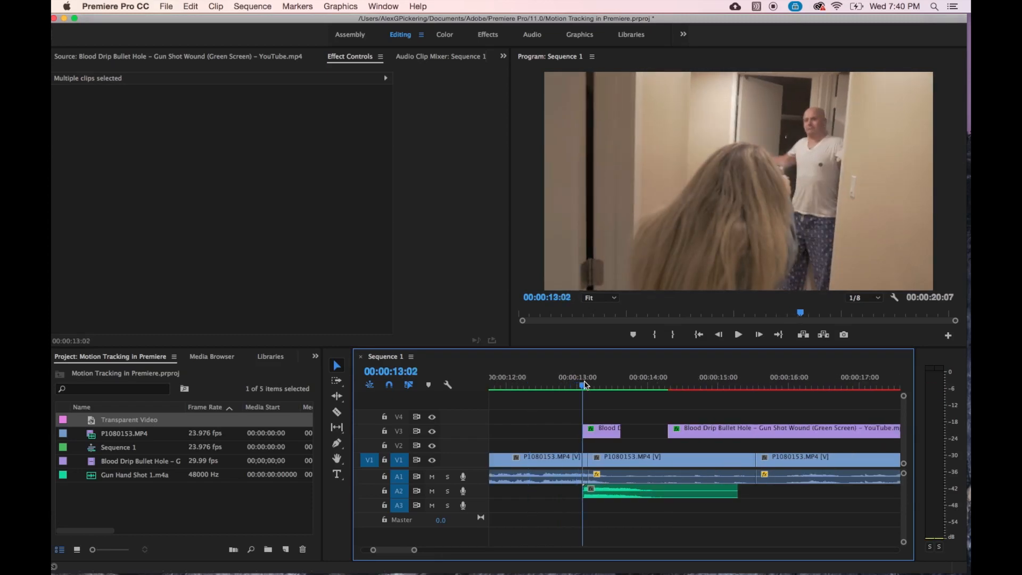
key("Left")
key("Right")
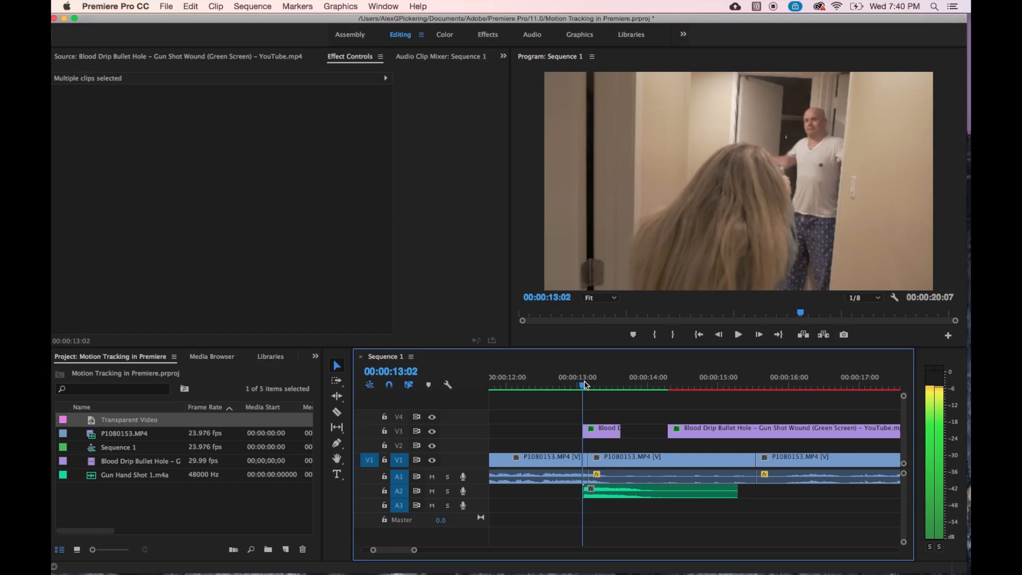
key("Left")
key("Right")
Lock track V1 and delete every Position and Scale keyframe after the first frame of the duplicated first bullet hole clip.
left_click(606, 435)
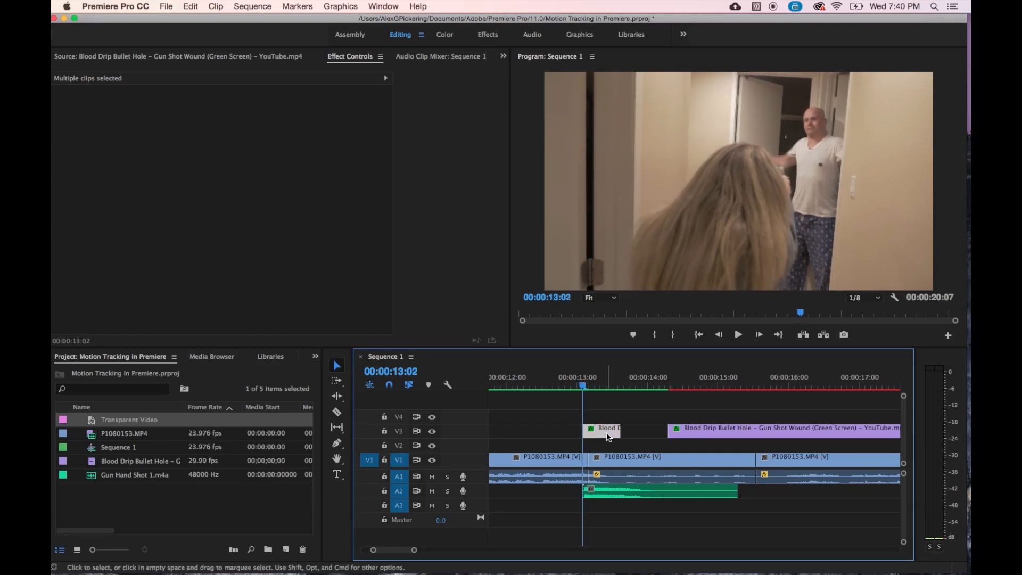
left_click(385, 461)
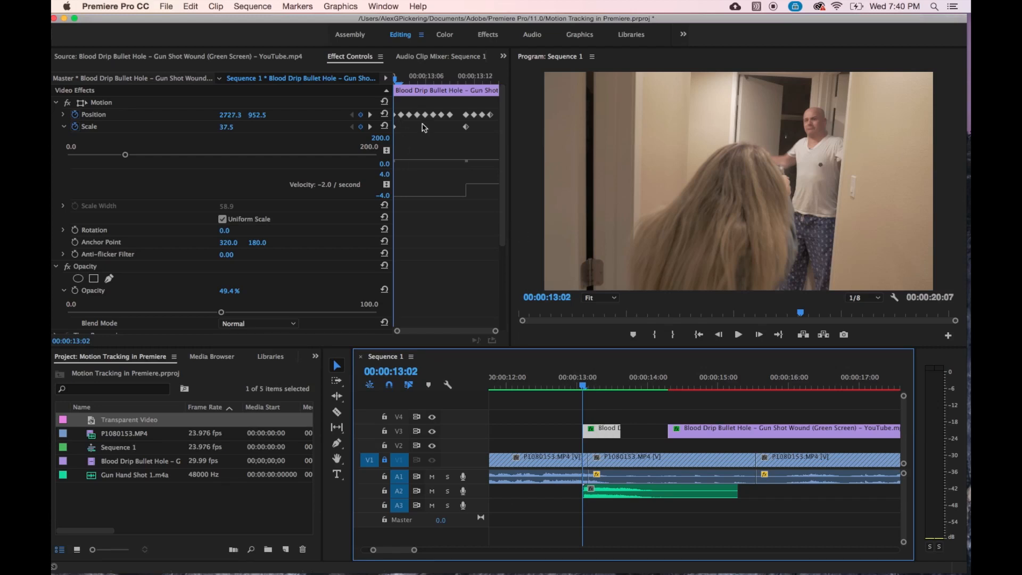
left_click_drag(495, 143, 399, 107)
key("Delete")
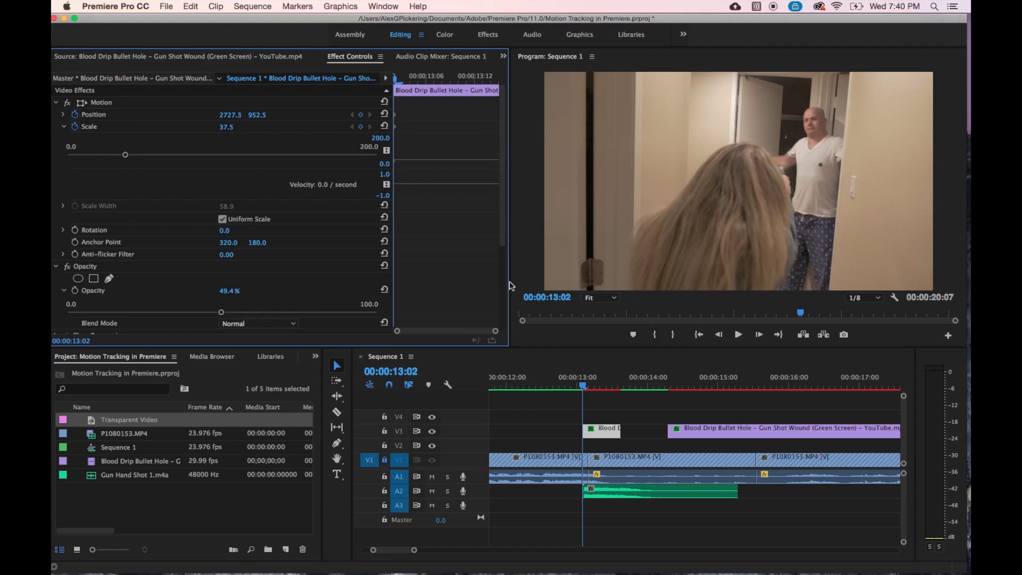
Scrub the duplicated first bullet hole clip up to 00:00:13:09 and return to its first frame at 00:00:13:02.
left_click(585, 387)
left_click_drag(587, 387, 607, 391)
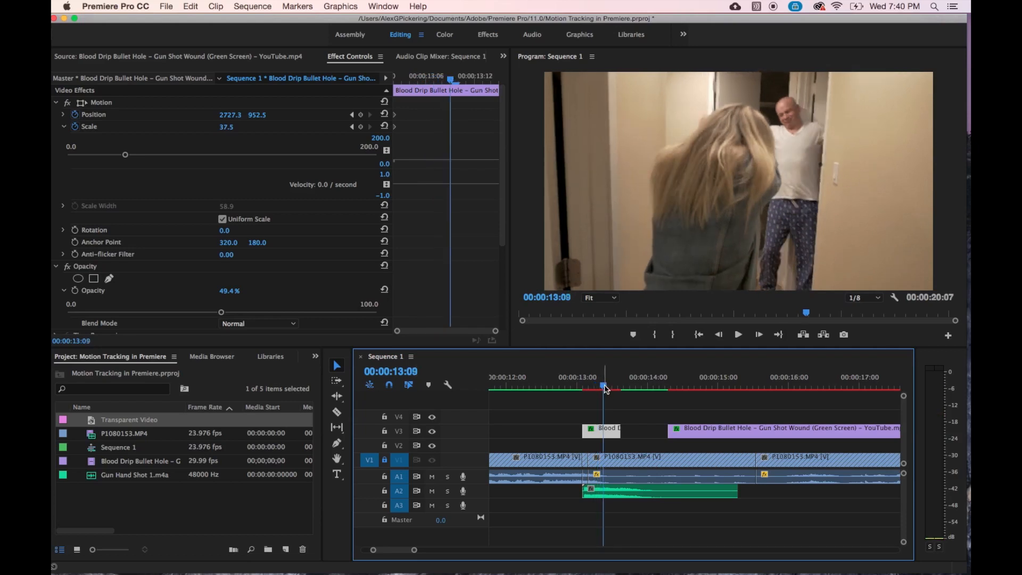
left_click_drag(606, 389, 582, 389)
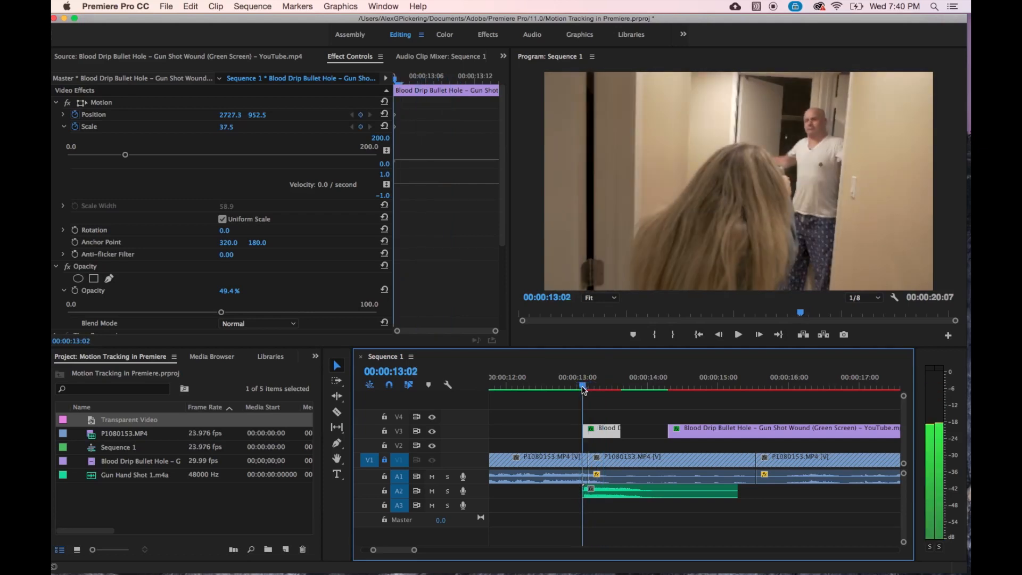
Magnify the program preview to 150% around the bullet hole on the shirt and select the hole for direct positioning.
left_click(592, 298)
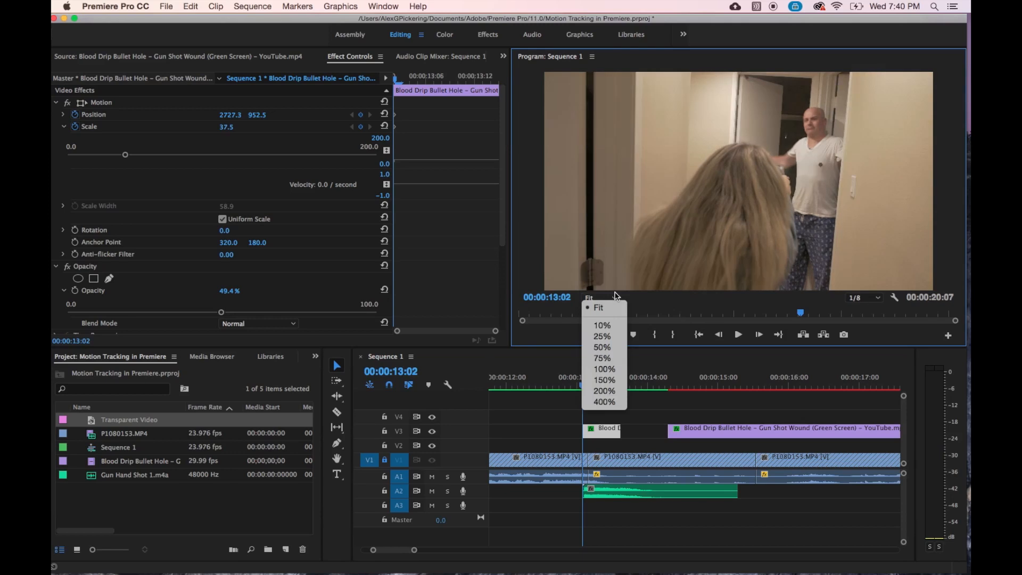
left_click(611, 379)
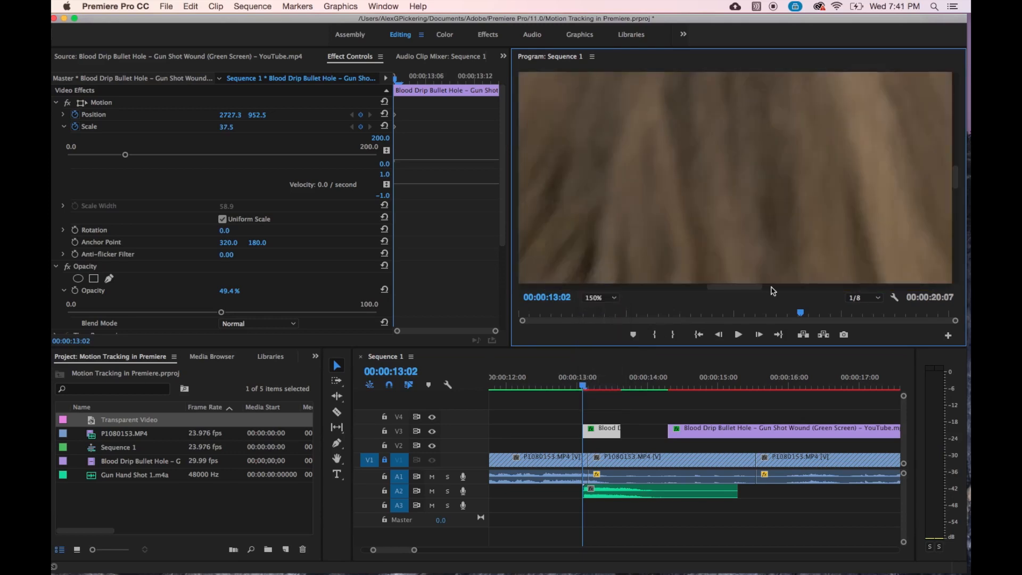
left_click(764, 287)
left_click_drag(770, 287, 808, 286)
left_click_drag(954, 179, 952, 166)
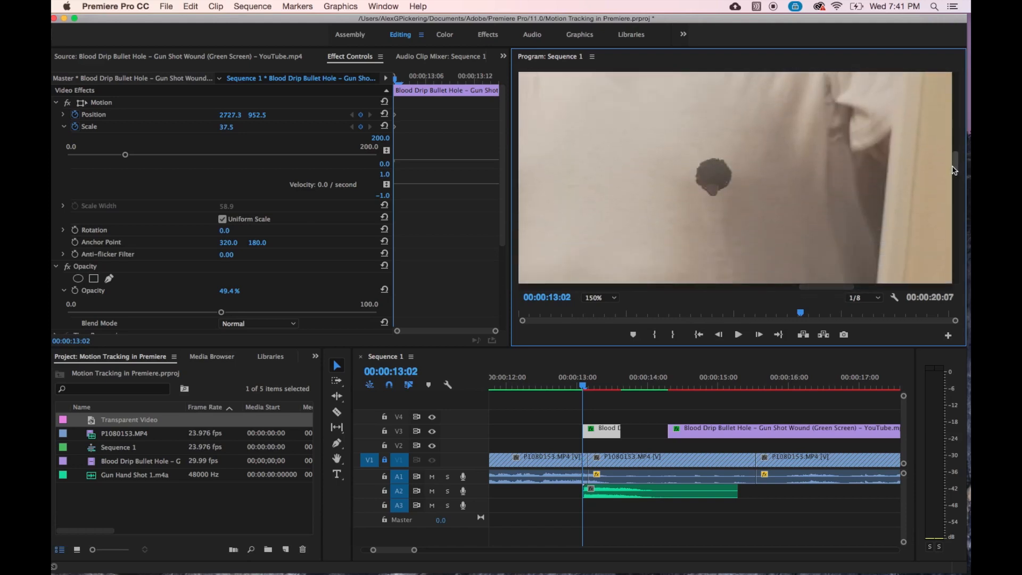
left_click(717, 173)
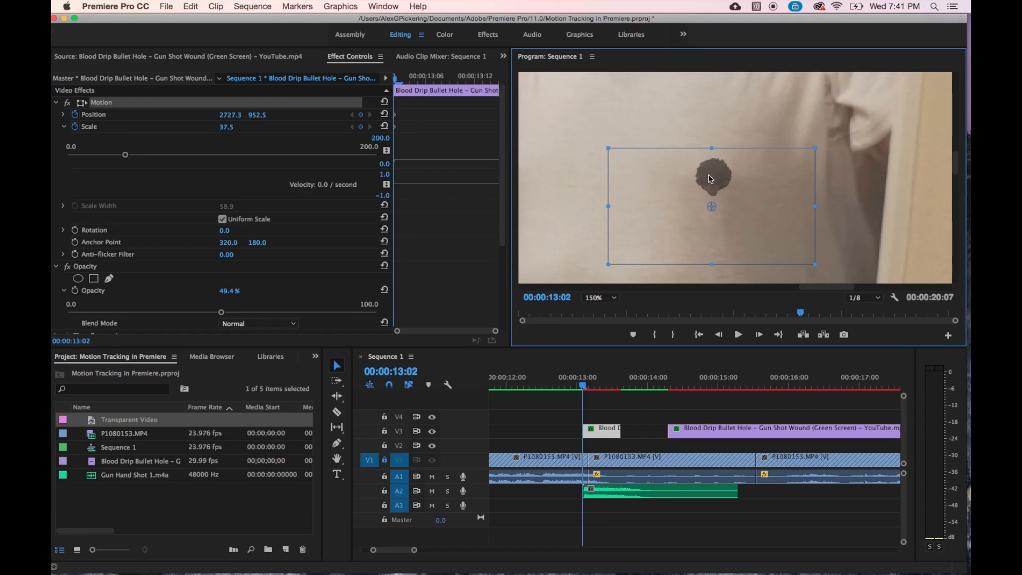
Add a Position keyframe to the bullet hole clip one frame further, at 00:00:13:03.
left_click(558, 363)
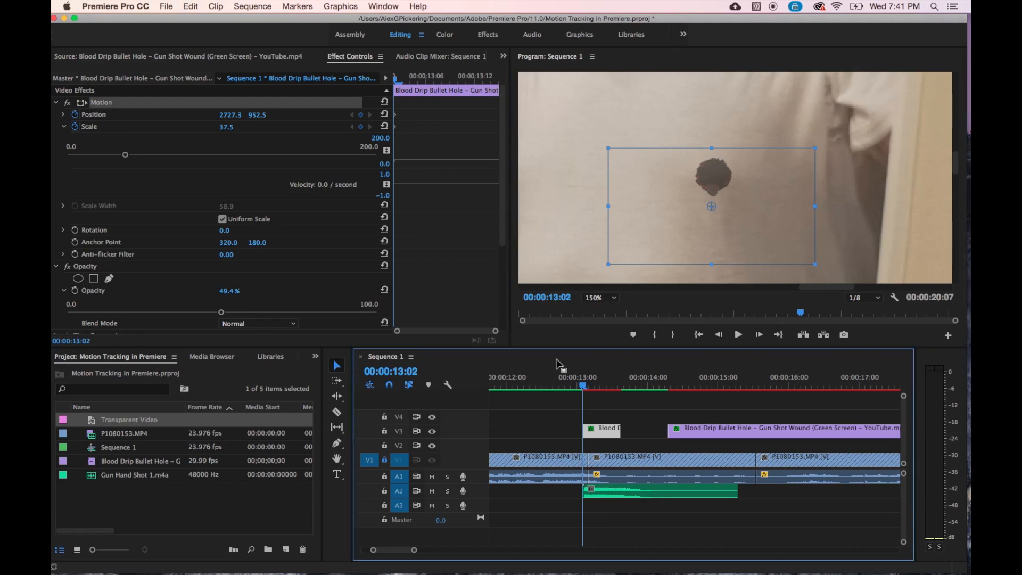
key("Right")
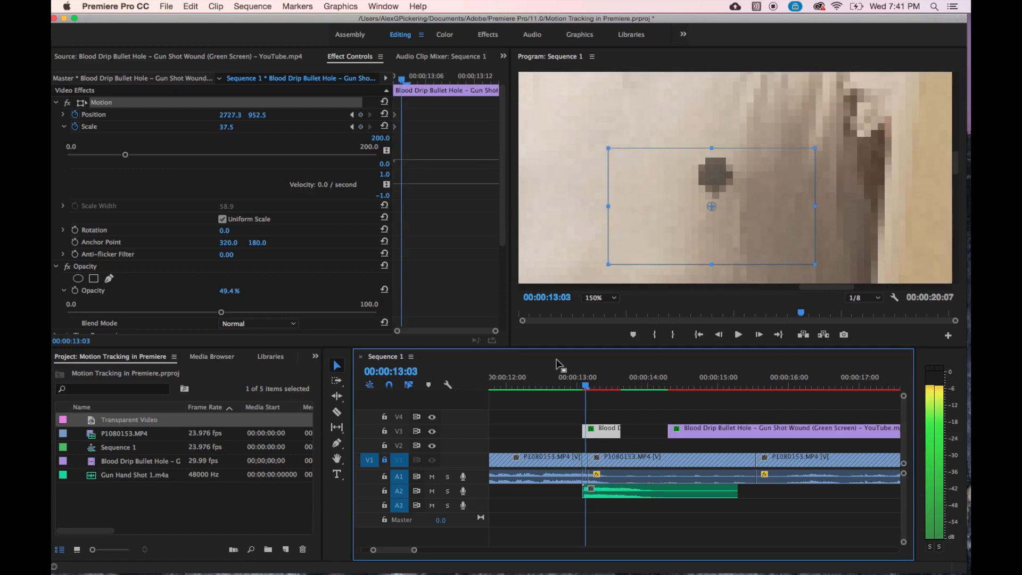
left_click(361, 115)
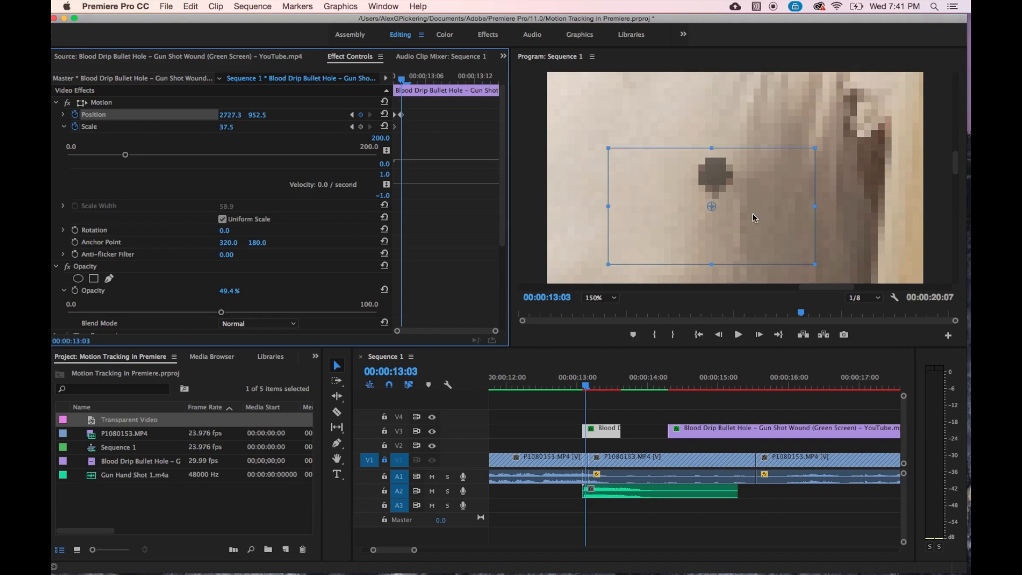
left_click(714, 179)
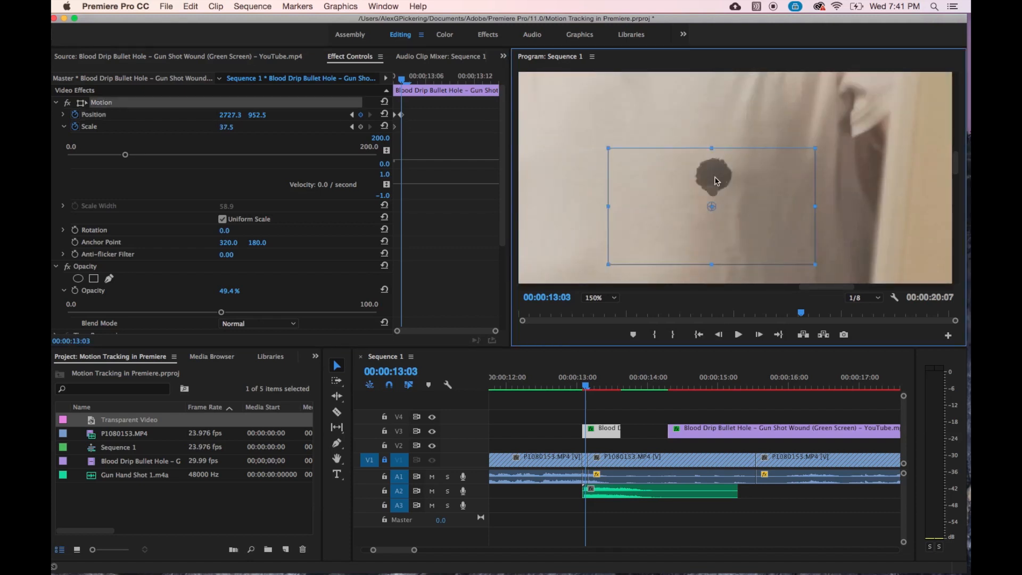
Compare frames 00:00:13:02 and 00:00:13:03 repeatedly to judge how the shirt moves relative to the bullet hole.
left_click(586, 388)
key("Left")
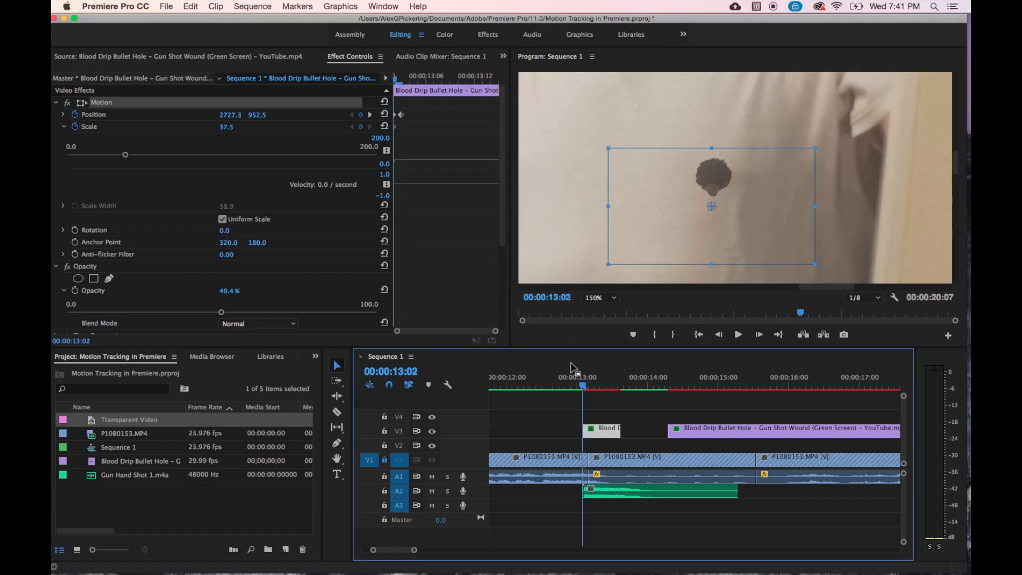
key("Right")
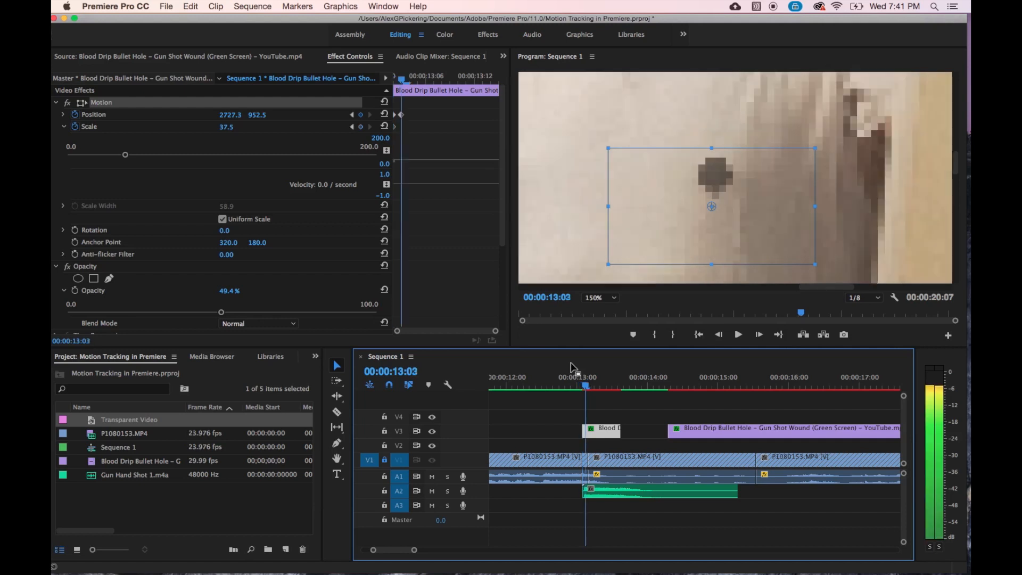
key("Left")
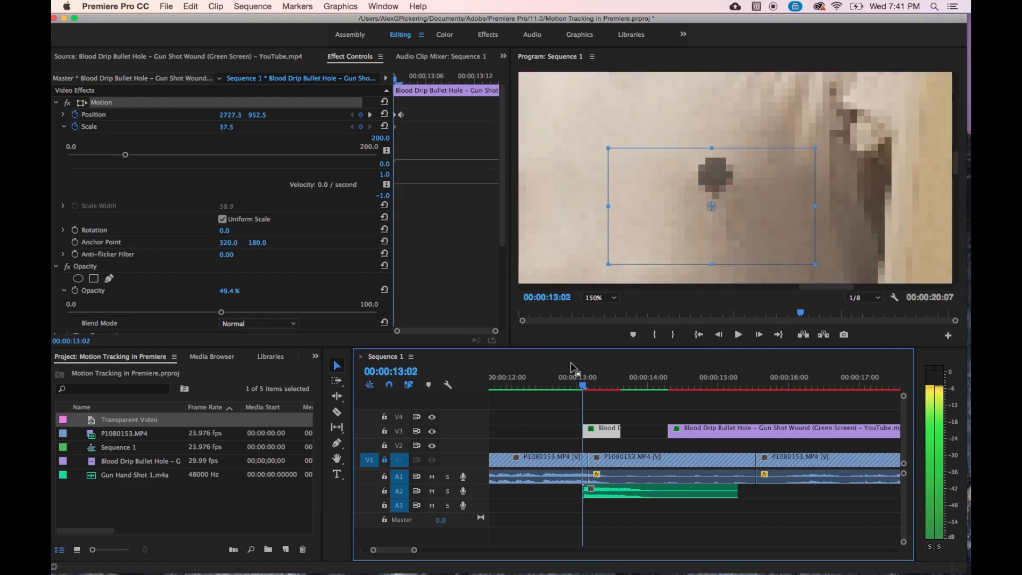
key("Right")
key("Left")
key("Right")
key("Left")
key("Right")
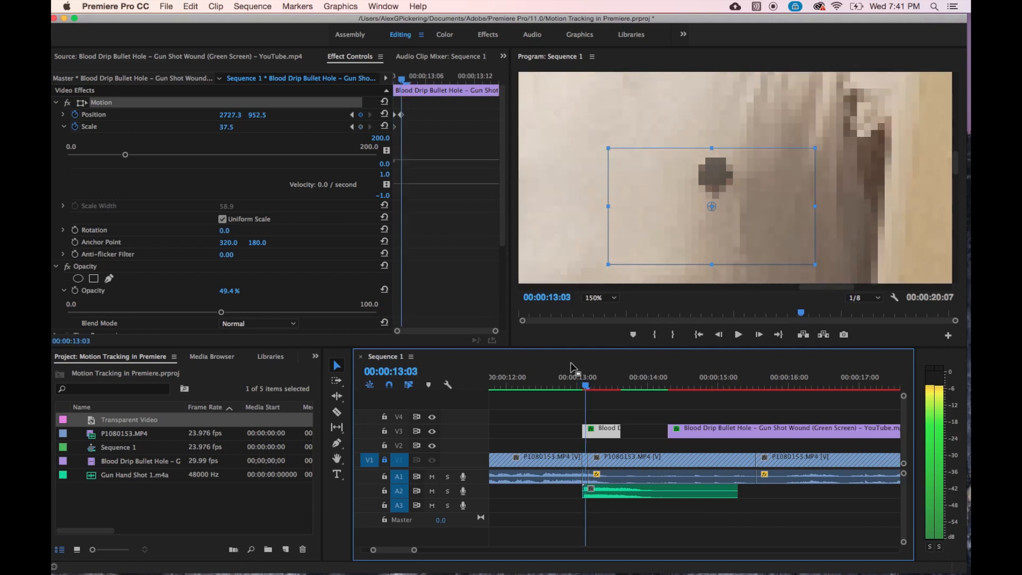
key("Left")
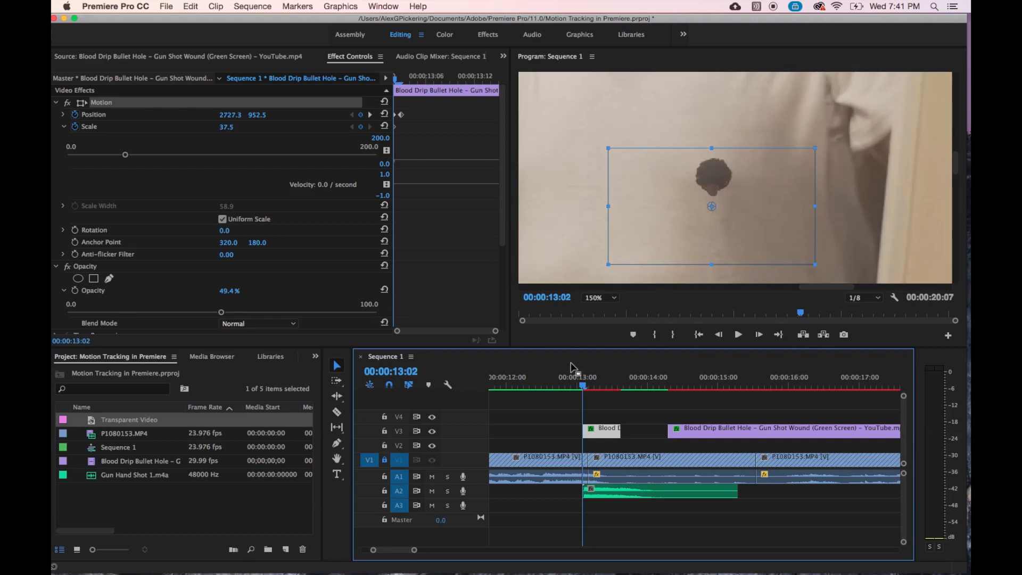
key("Right")
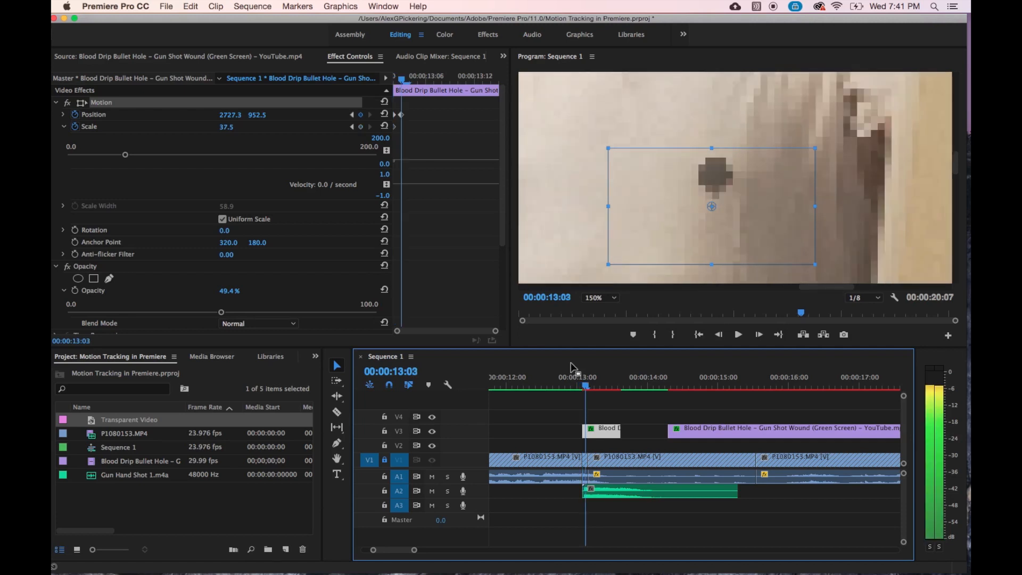
Try moving the bullet hole at 00:00:13:03 to a Position of about 2774.0, 961.9.
mouse_move(721, 172)
left_mouse_down()
mouse_move(746, 179)
mouse_move(735, 176)
left_mouse_up()
left_click(716, 178)
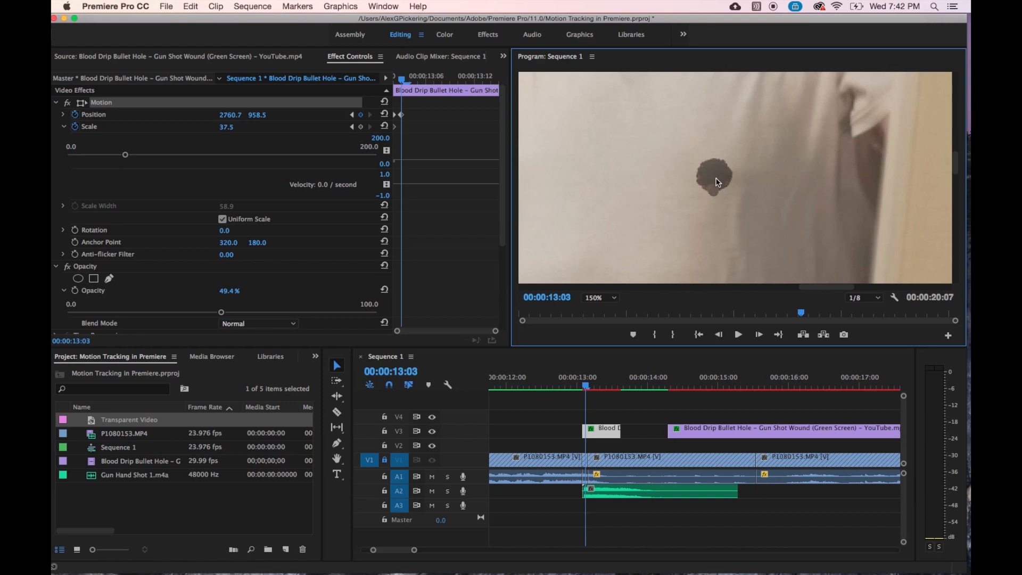
left_click(601, 448)
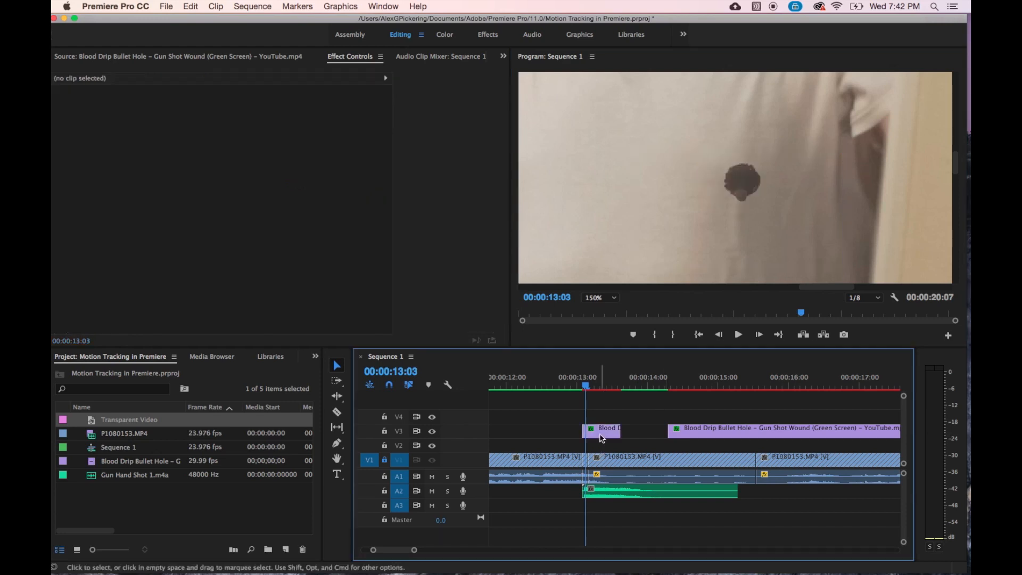
left_click(601, 434)
left_click(744, 182)
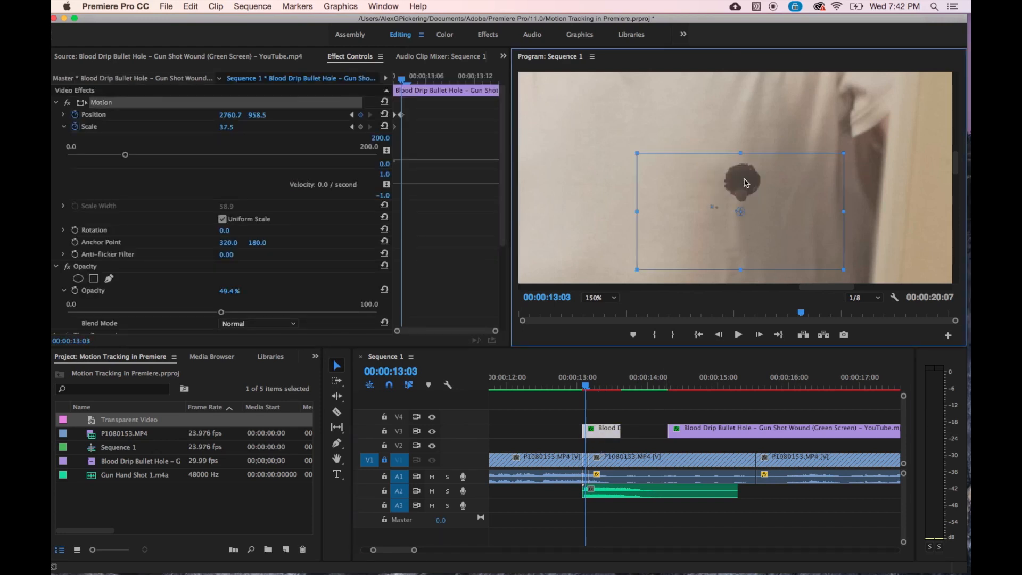
left_click_drag(746, 183, 756, 186)
Check the bullet hole's shift between its first frame at 00:00:13:02 and the following frame.
left_click(582, 383)
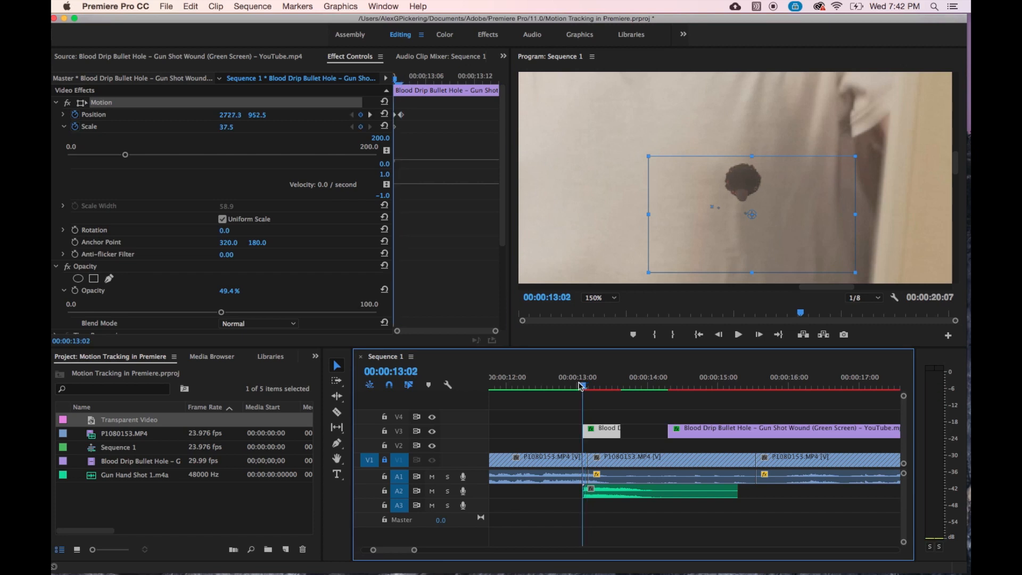
left_click_drag(580, 383, 564, 381)
key("space")
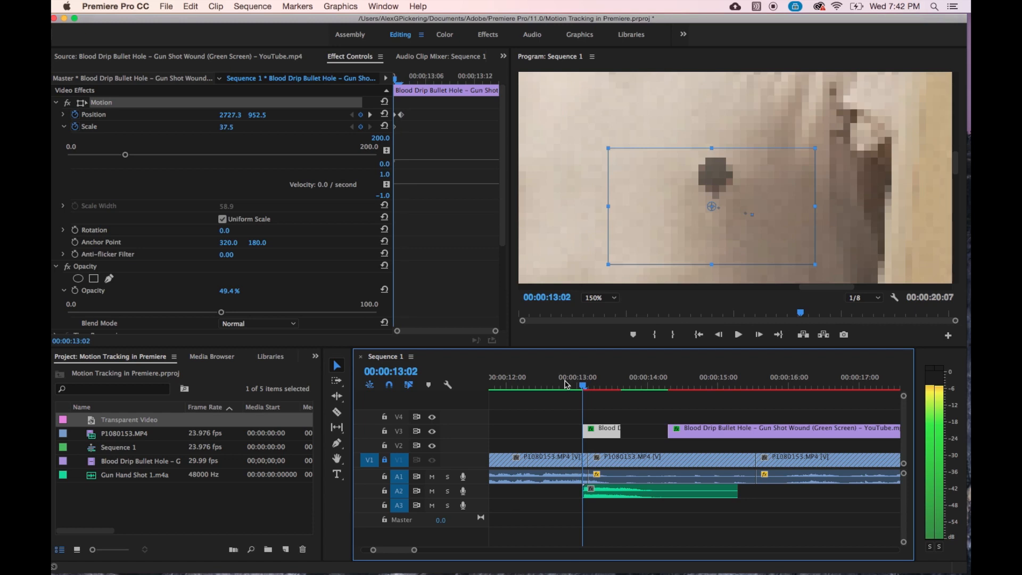
key("Right")
Reposition the bullet hole on the shirt at 00:00:13:03 to about 2730.0, 959.9.
left_click(755, 185)
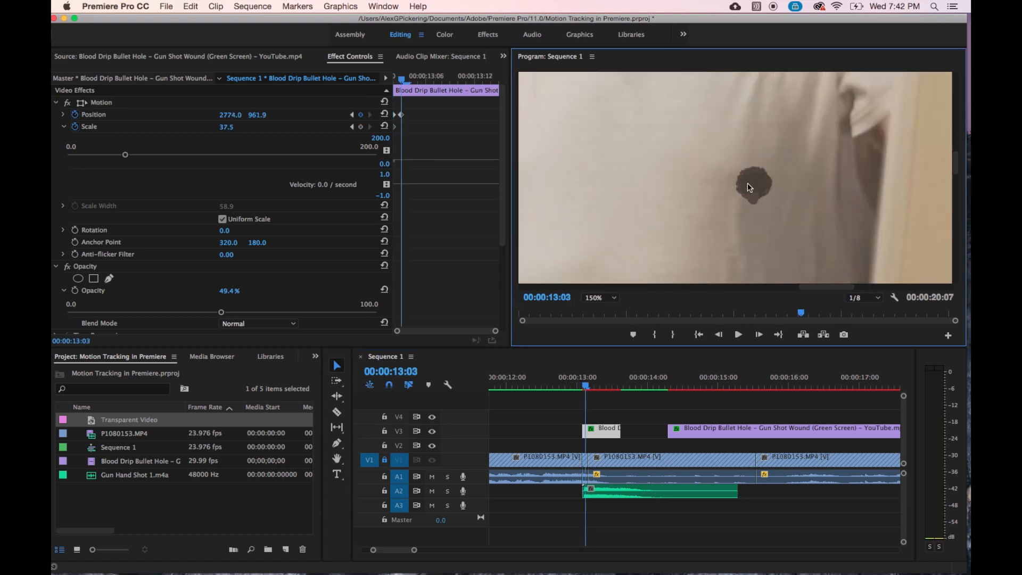
double_click(747, 183)
left_click_drag(747, 183, 732, 181)
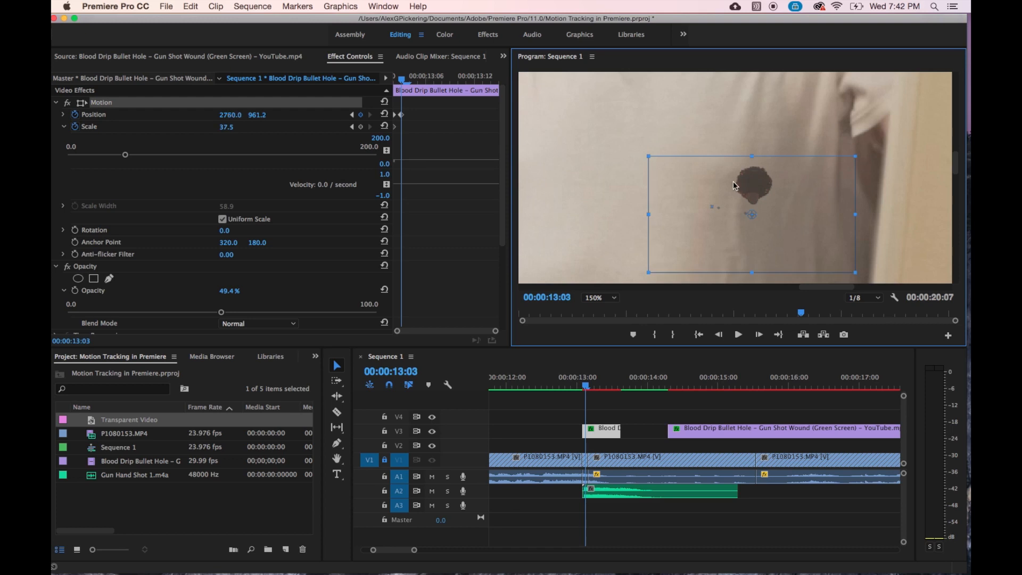
left_click_drag(717, 179, 753, 188)
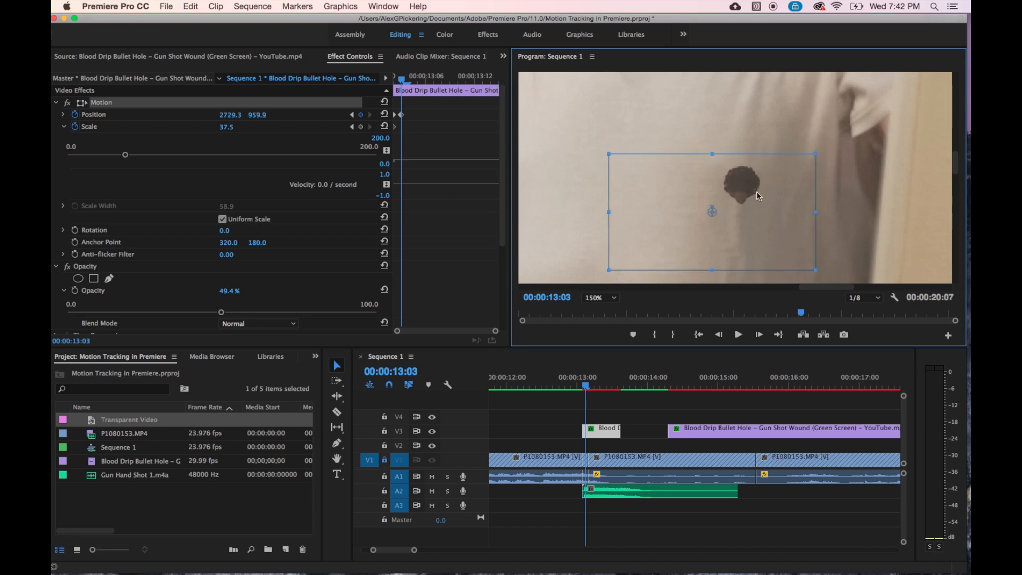
Step back and forth through frames 00:00:13:01 to 00:00:13:04 to compare the bullet hole's placement with the shirt's movement.
left_click(580, 383)
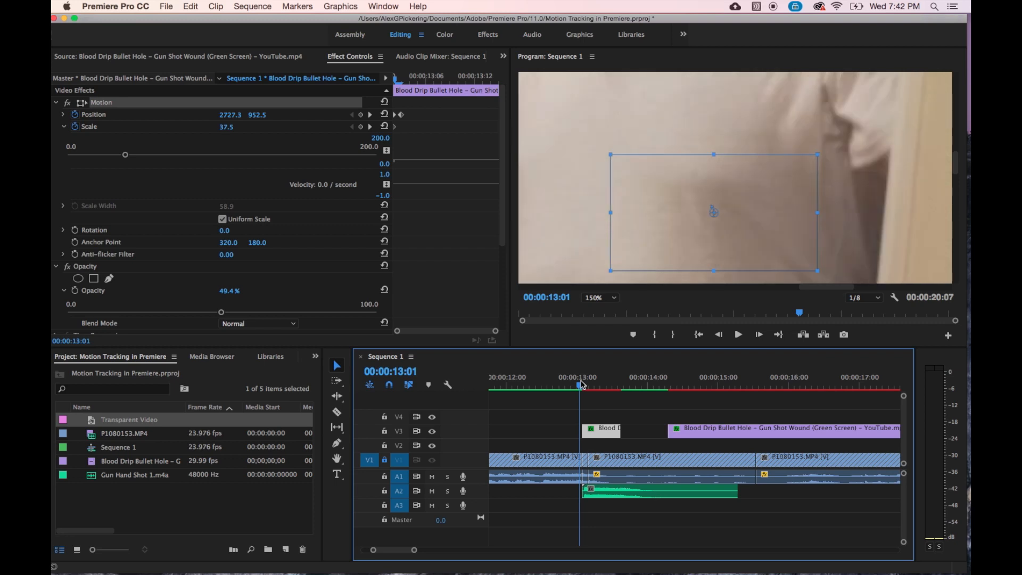
key("Right")
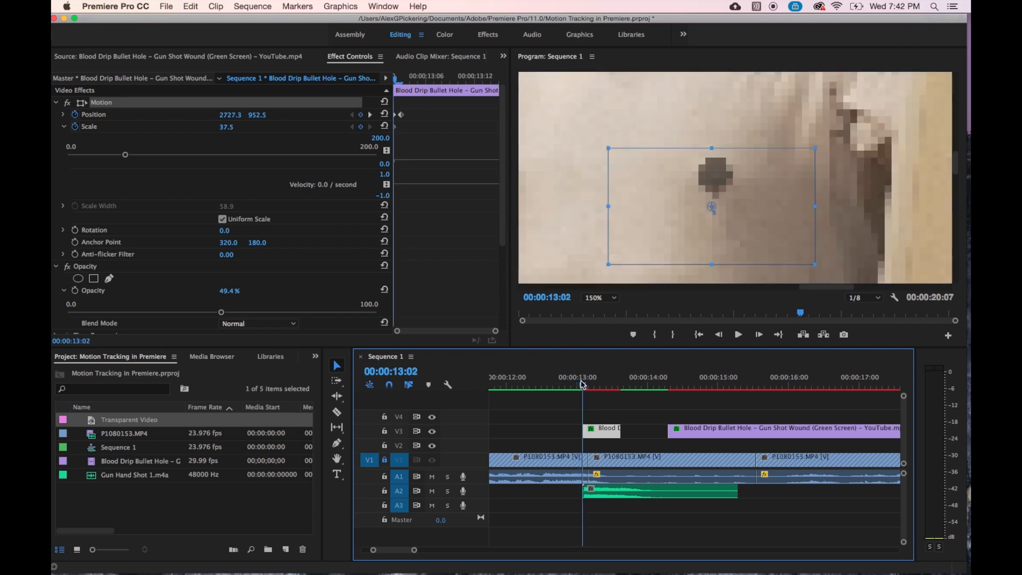
key("Right")
key("Left")
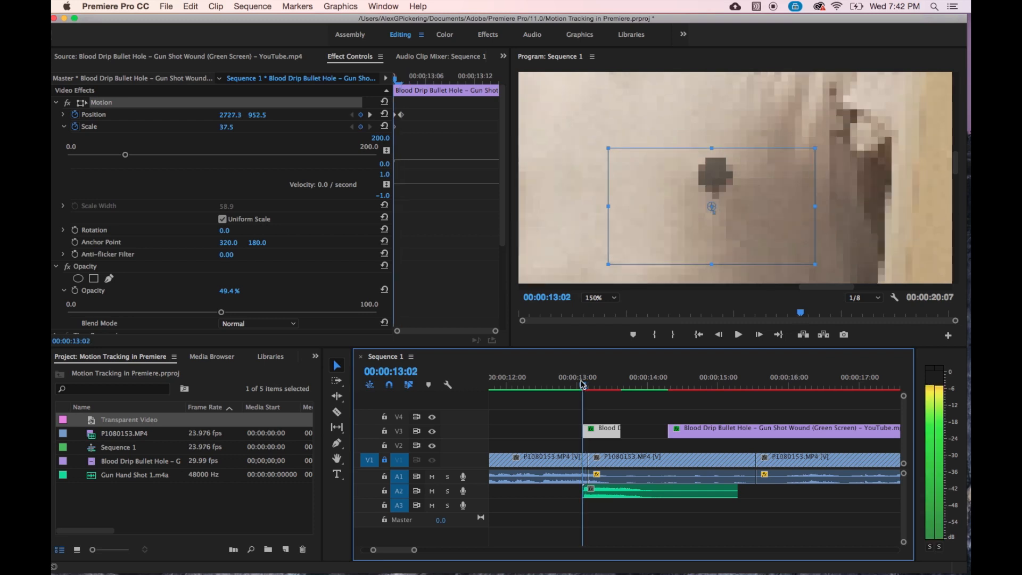
key("Right")
key("Left")
key("Right")
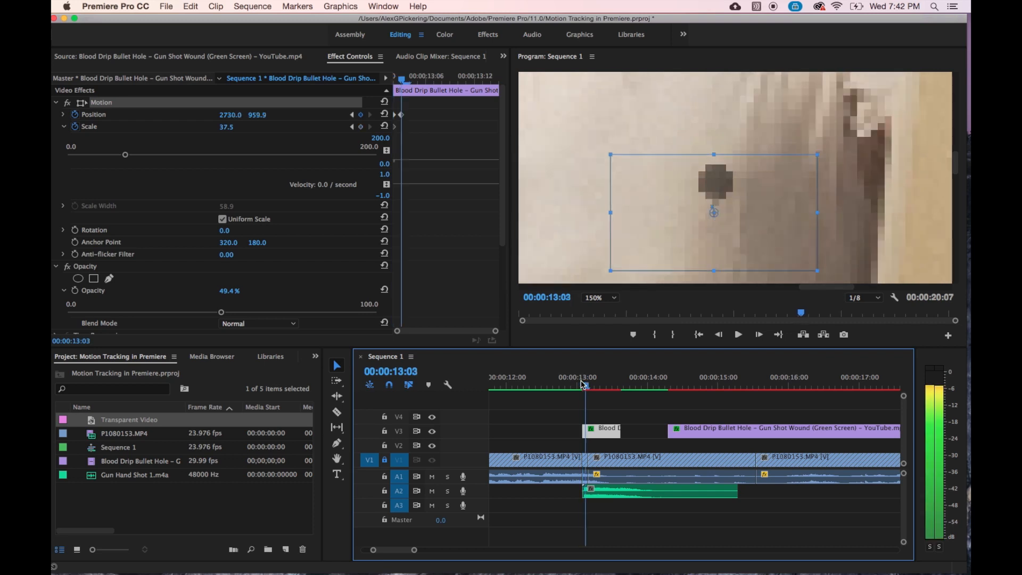
key("Right")
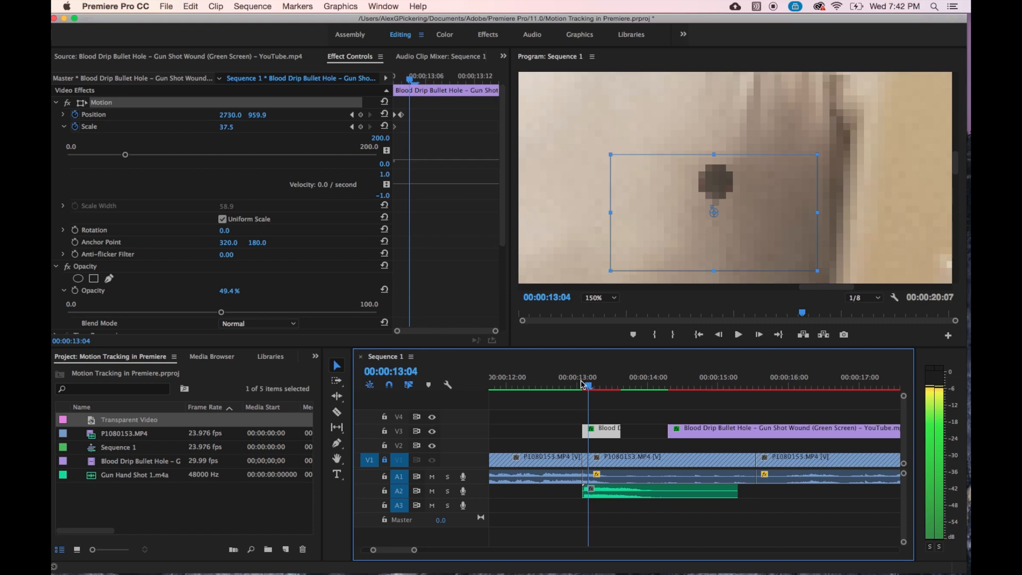
key("Left")
key("Right")
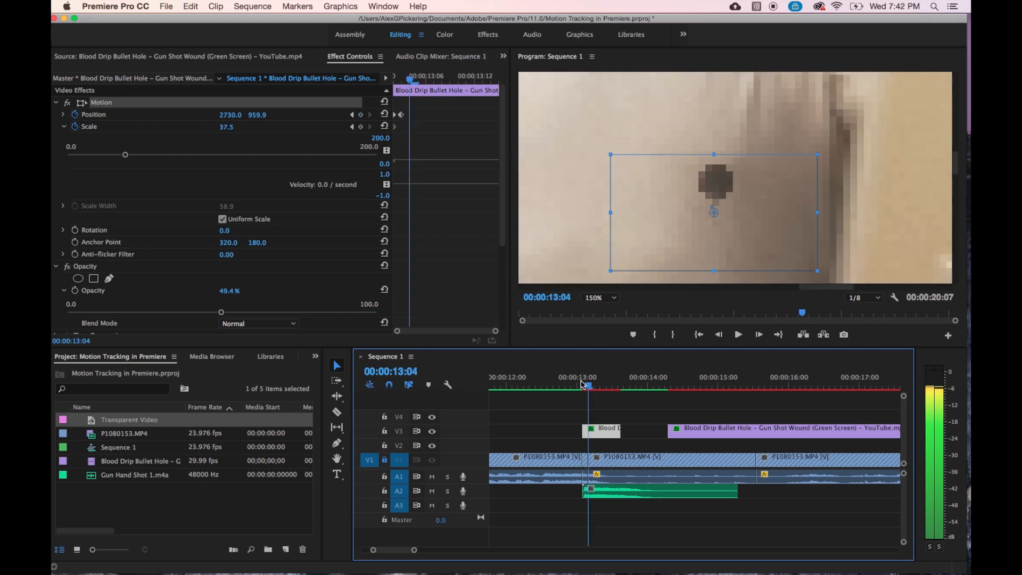
Add a Position keyframe at 00:00:13:04 and move the bullet hole to about 2732.7, 950.5 on the shirt.
left_click(361, 115)
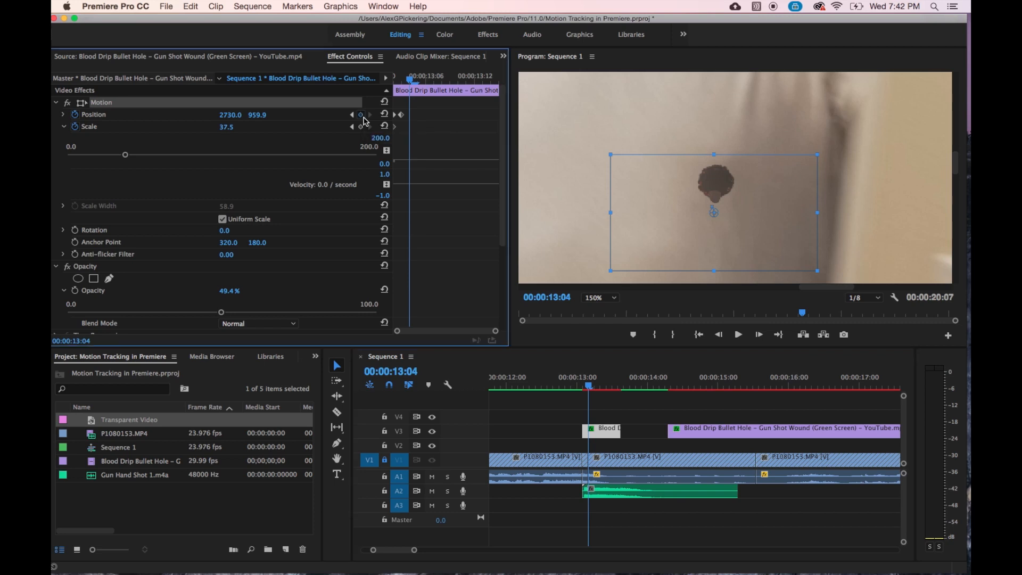
left_click(703, 171)
left_click_drag(710, 175, 720, 195)
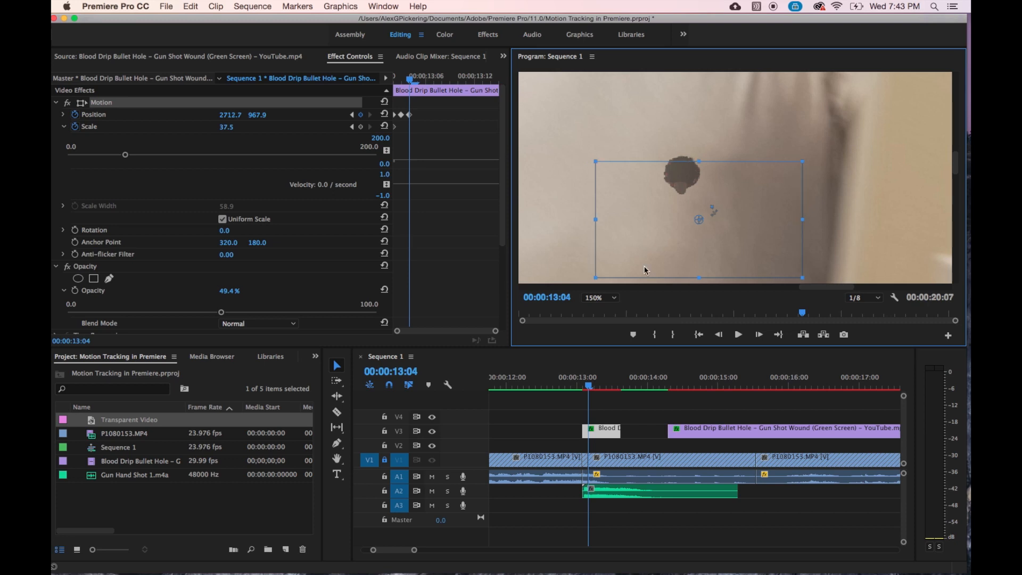
left_click(615, 298)
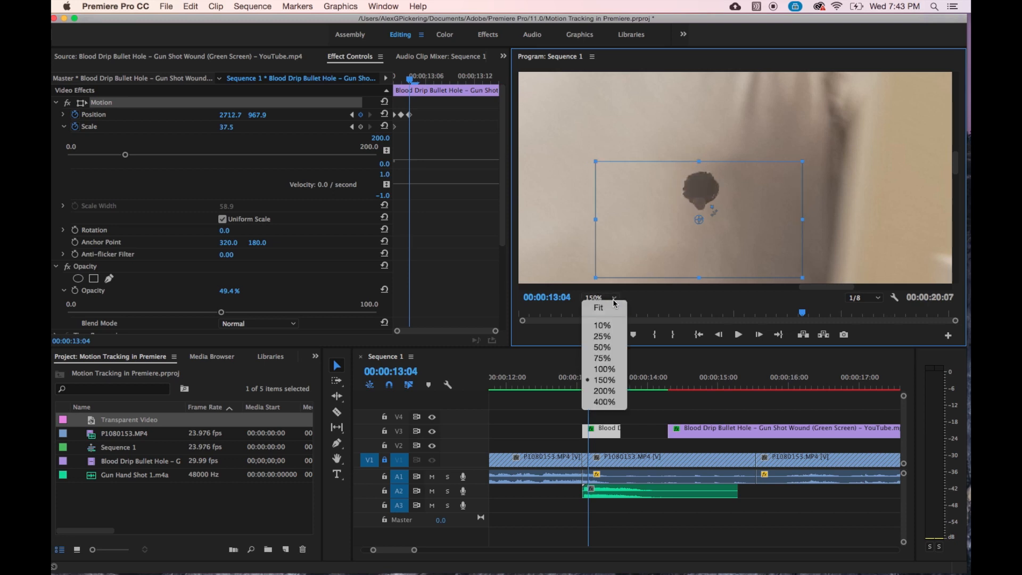
left_click(611, 358)
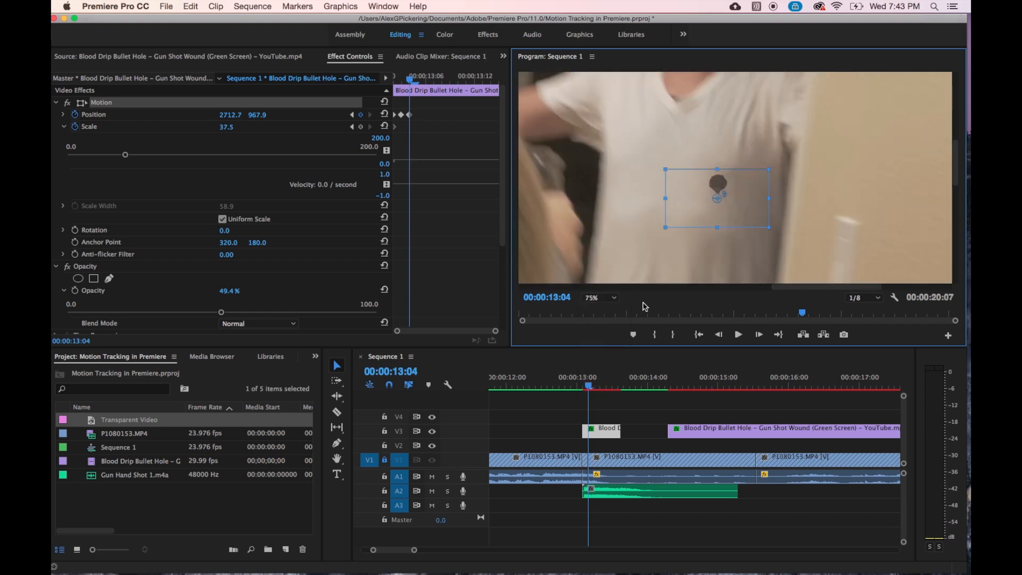
mouse_move(723, 184)
left_mouse_down()
mouse_move(724, 166)
mouse_move(722, 192)
mouse_move(731, 167)
mouse_move(740, 172)
mouse_move(721, 188)
left_mouse_up()
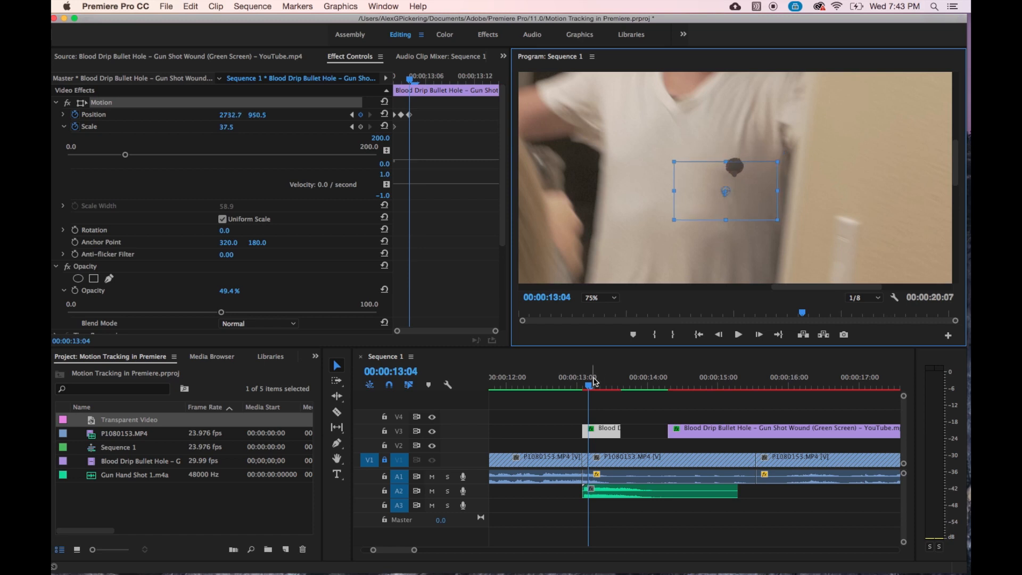
Step back and forth through frames 00:00:13:00 to 00:00:13:04 to check the bullet hole's placement against the shirt.
left_click(588, 388)
left_click_drag(589, 389, 580, 389)
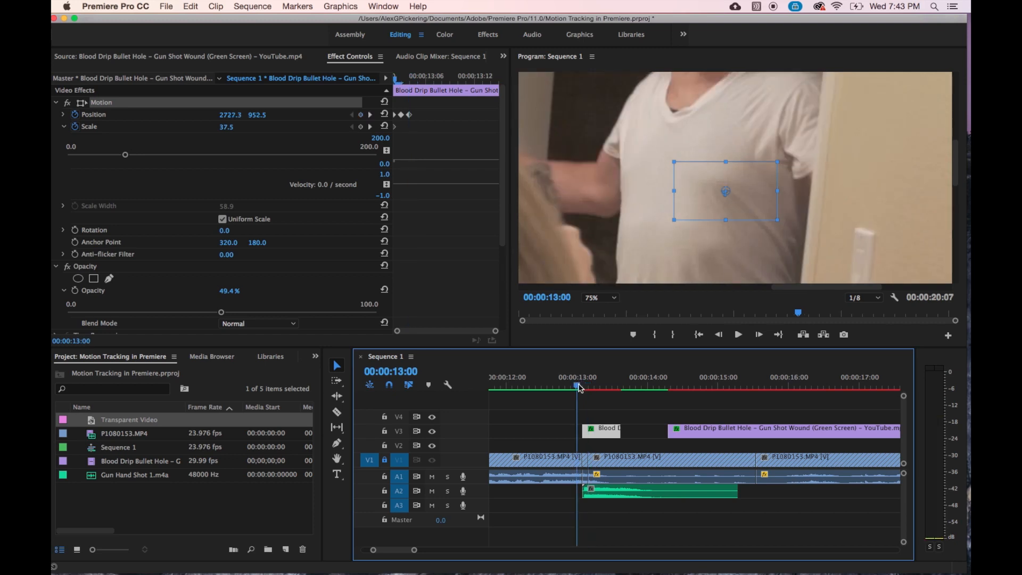
key("Right")
key("Right")
key("Right")
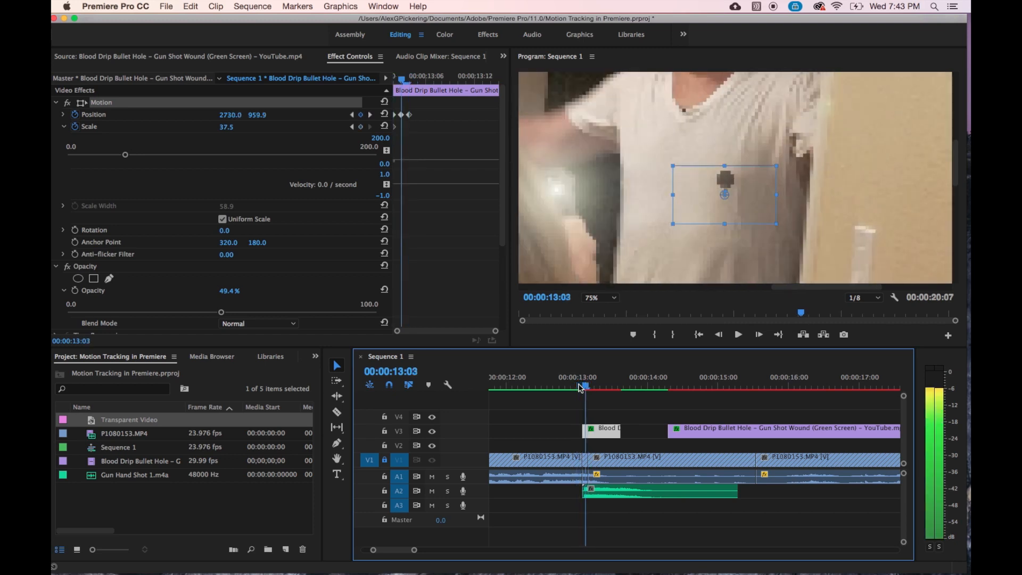
key("Right")
key("Left")
key("Left")
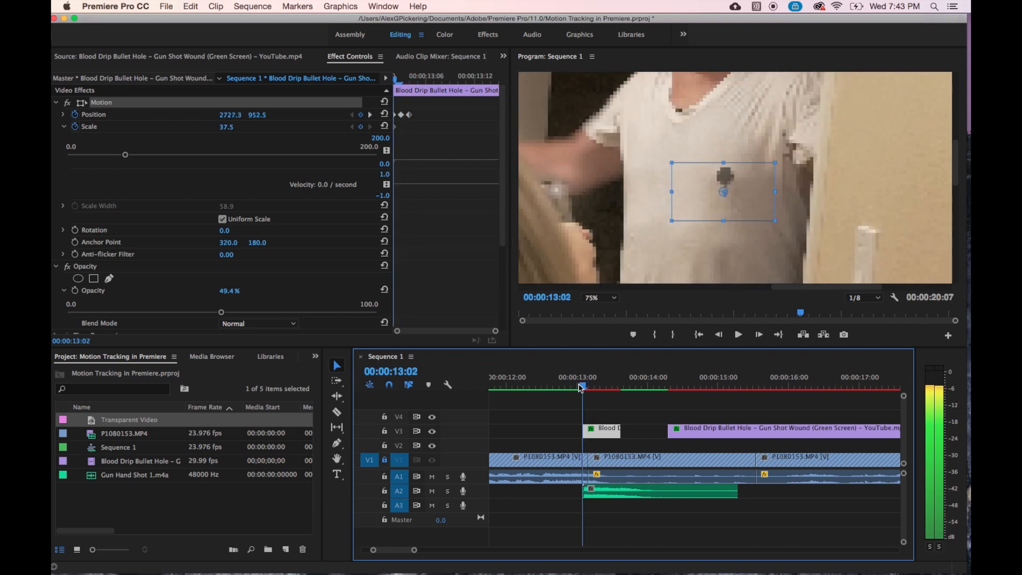
Try moving the bullet hole at 00:00:13:03 across the shirt to about 2775.3, 942.5.
key("Right")
left_click_drag(731, 185, 741, 179)
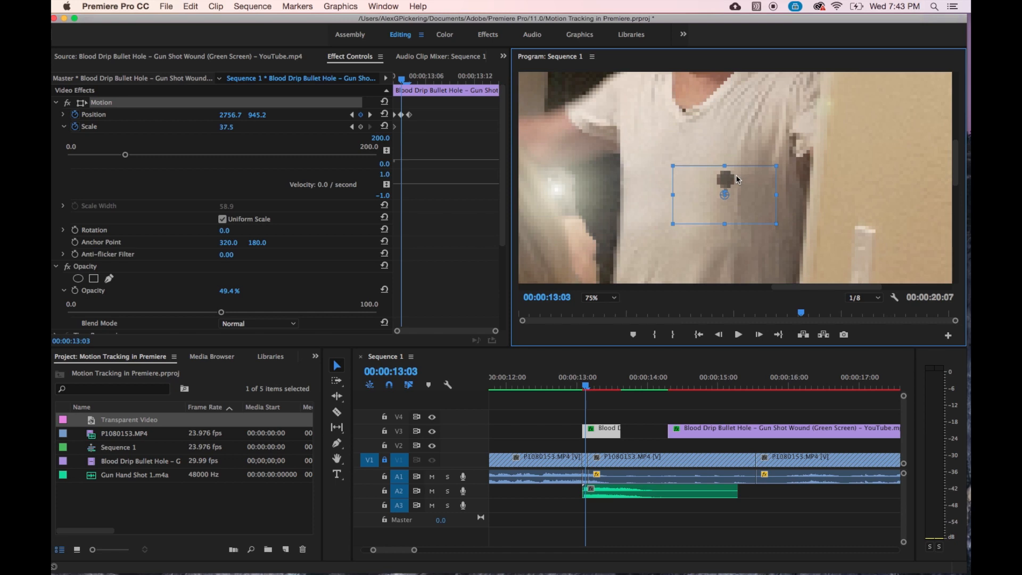
left_click_drag(729, 182, 737, 178)
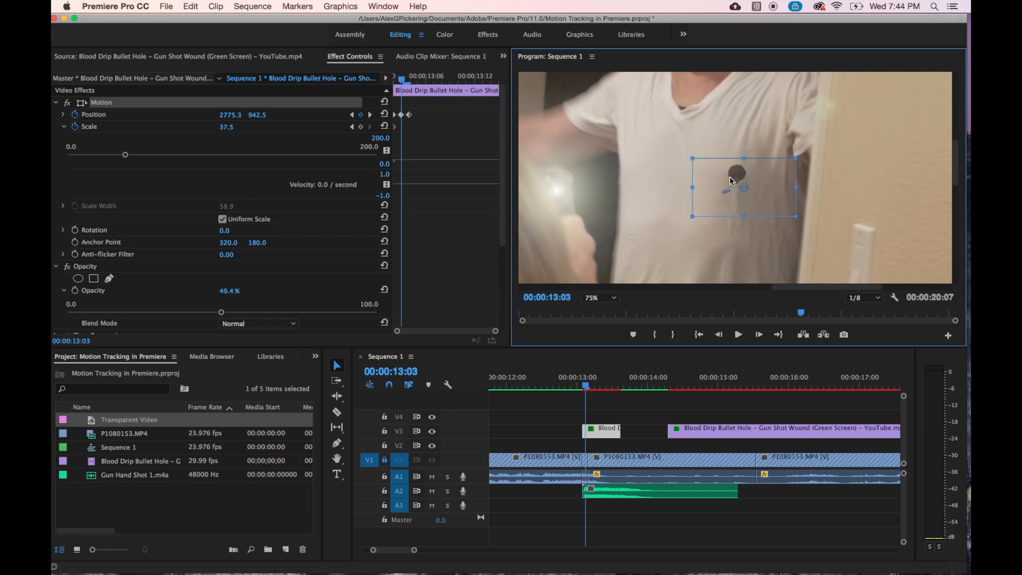
Compare the frames around 00:00:13:03 and reposition the bullet hole at 00:00:13:03 to about 2731.3, 925.2.
left_click(578, 384)
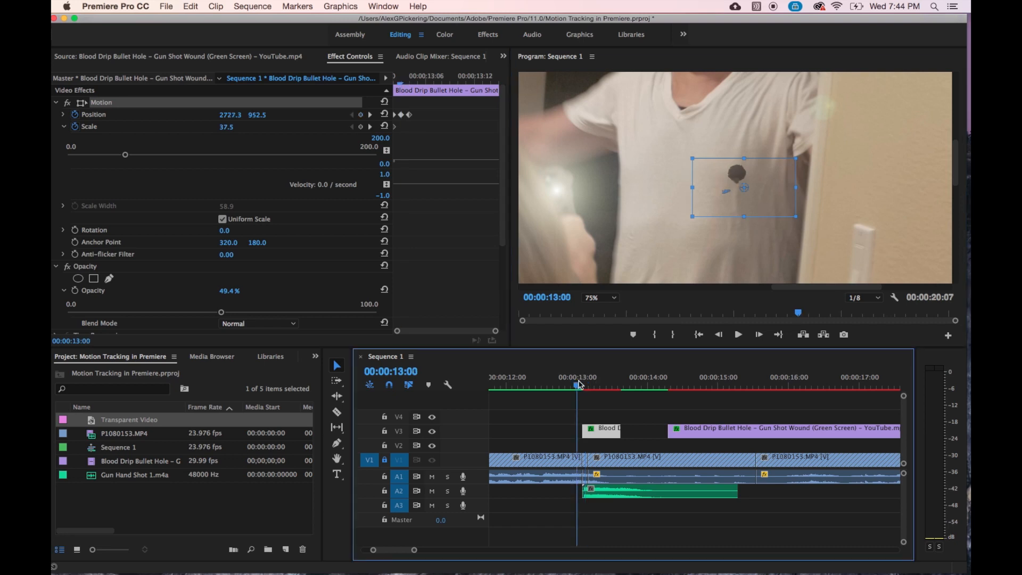
left_click_drag(576, 386, 586, 389)
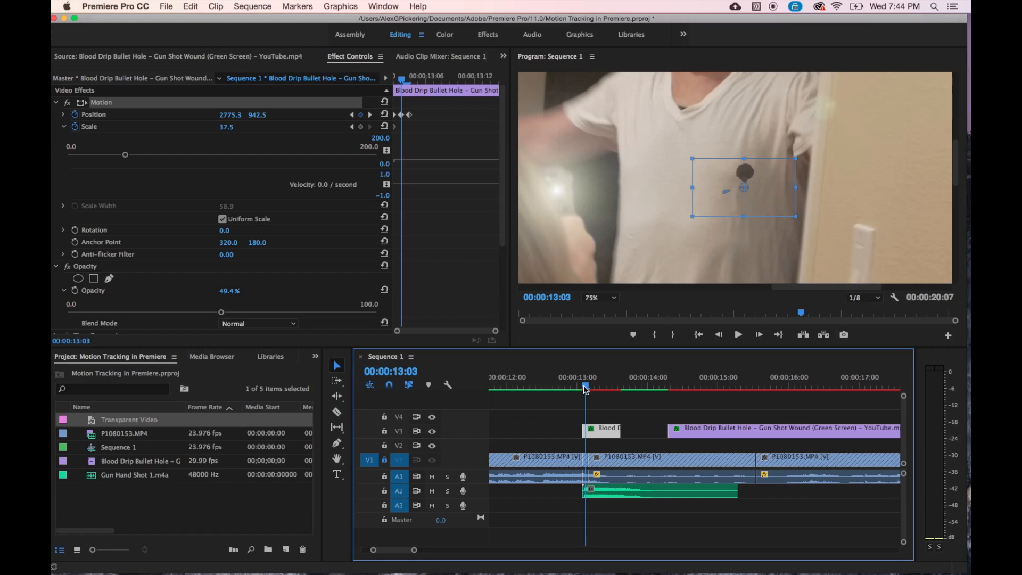
key("Right")
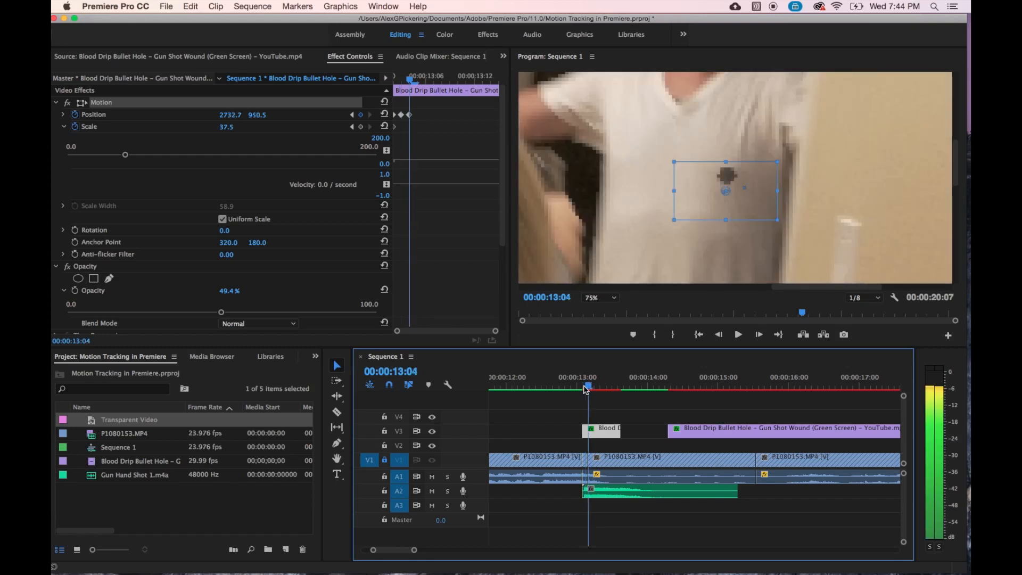
key("Left")
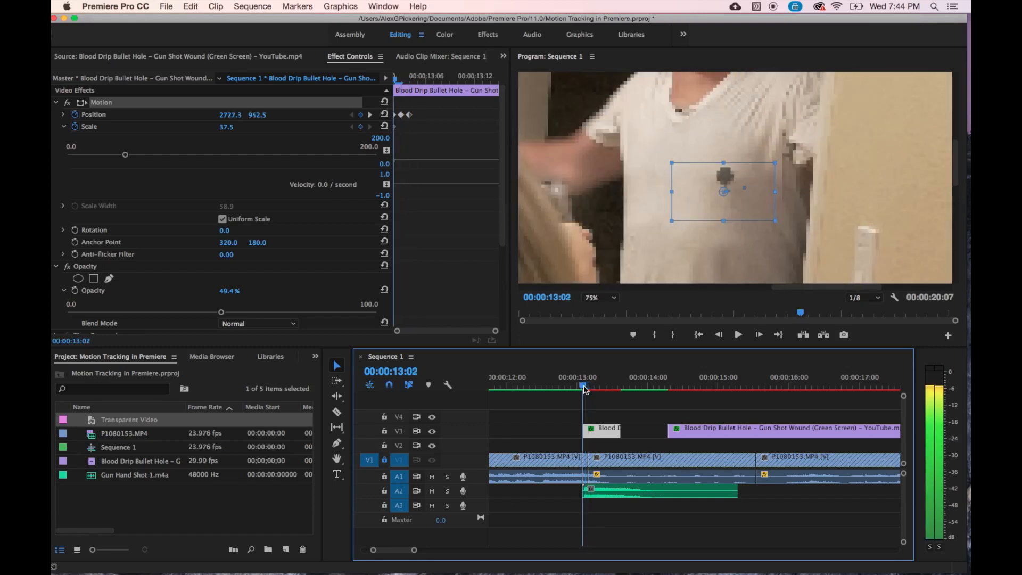
key("Left")
key("Right")
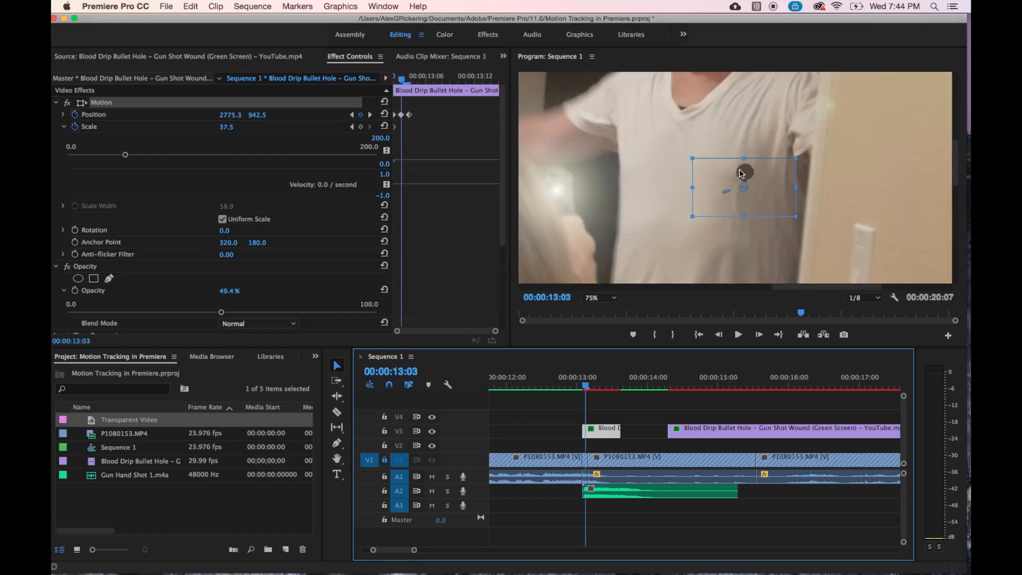
left_click_drag(732, 172, 730, 172)
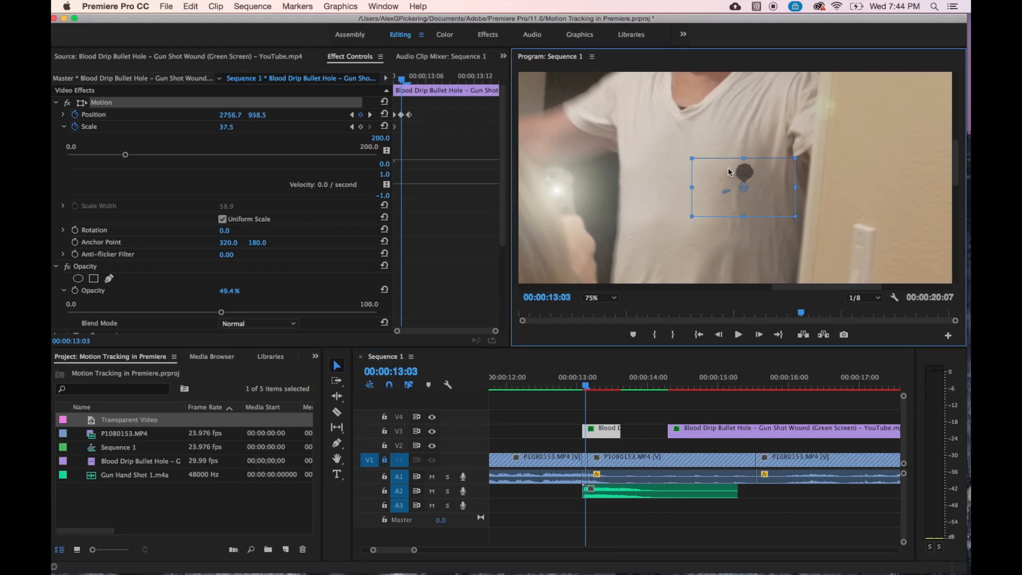
left_click_drag(724, 167, 726, 165)
left_click_drag(739, 171, 736, 174)
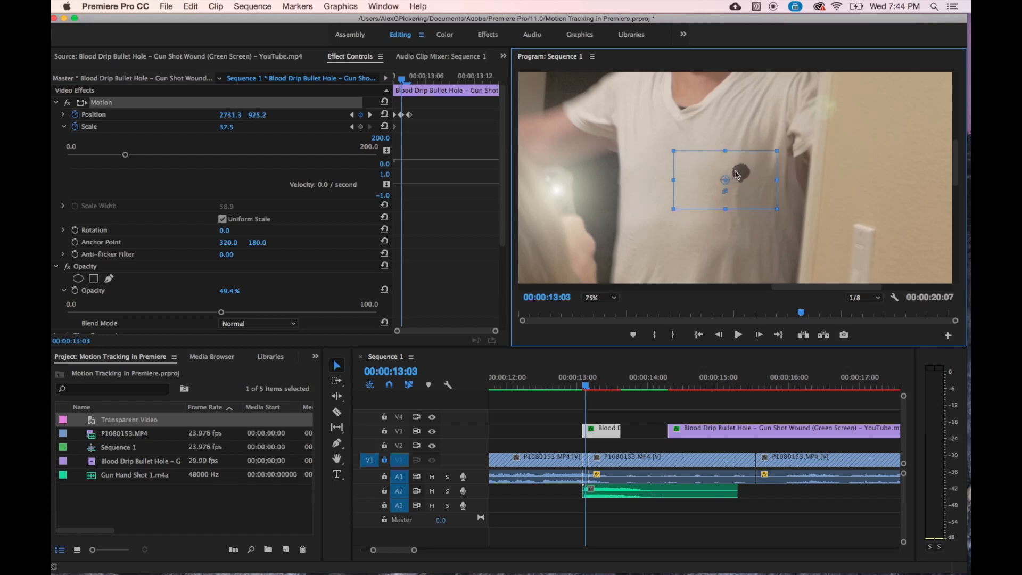
Add a Position keyframe at 00:00:13:05 and move the bullet hole up the shirt to about 2732.7, 906.5.
left_click(588, 388)
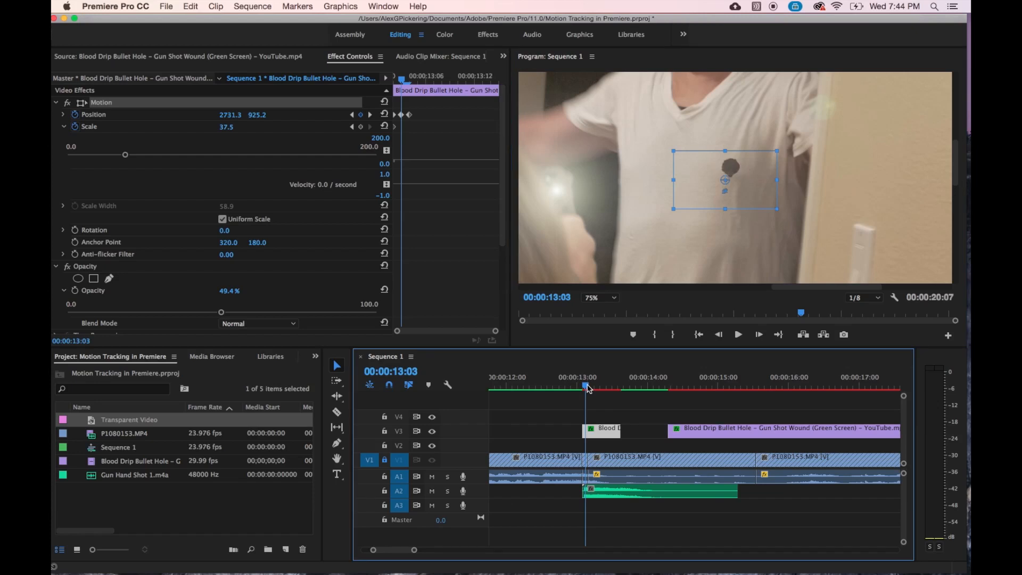
key("Right")
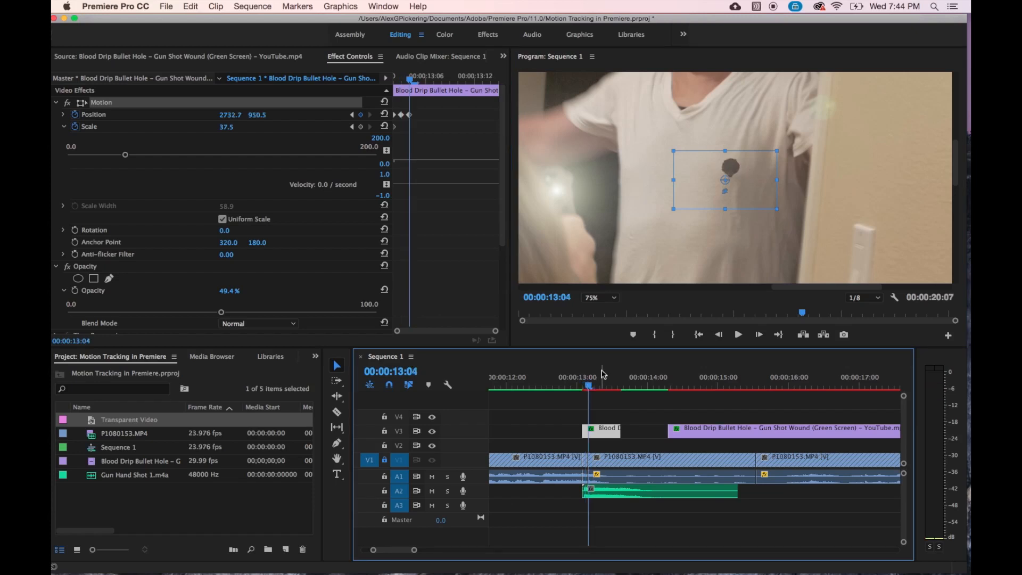
key("Right")
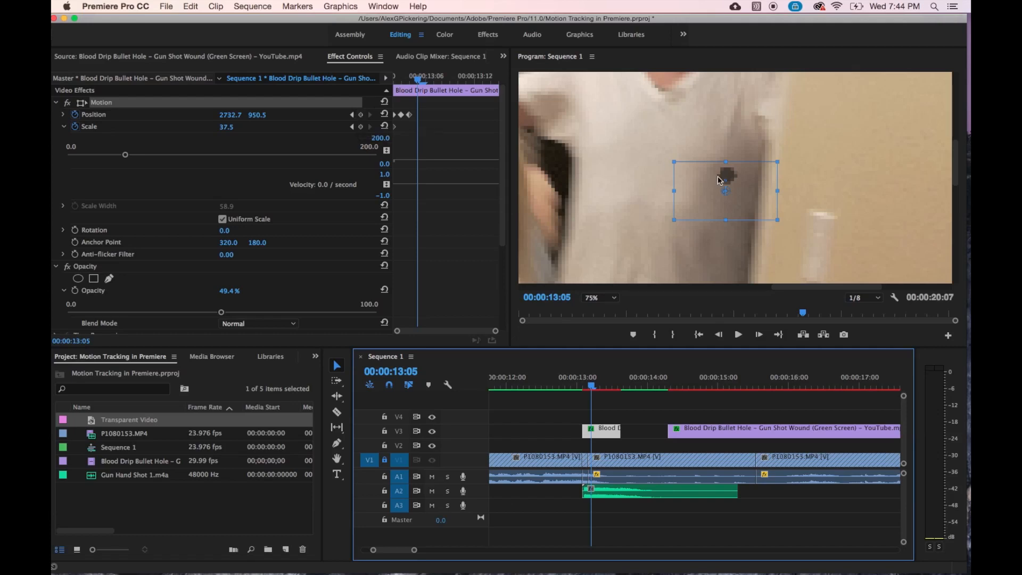
key("Left")
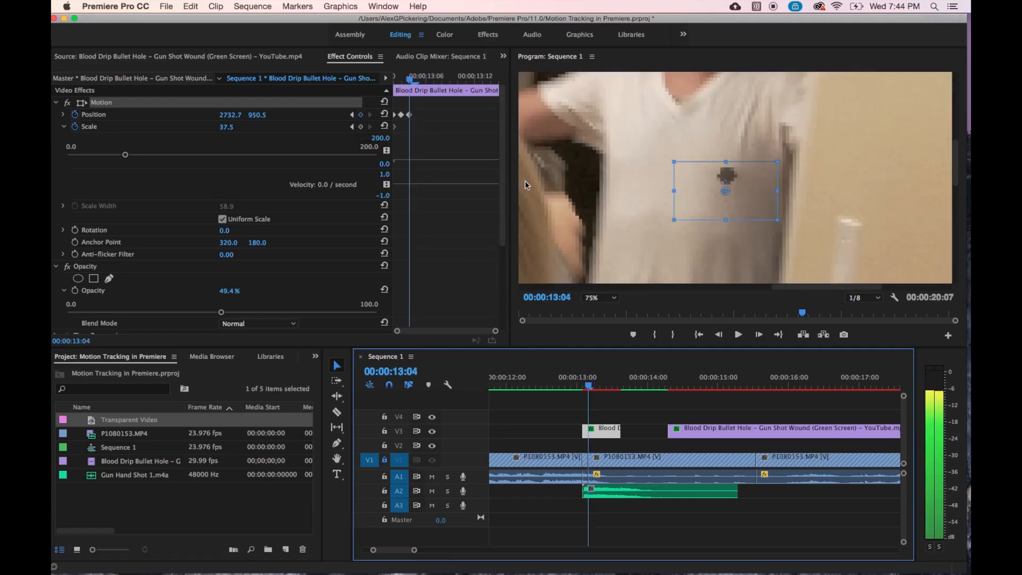
key("Right")
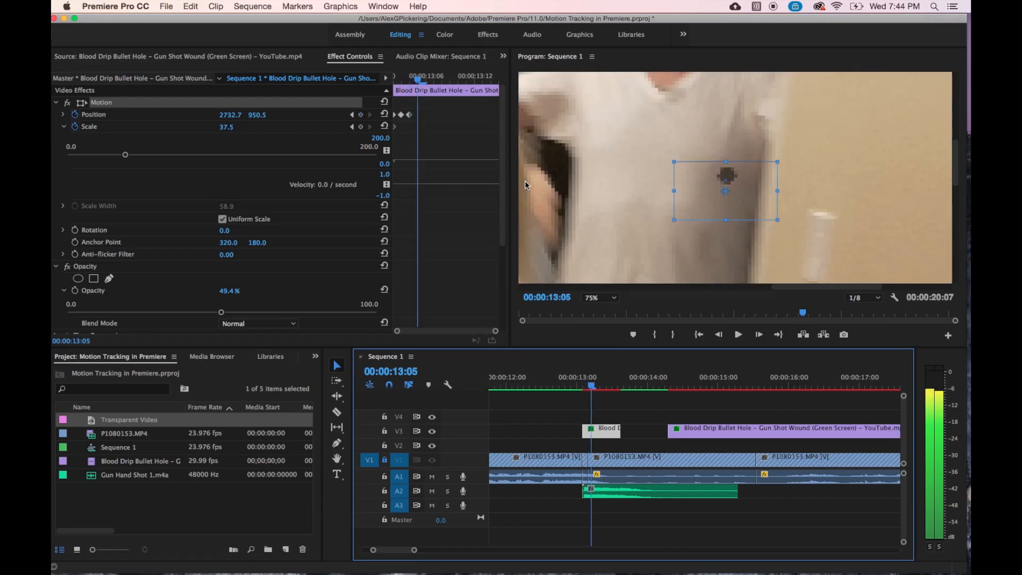
left_click(360, 115)
left_click_drag(723, 193, 723, 195)
left_click(724, 179)
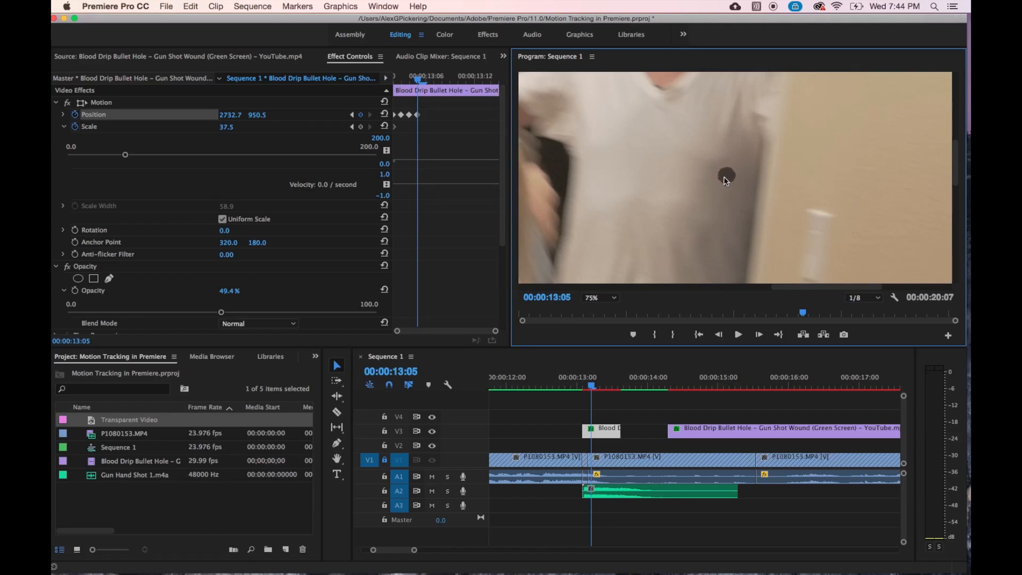
left_click(725, 180)
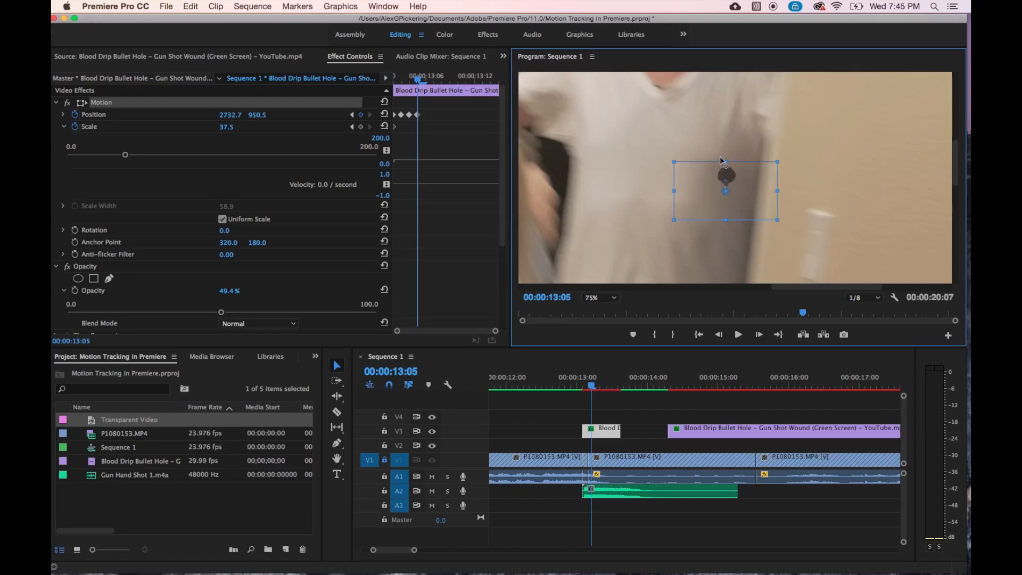
mouse_move(735, 179)
left_mouse_down()
mouse_move(733, 159)
mouse_move(746, 183)
left_mouse_up()
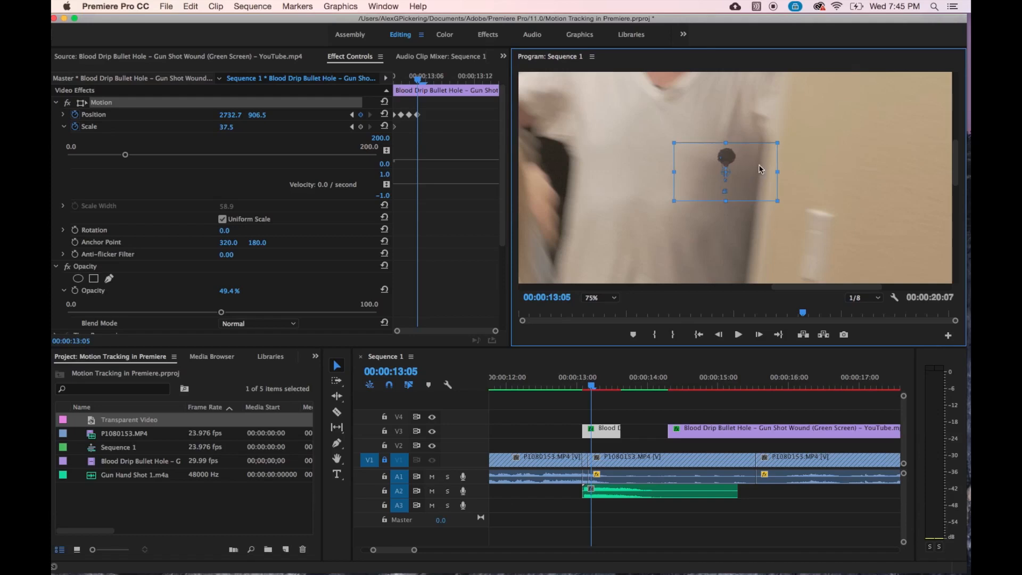
Deselect the bullet hole clip and step back and forth through frames 00:00:13:01 to 00:00:13:05 to check how it follows the shirt.
left_click(701, 413)
left_click(583, 388)
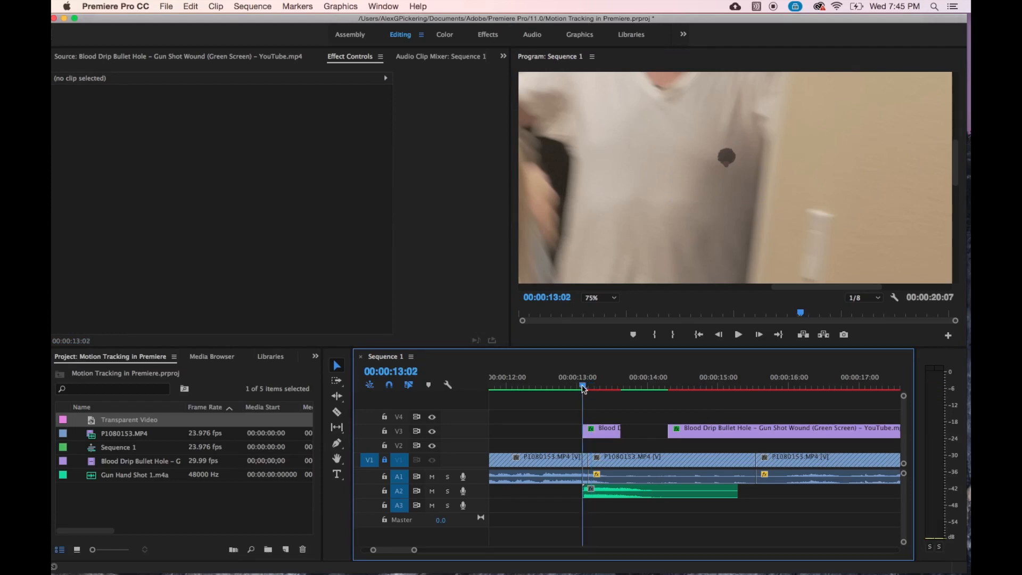
key("Left")
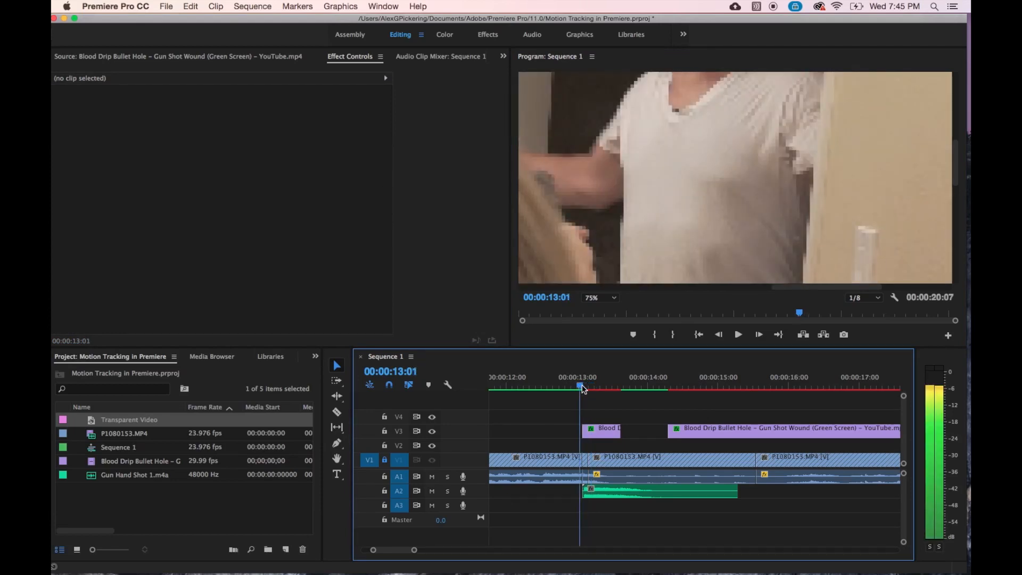
key("Right")
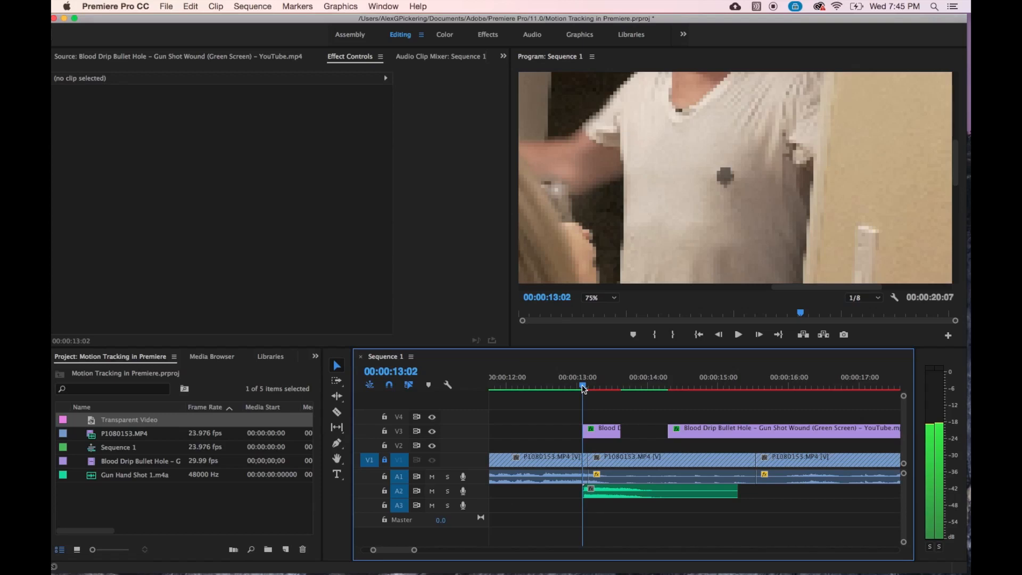
key("Right")
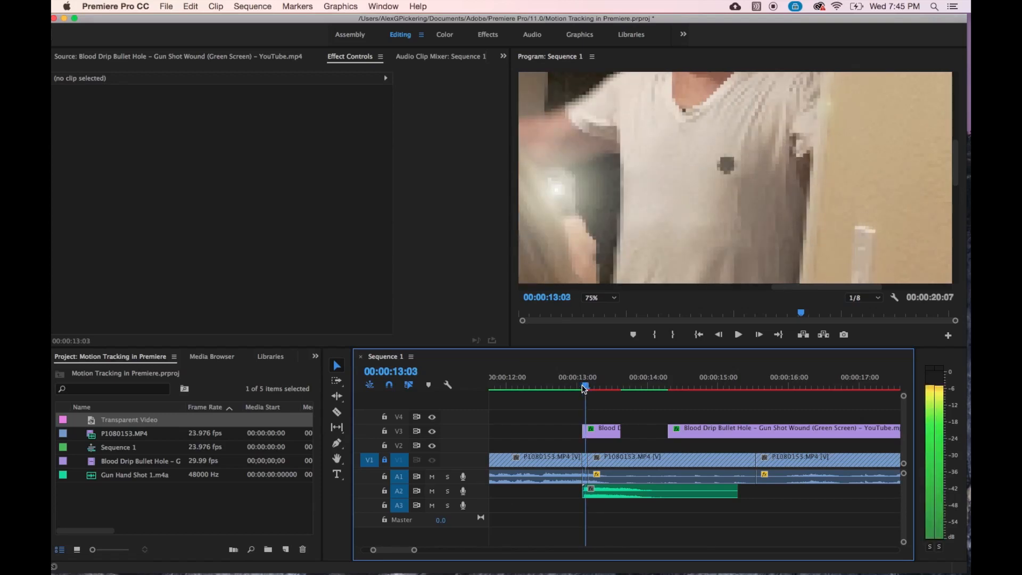
key("Right")
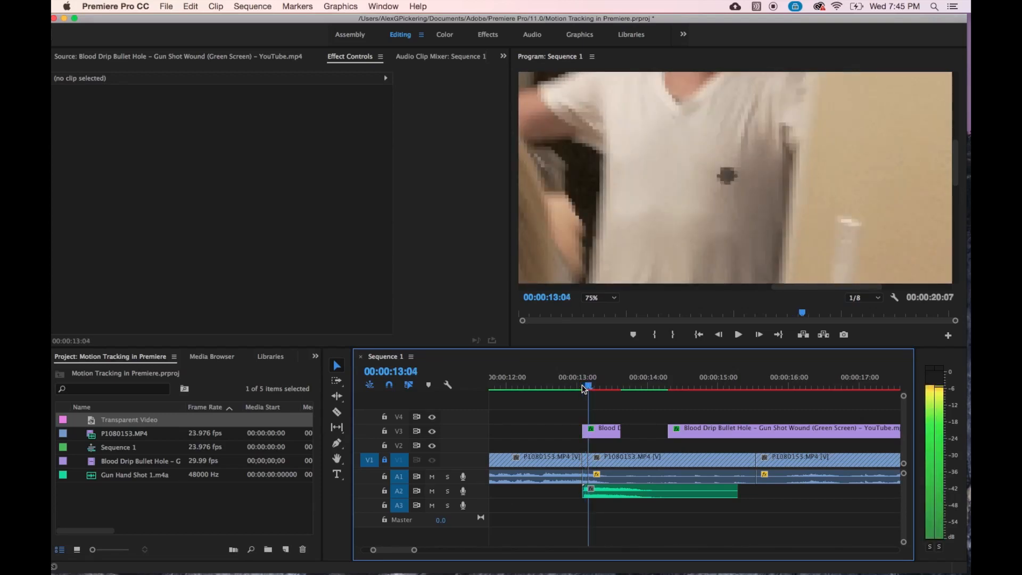
key("Right")
key("Left")
key("Left")
key("Left")
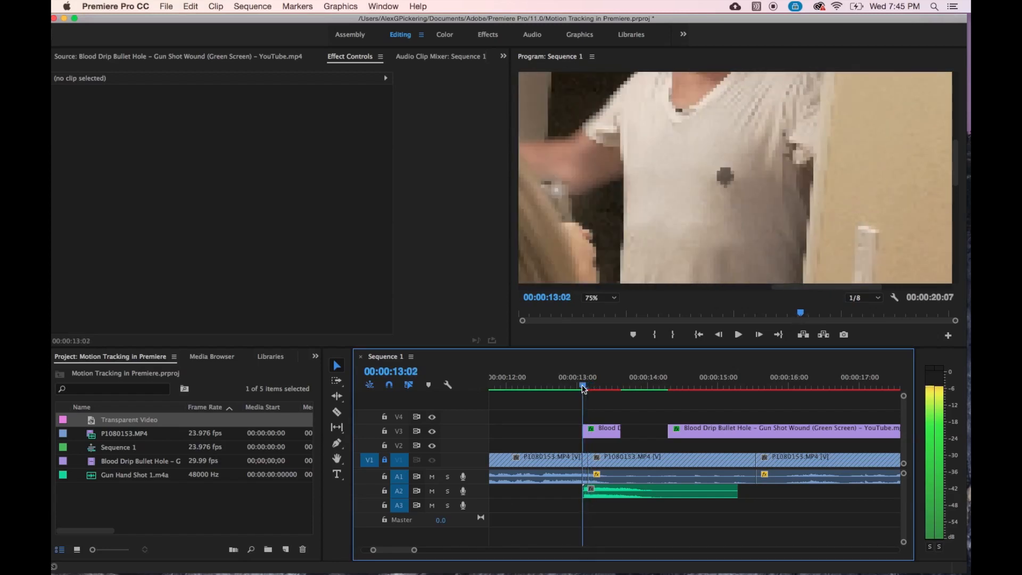
key("Right")
key("Right")
key("Right")
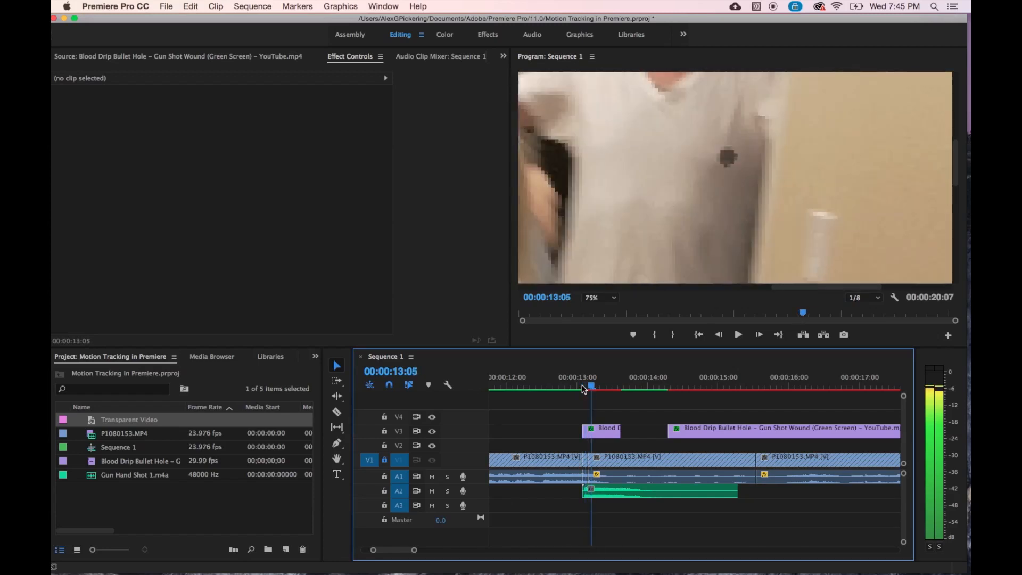
key("Left")
key("Left")
key("Left")
key("Left")
key("Right")
key("Right")
key("Right")
key("Right")
key("Right")
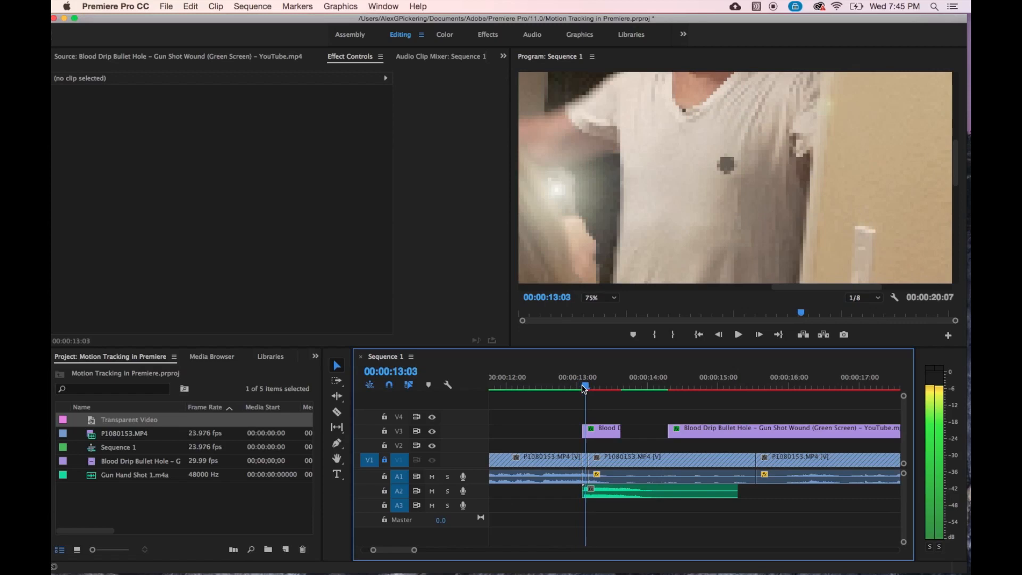
key("Left")
key("Left")
key("Left")
key("Left")
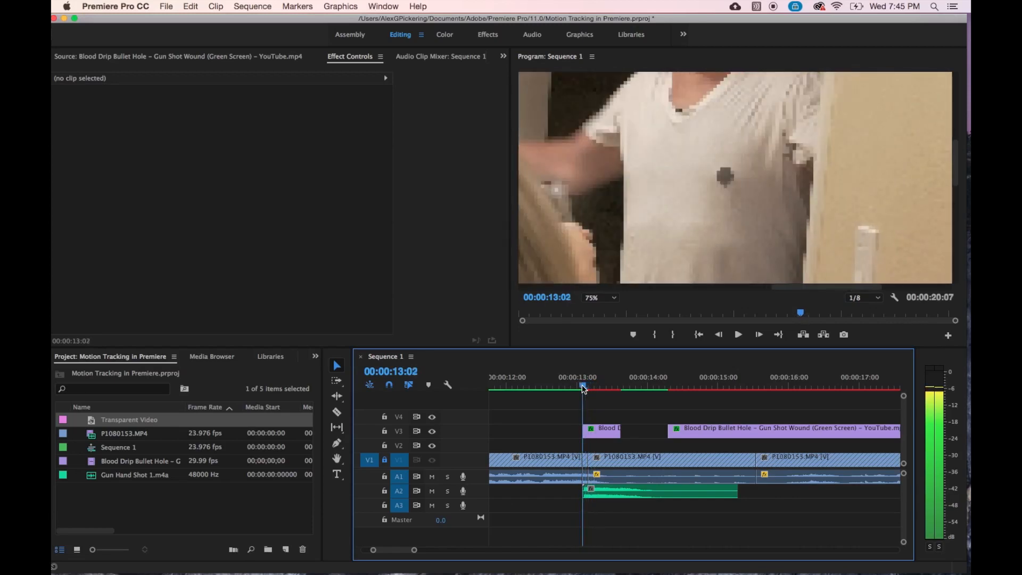
key("Right")
key("Right")
key("Right")
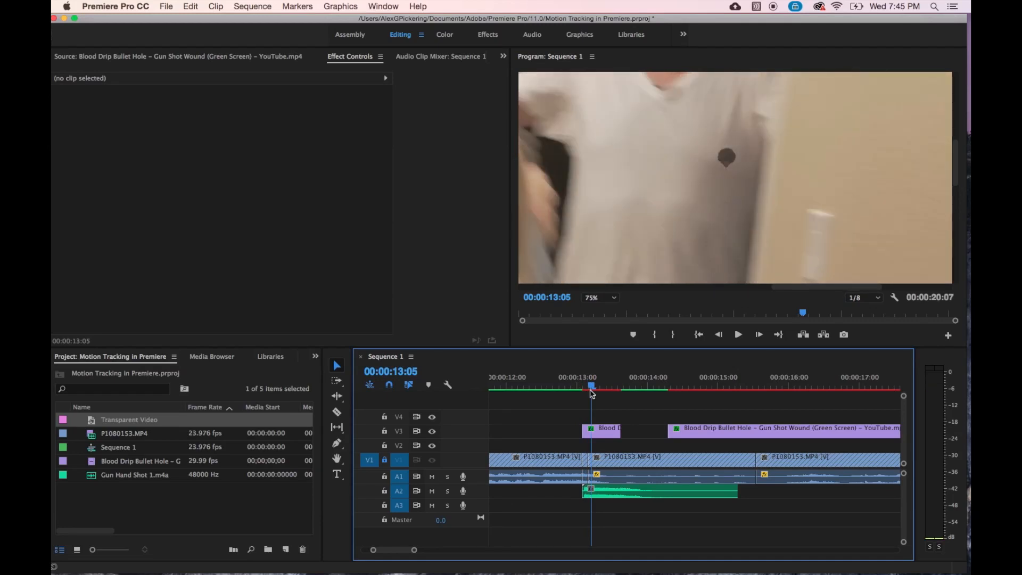
Step through the original bullet hole clip near the sequence's start, from 00:00:02:01 to 00:00:02:06, to examine its tracking.
scroll(565, 416, "up", 10)
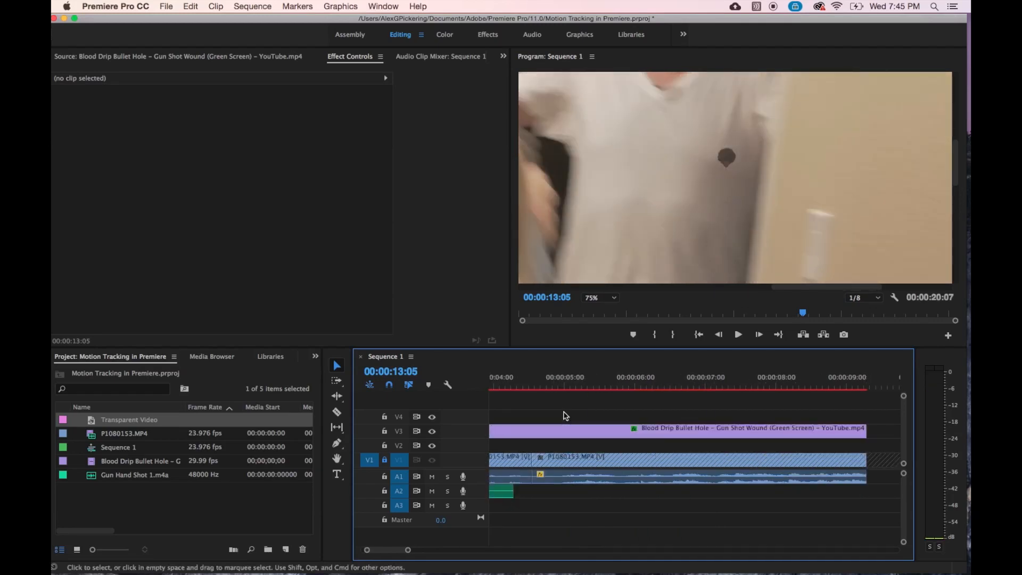
left_click(634, 390)
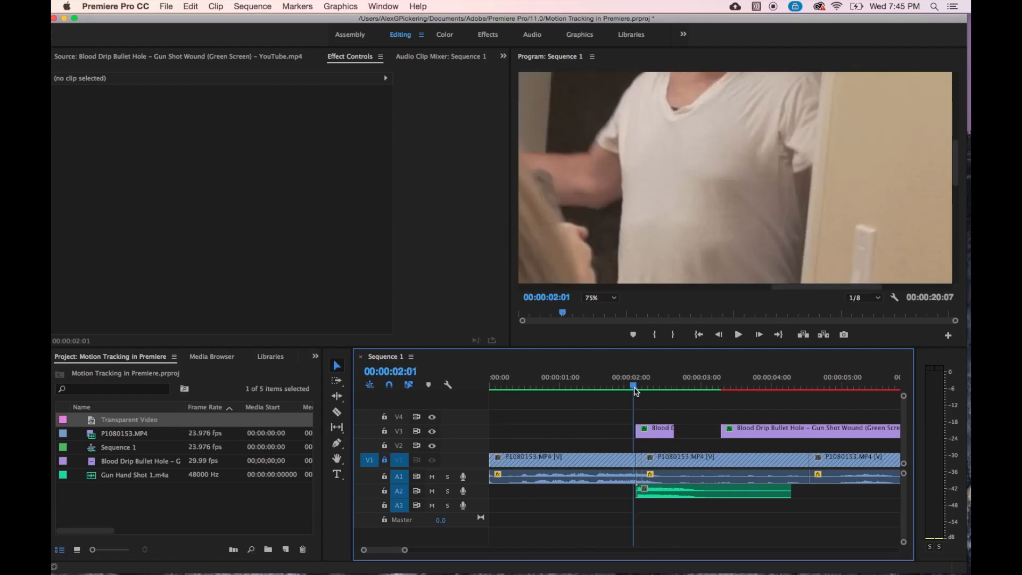
left_click_drag(635, 390, 636, 391)
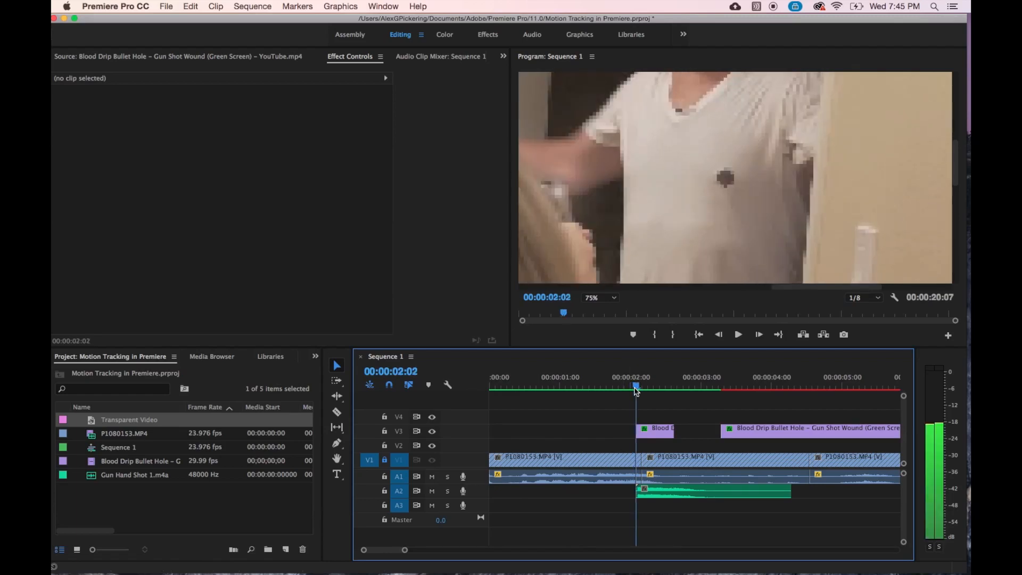
key("Right")
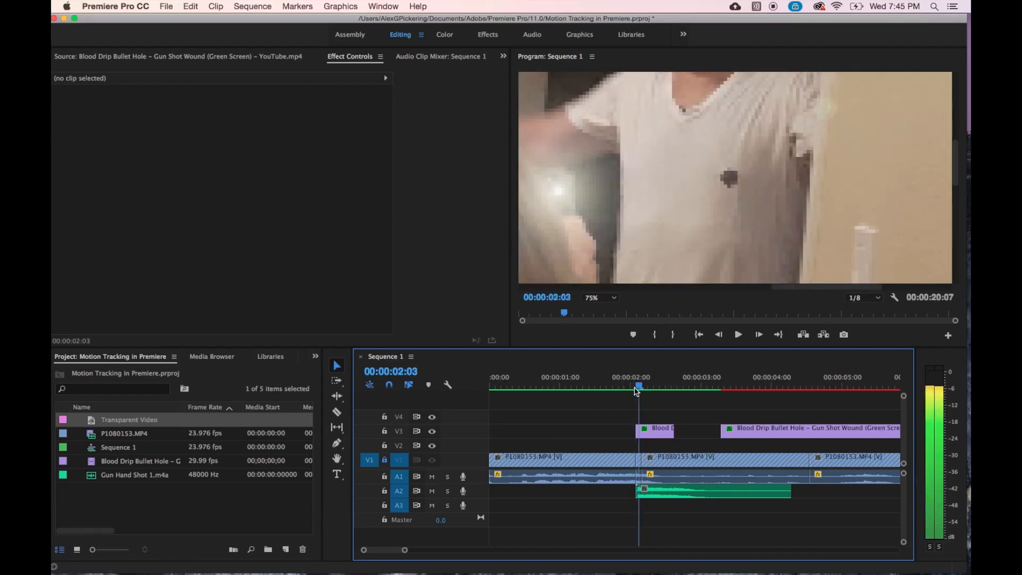
key("Right")
key("Right")
key("Right")
key("Right")
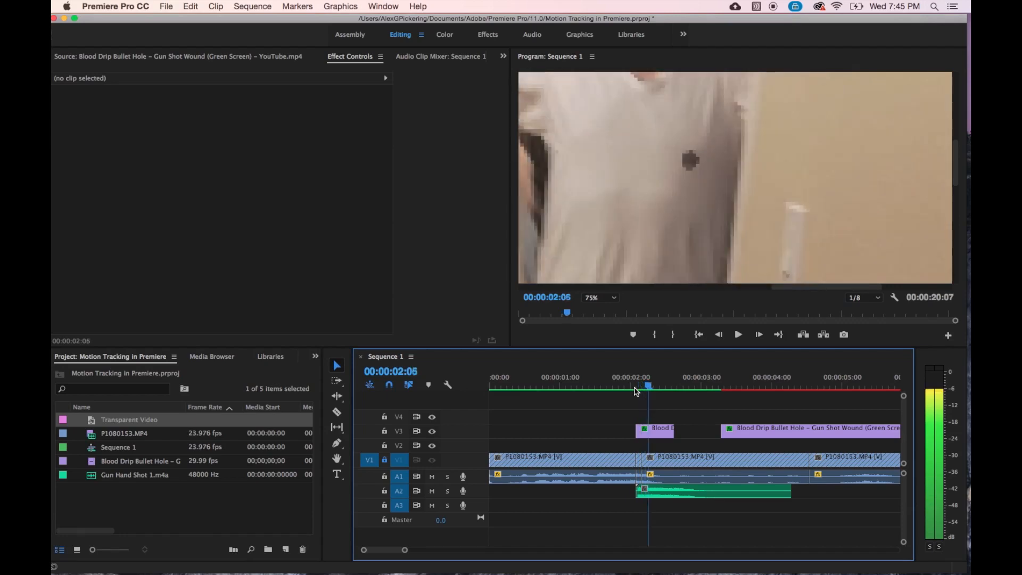
Step frame by frame through the original bullet hole clip from 00:00:02:03 to 00:00:02:14 and back to examine how the hole follows the shirt.
left_click(635, 391)
key("Right")
key("Right")
key("Right")
key("Right")
key("Right")
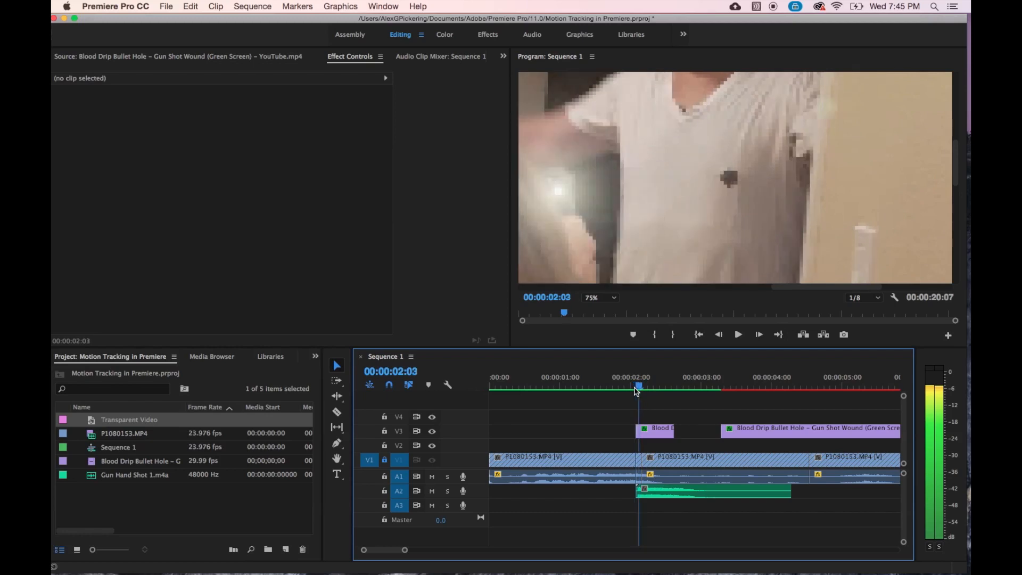
key("Right")
key("Right")
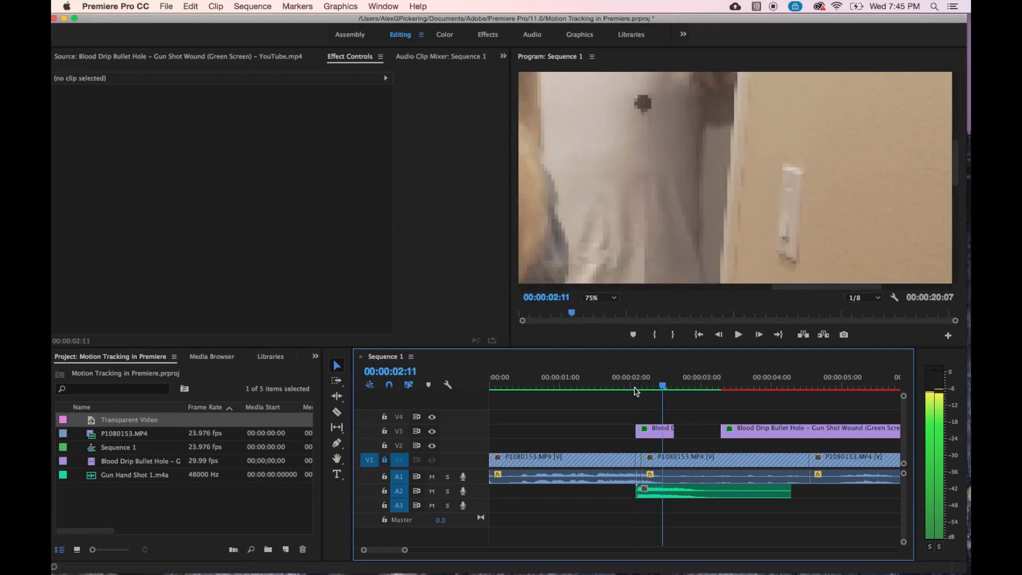
key("Right")
key("Left")
key("Left")
key("Left")
key("Left")
key("Left")
key("Left")
key("Left")
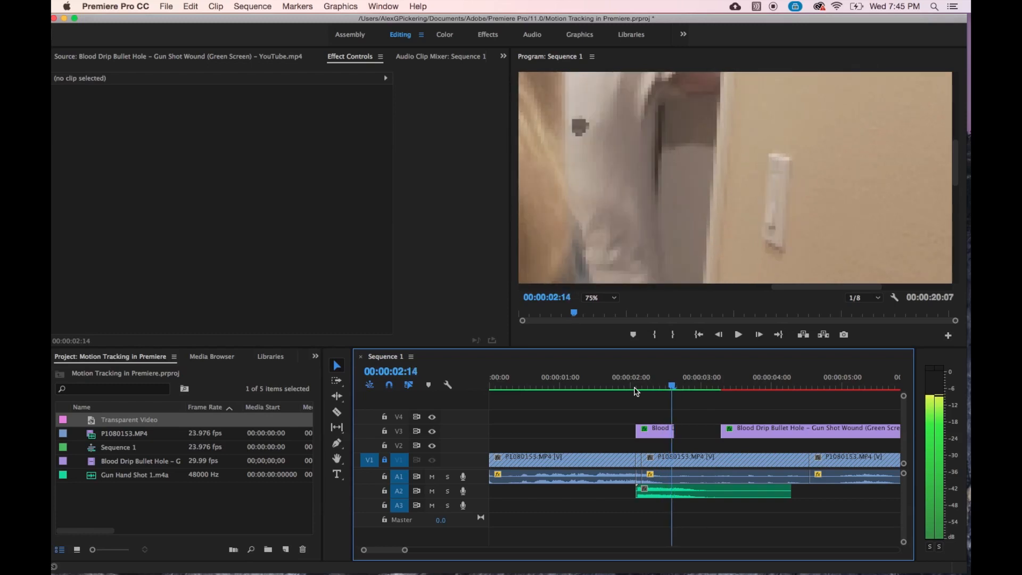
key("Left")
key("Left")
key("Left")
key("Left")
key("Left")
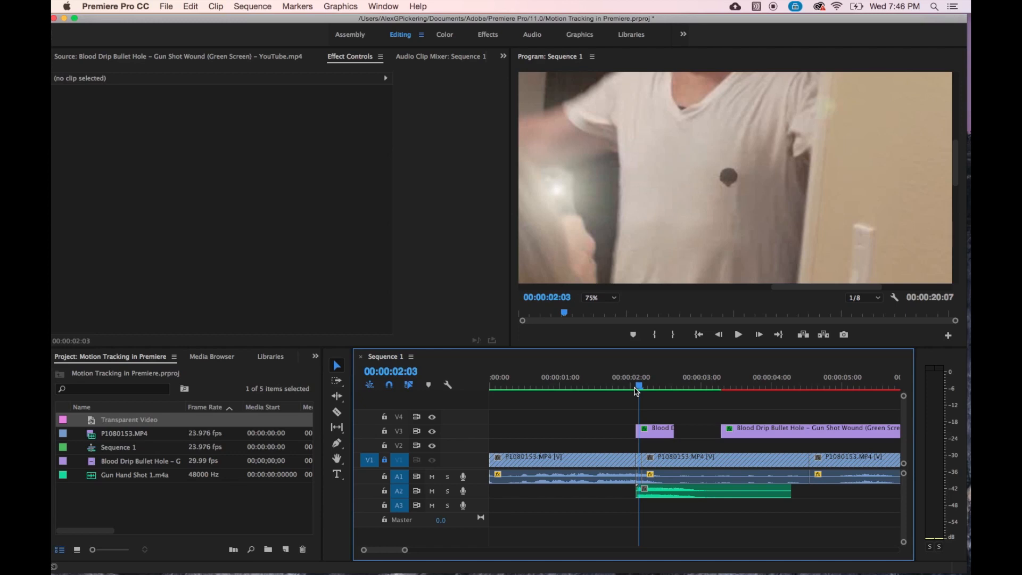
Go to 00:00:03:08 at the start of the second bullet hole clip and bring the hole on the falling man's shirt into view.
left_click(723, 386)
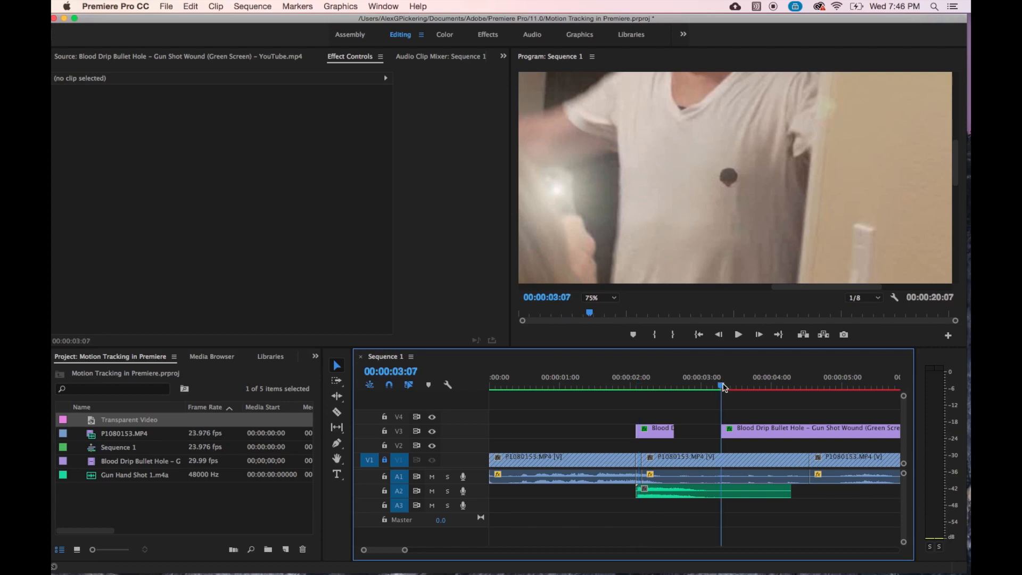
left_click(725, 387)
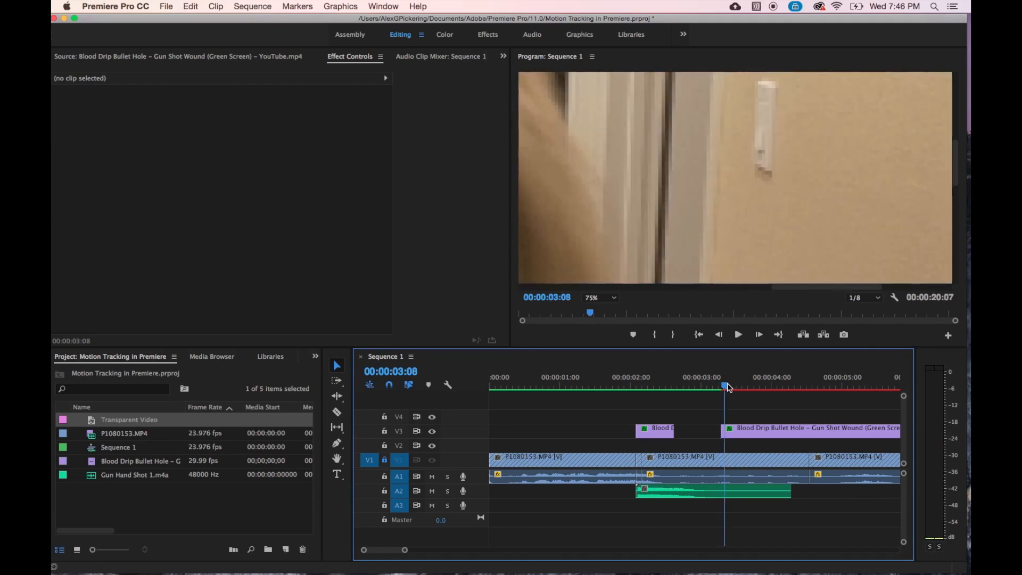
left_click_drag(875, 286, 835, 290)
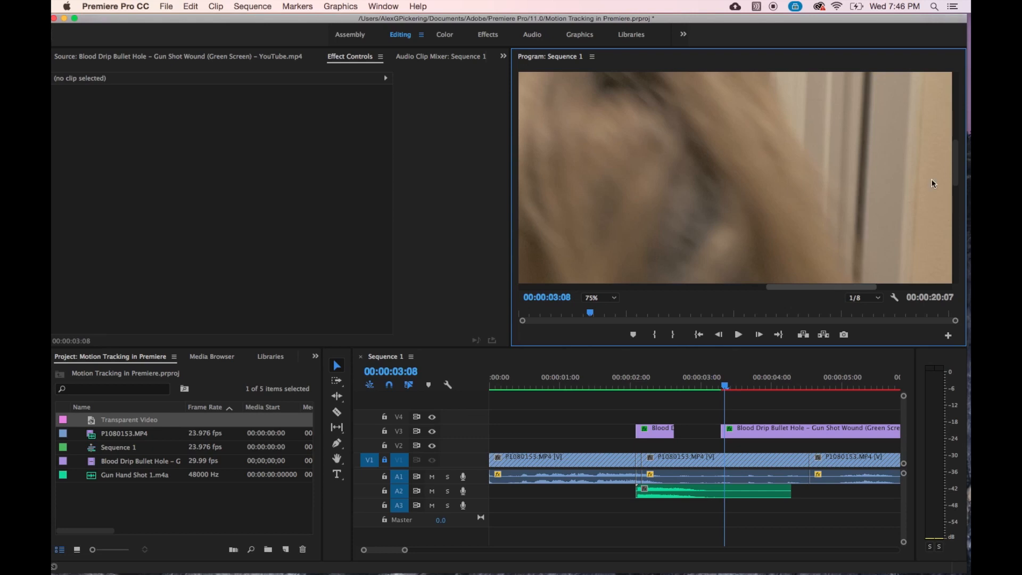
left_click_drag(957, 165, 958, 252)
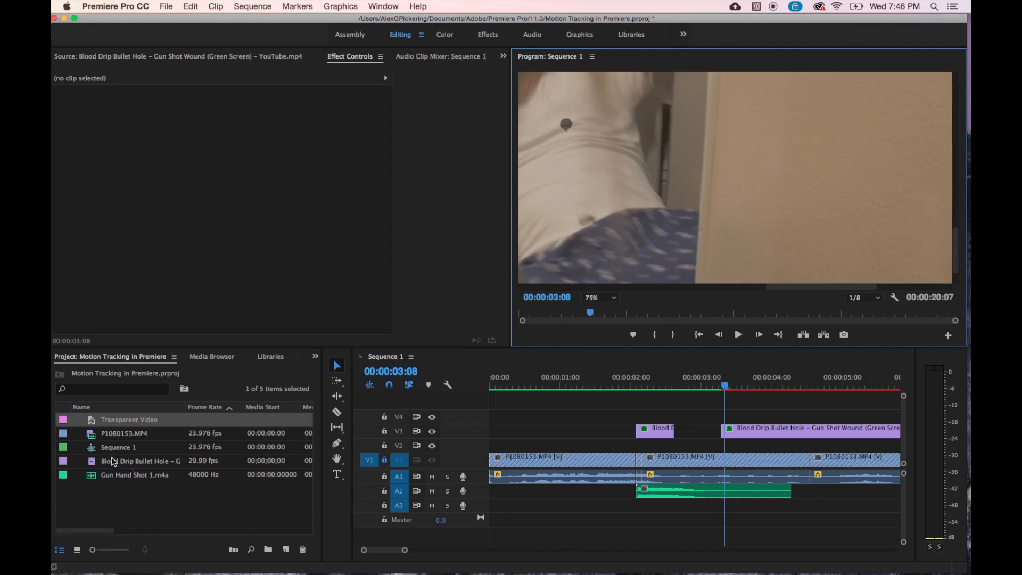
Open the source footage P1080153.MP4 and scrub through it to examine the shots around 00:01:22:03 and 00:00:29:07.
double_click(92, 438)
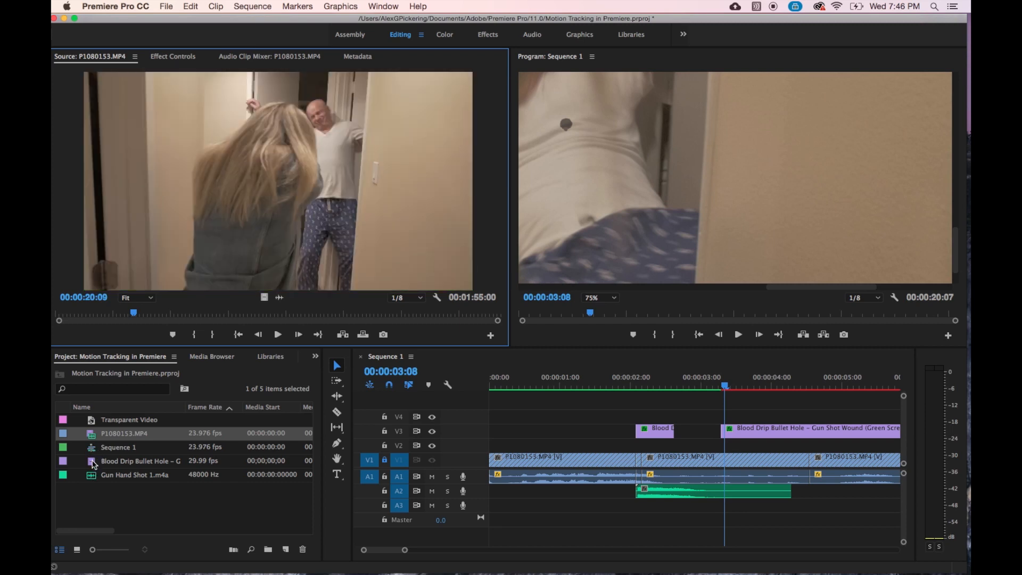
left_click(314, 317)
left_click_drag(314, 316, 351, 316)
left_click_drag(351, 316, 374, 317)
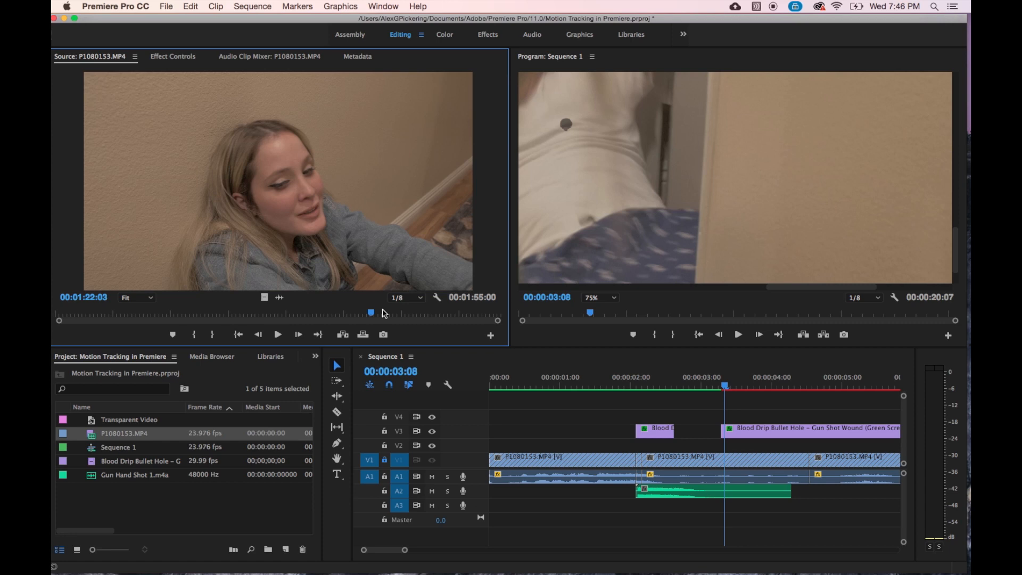
left_click(168, 313)
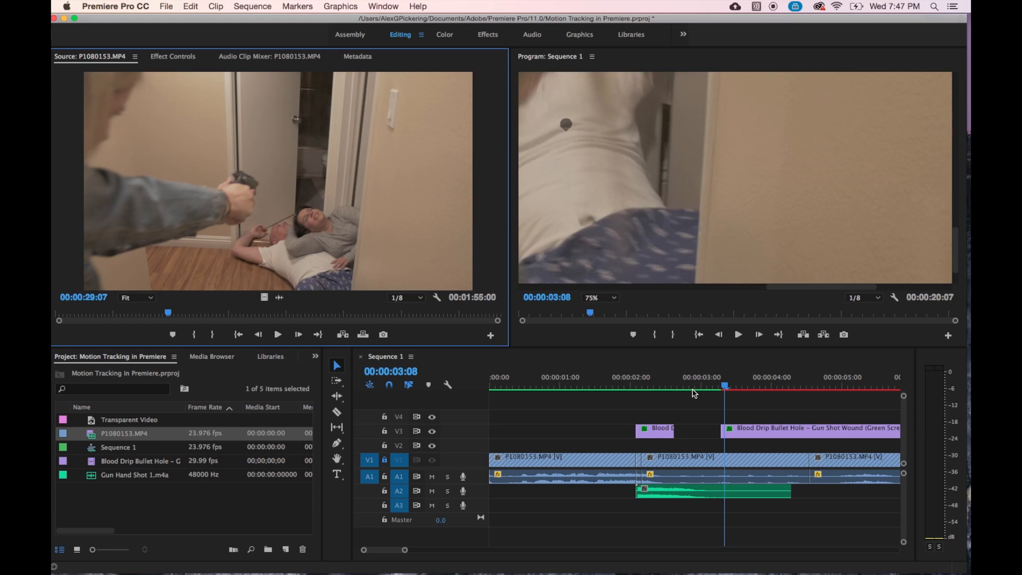
Display the effect settings and Position keyframes of the first bullet hole clip at its opening frame, 00:00:02:02.
left_click(657, 429)
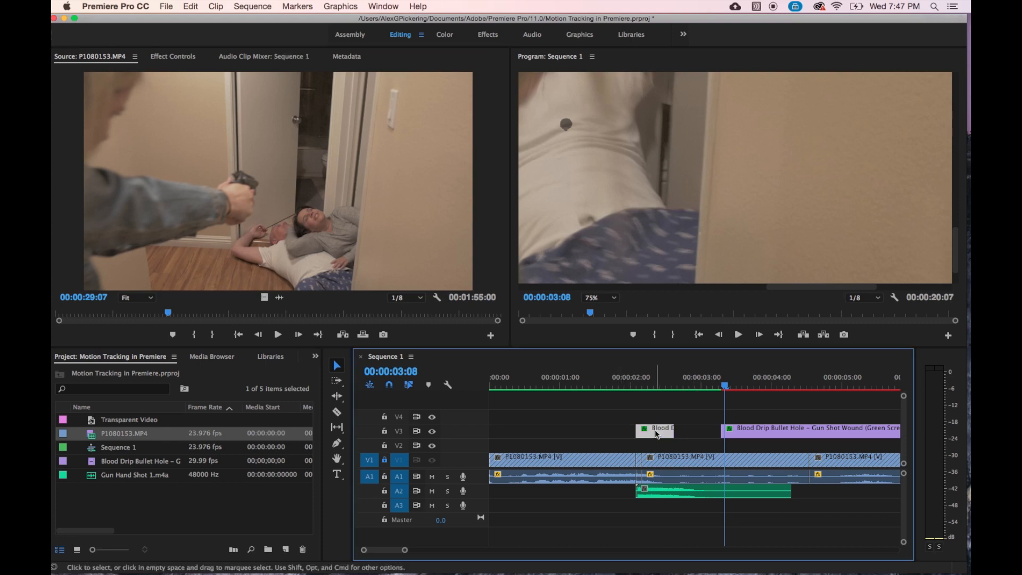
left_click(643, 387)
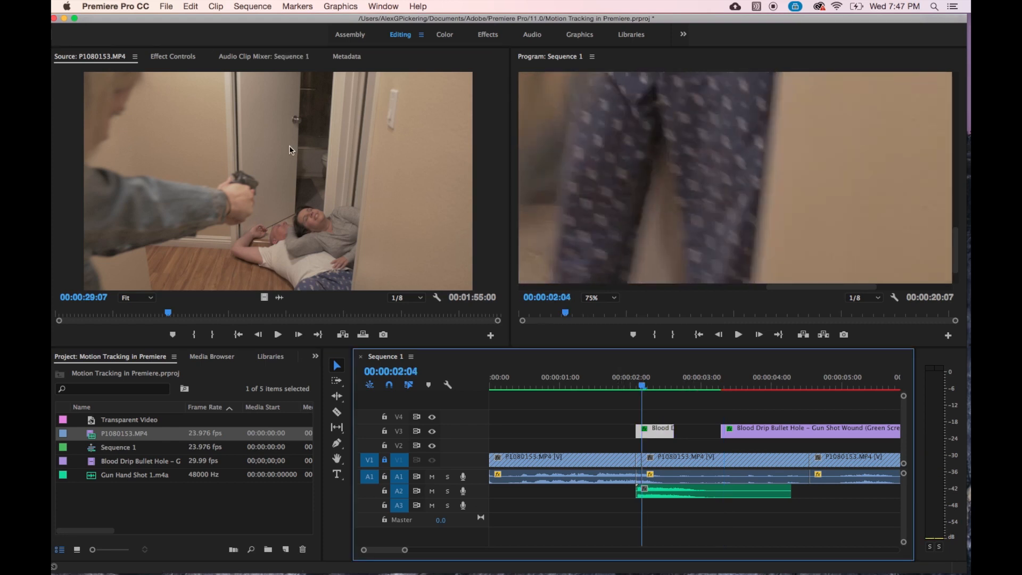
left_click(174, 56)
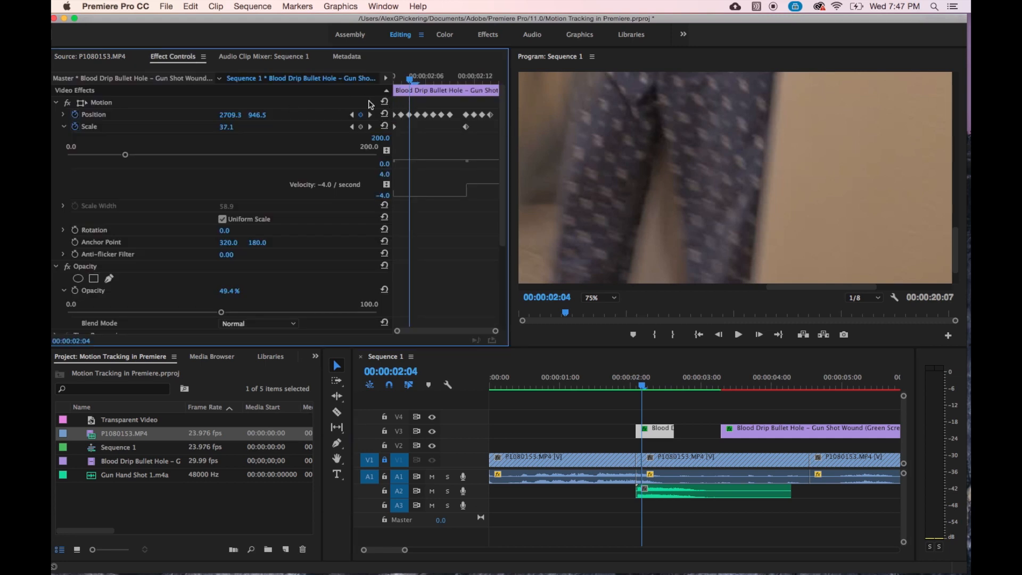
left_click(636, 386)
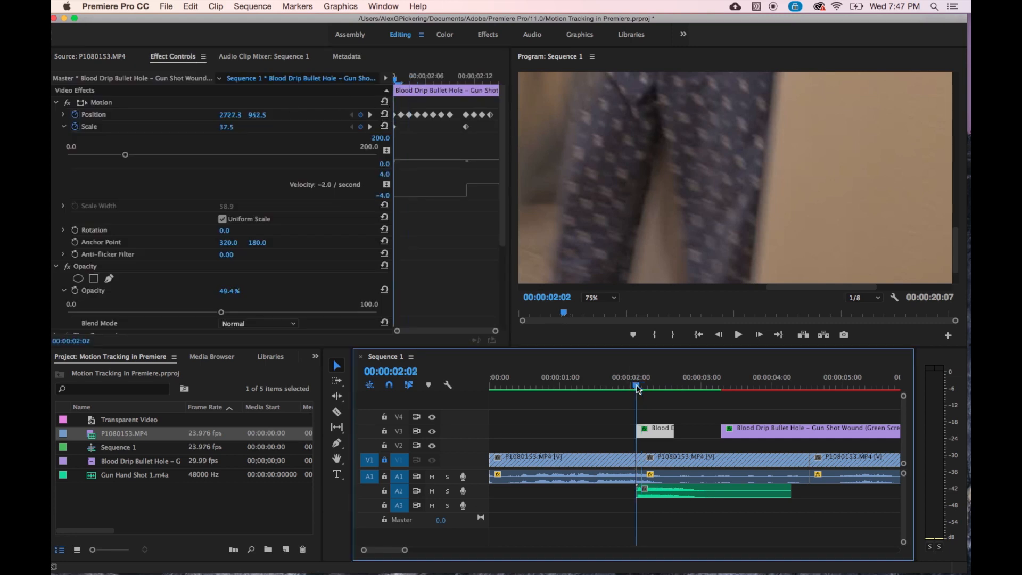
Set the zoom level of the sequence preview to Fit so the whole frame shows.
left_click(601, 297)
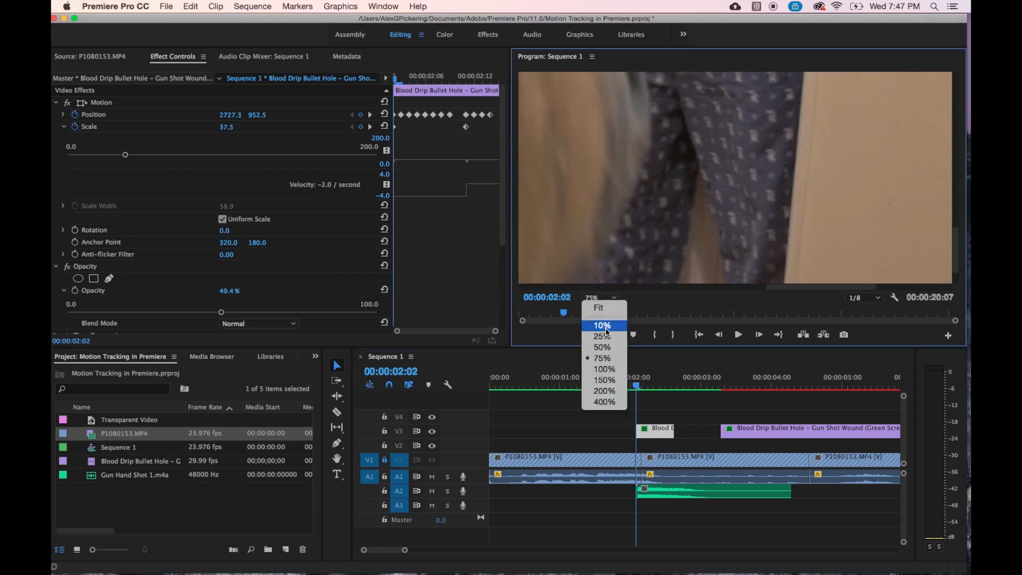
left_click(604, 368)
left_click(606, 297)
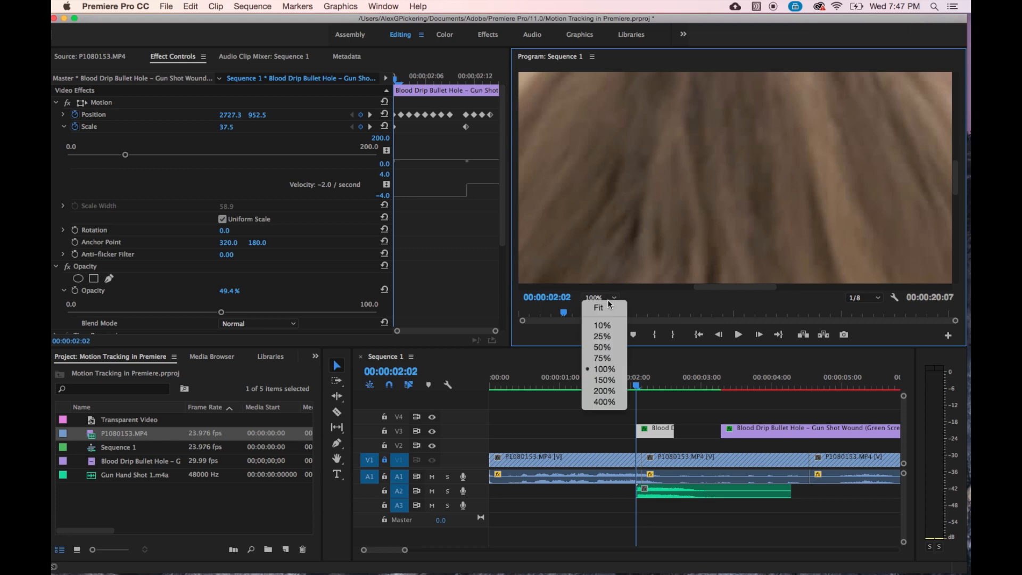
left_click(607, 308)
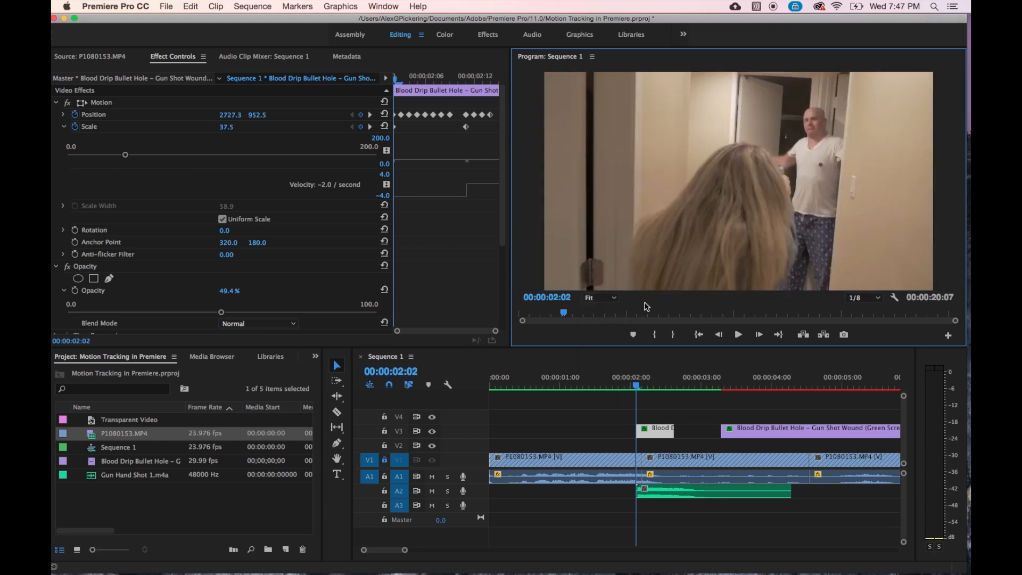